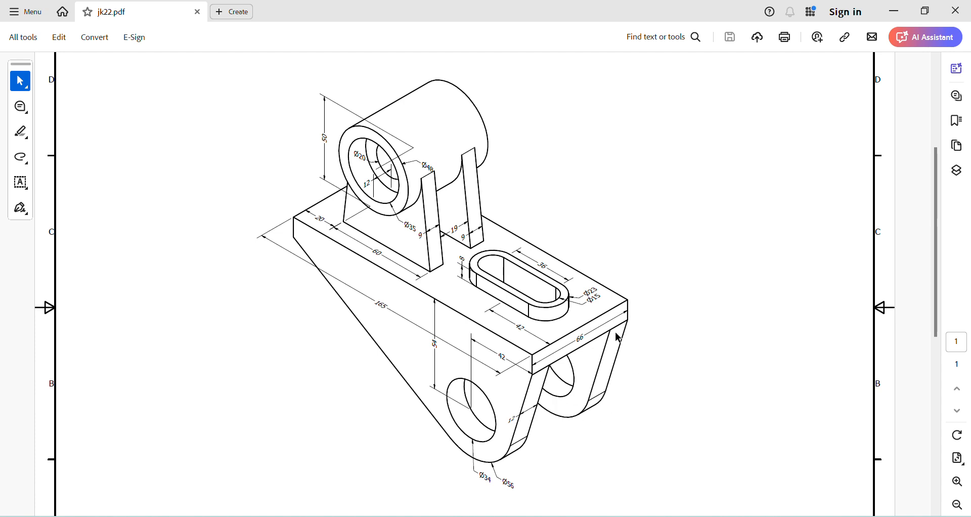
- Switch to Autodesk Inventor and create a new part from the metric Standard (mm).ipt template
key(alt+Tab)
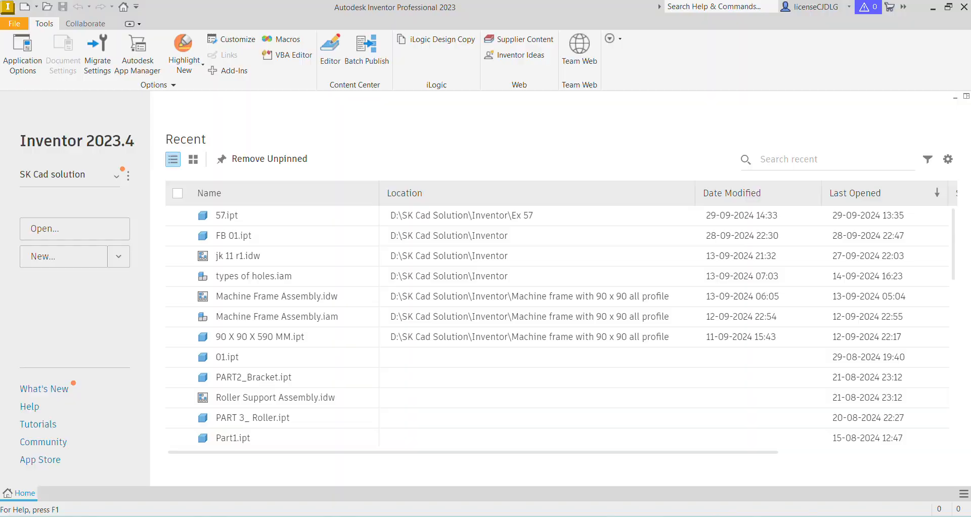
click(55, 258)
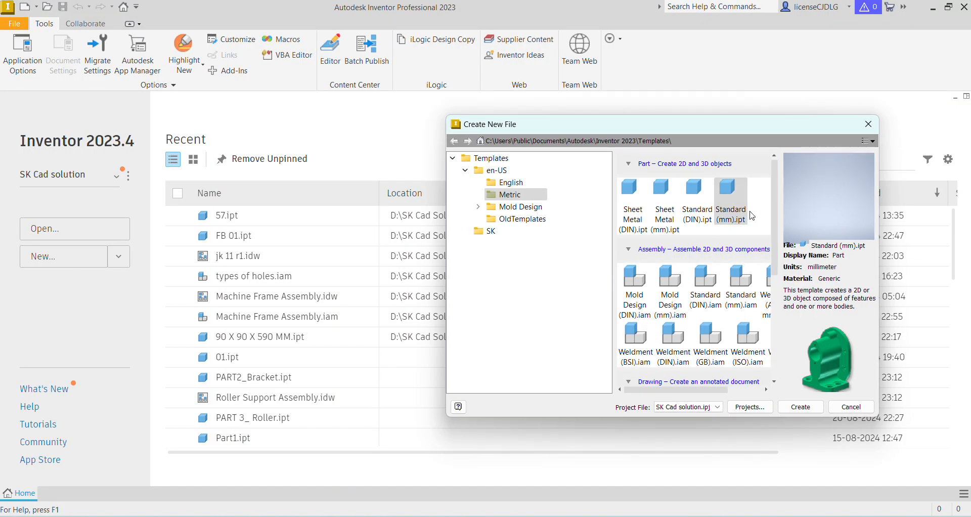
click(801, 406)
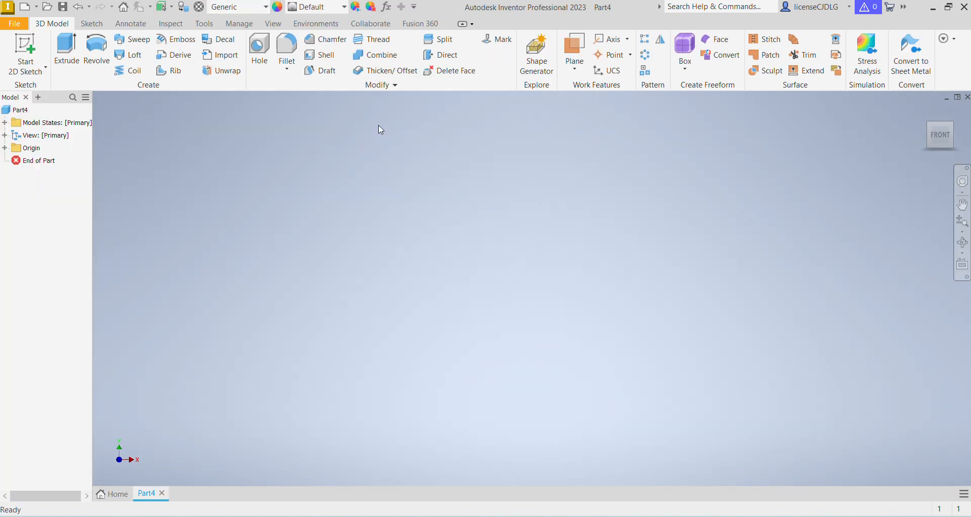
- Start a sketch on the horizontal origin plane and draw a rectangle centred on the origin, about 16 mm wide
click(26, 55)
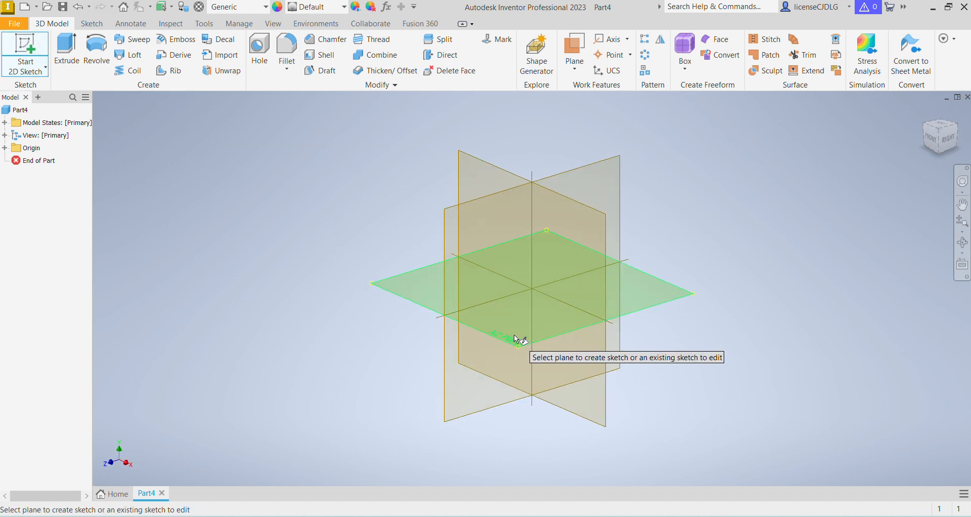
click(516, 335)
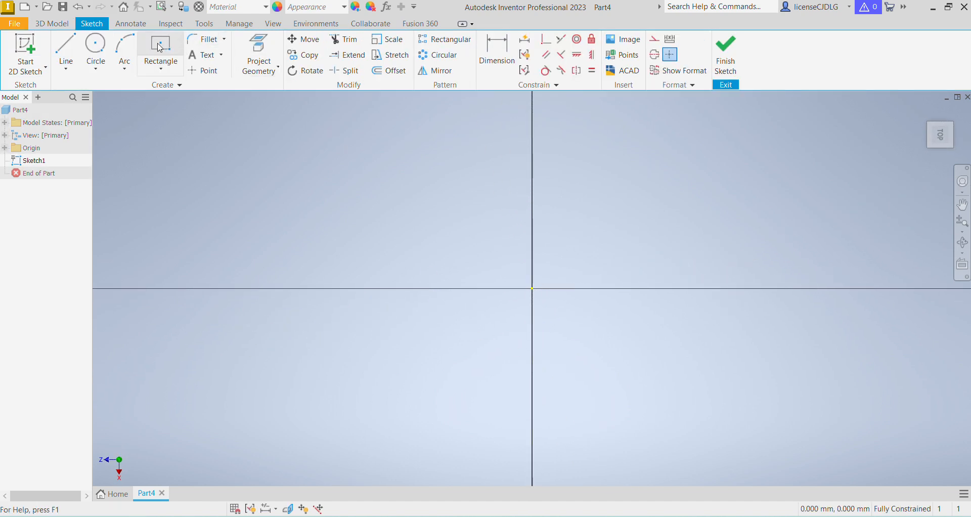
click(160, 51)
click(533, 289)
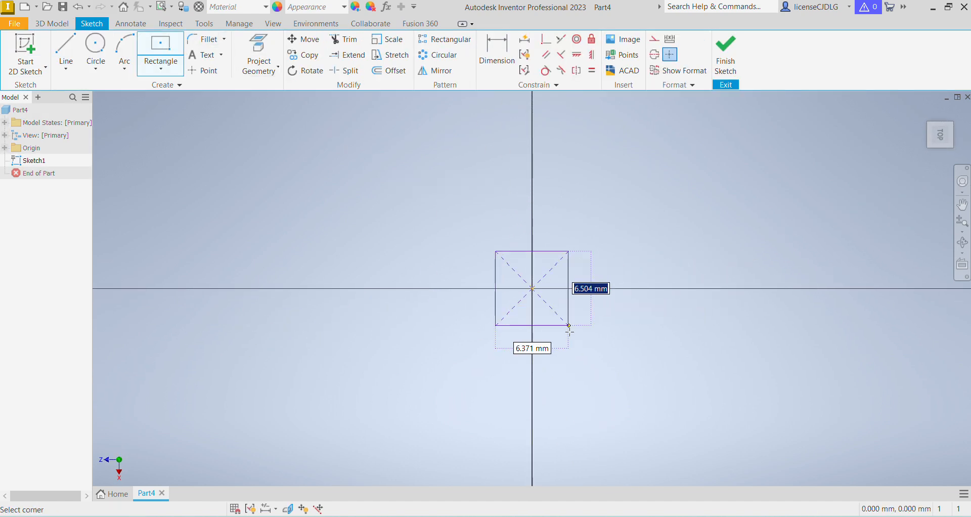
click(622, 427)
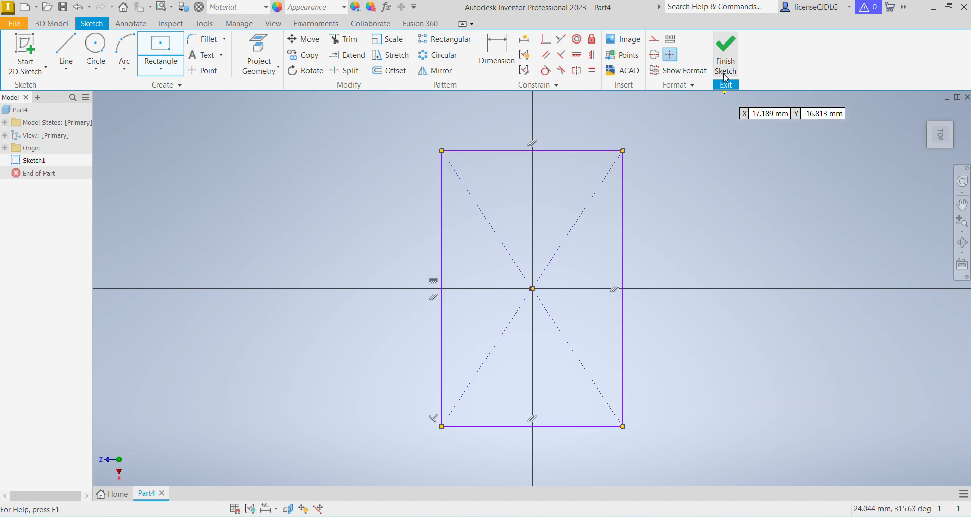
- Dimension the rectangle's short horizontal side to 66 mm
click(497, 52)
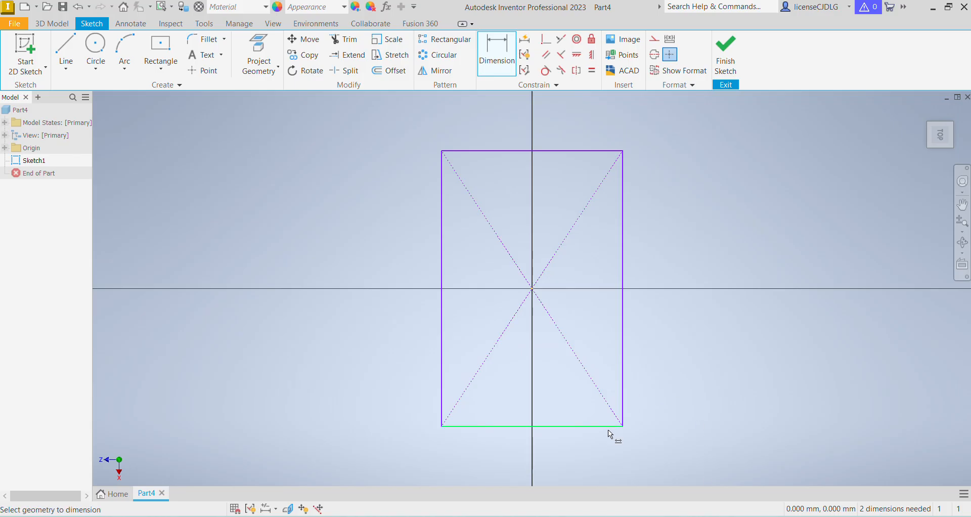
click(610, 427)
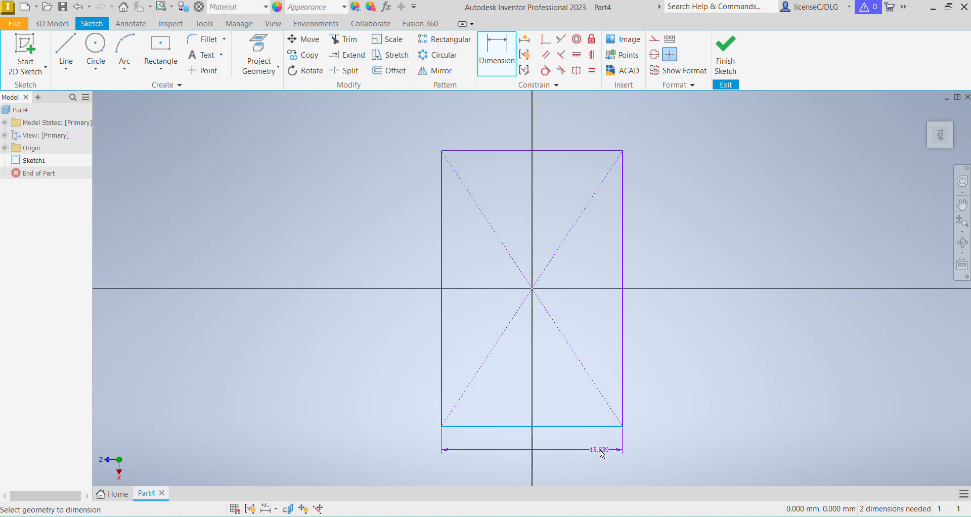
click(602, 454)
text(66)
key(Return)
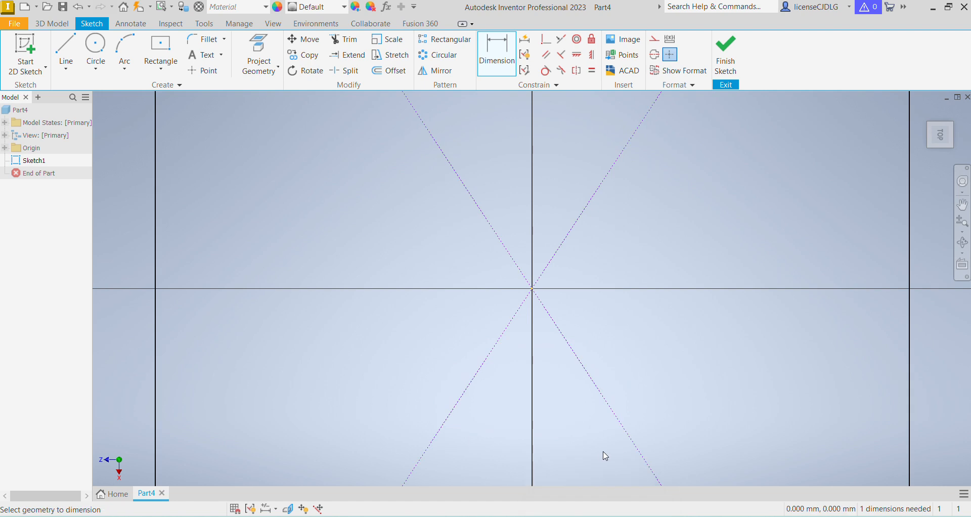
- Dimension the rectangle's long vertical side to 165 mm
scroll(626, 364, up, 5)
click(716, 390)
click(797, 390)
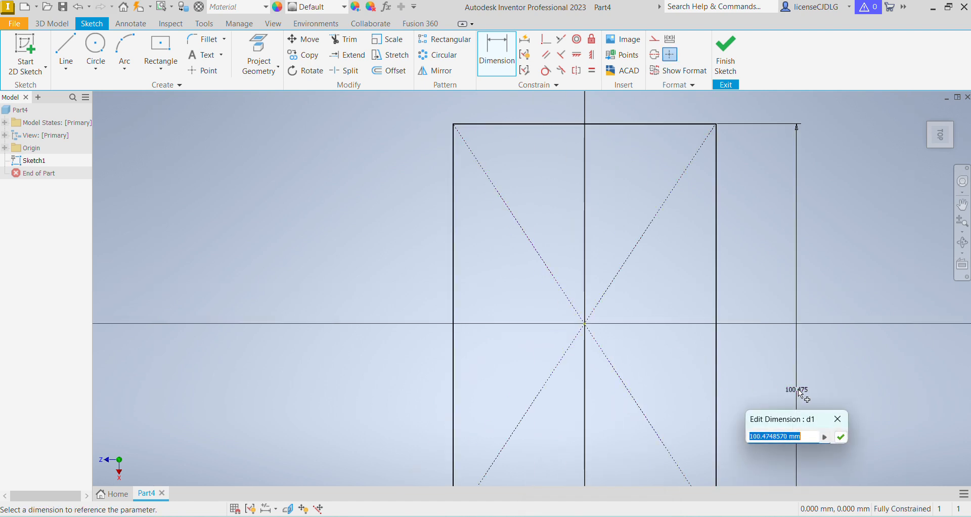
text(1)
key(BackSpace)
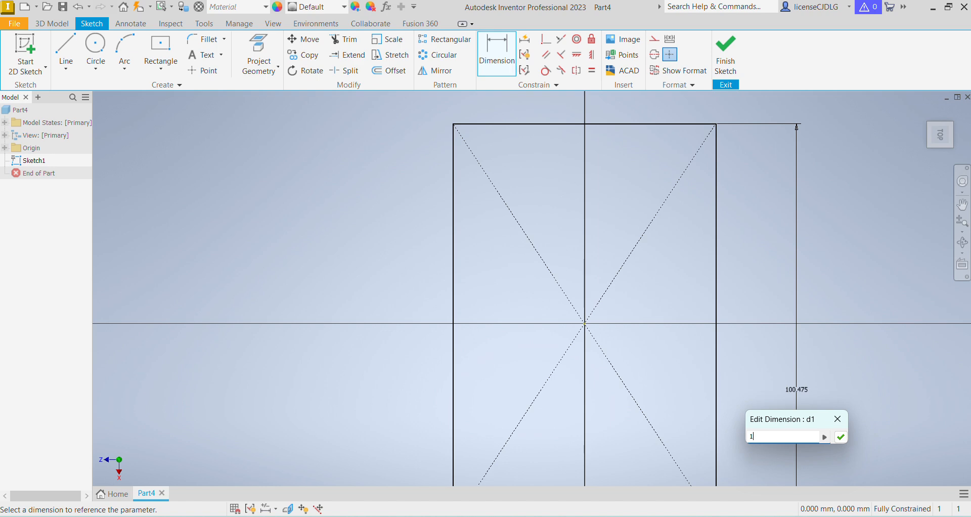
key(Return)
scroll(566, 335, up, 8)
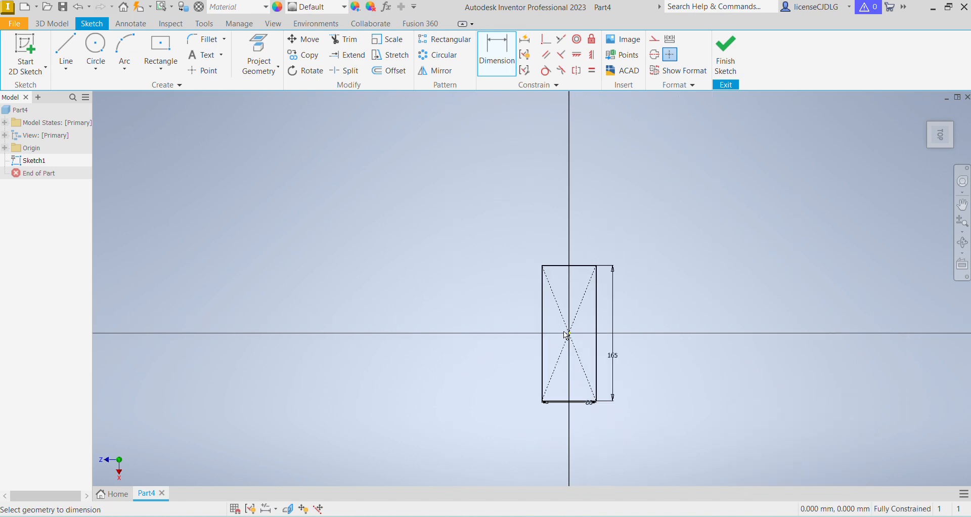
- Finish the sketch and extrude the rectangle 12 mm upward into a base plate
click(725, 61)
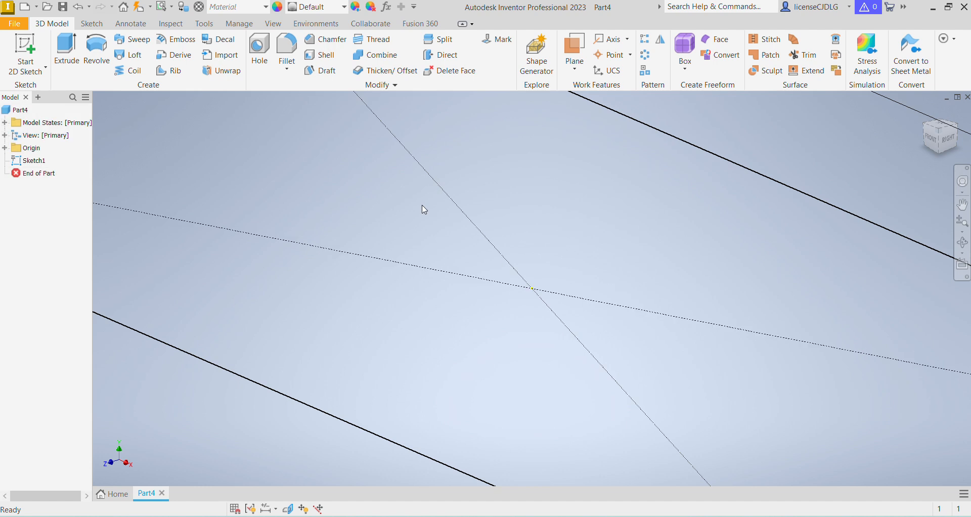
click(66, 53)
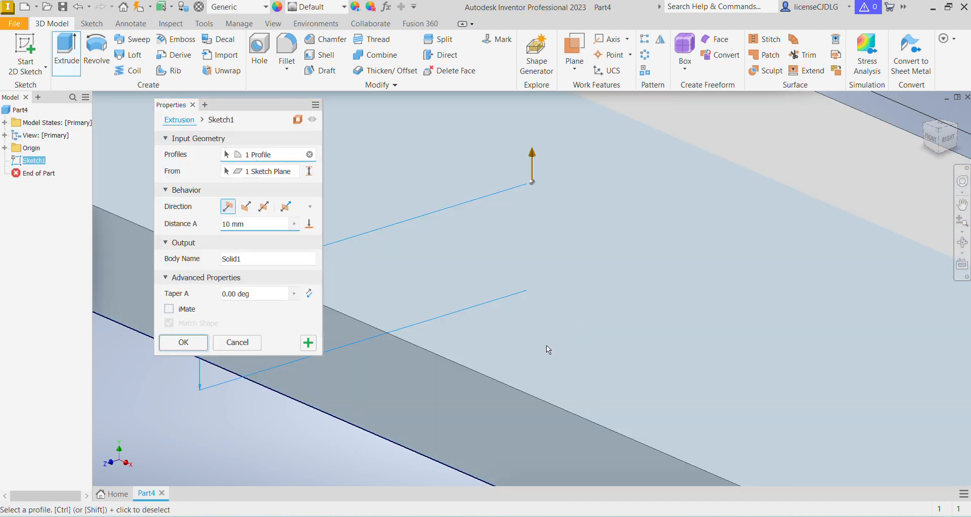
text(12)
key(Return)
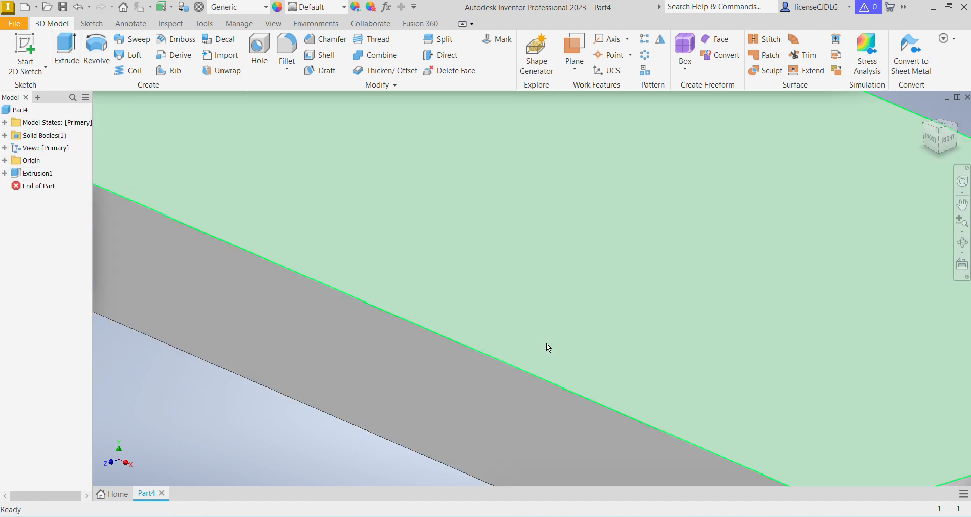
scroll(533, 244, down, 5)
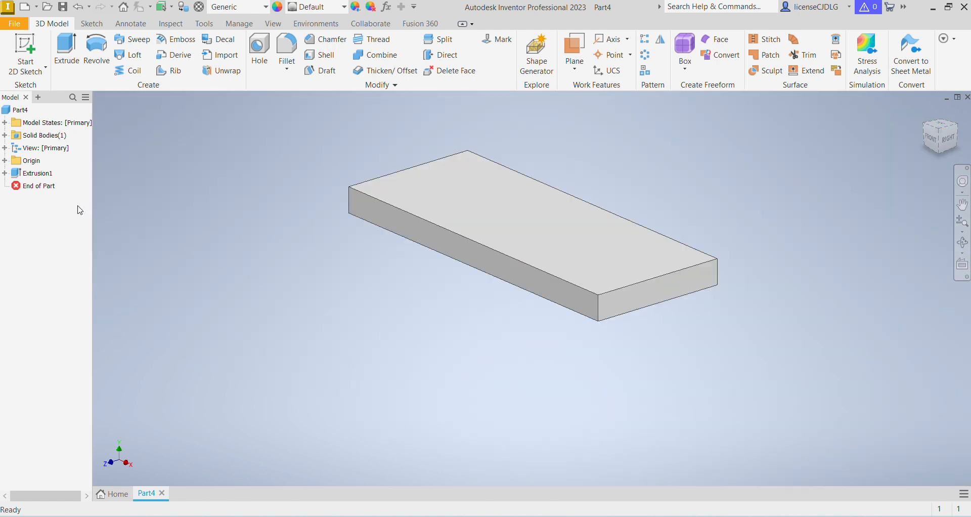
- Start a new sketch on the plate's long front side face
click(508, 233)
click(742, 319)
middle_drag(551, 366, 565, 379)
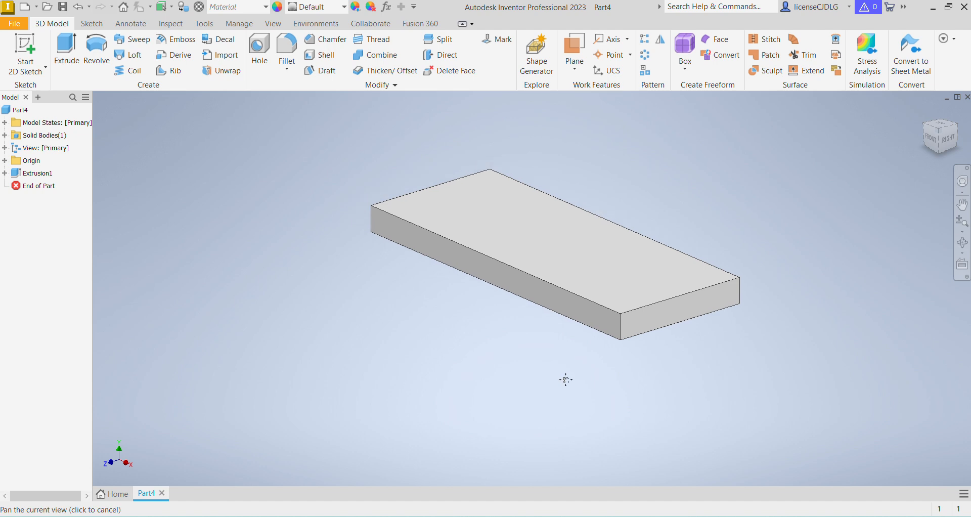
click(597, 317)
click(673, 309)
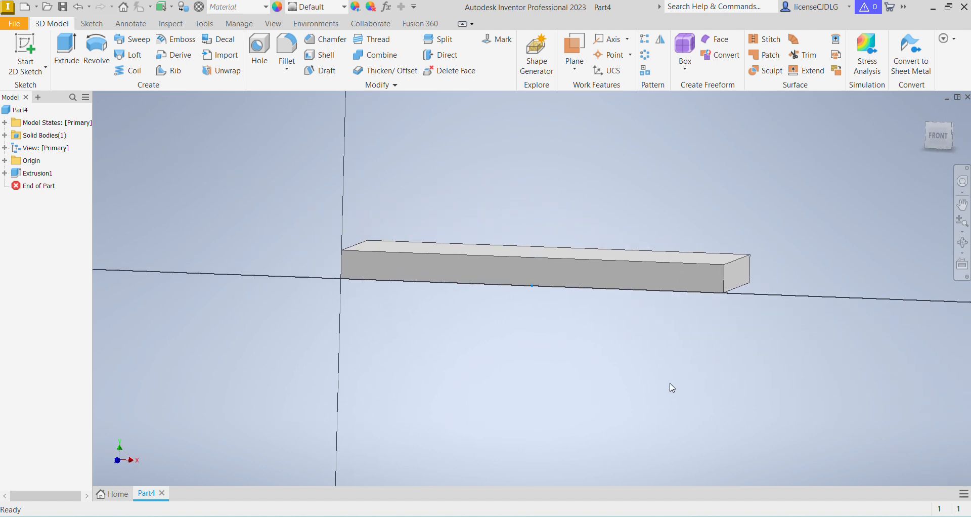
middle_drag(649, 411, 611, 360)
- Draw a circle about 45 mm in diameter below the plate, near its right end
key(c)
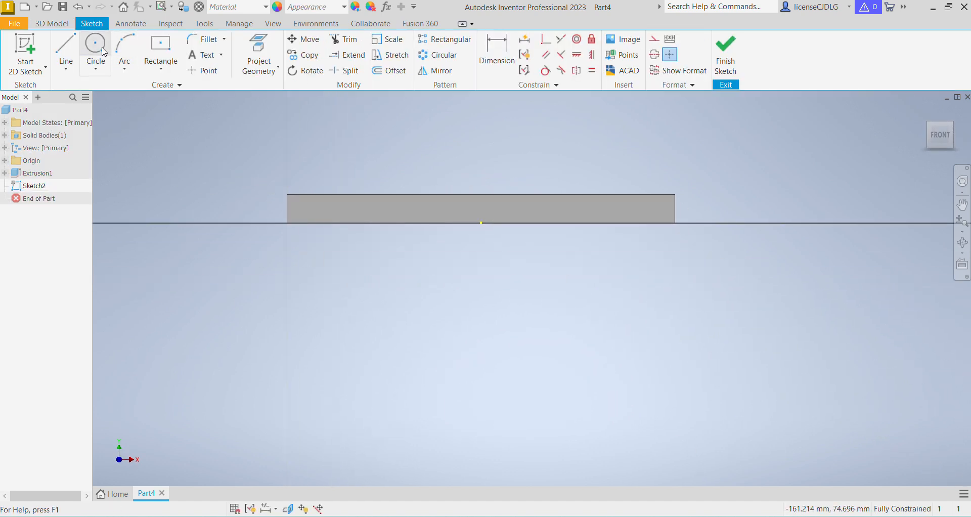
click(615, 349)
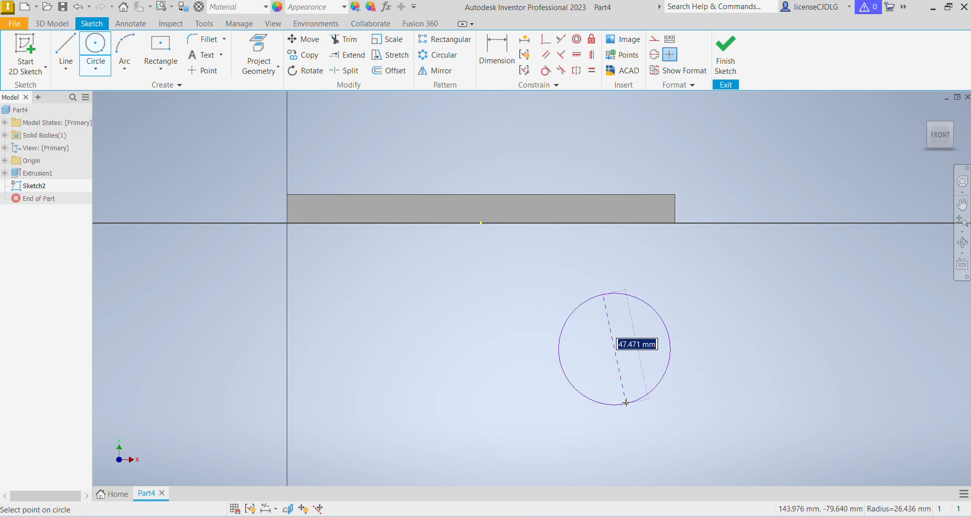
click(625, 400)
- Check the outer lug diameter in the jk22.pdf drawing and dimension the circle to 56 mm diameter
key(alt+Tab)
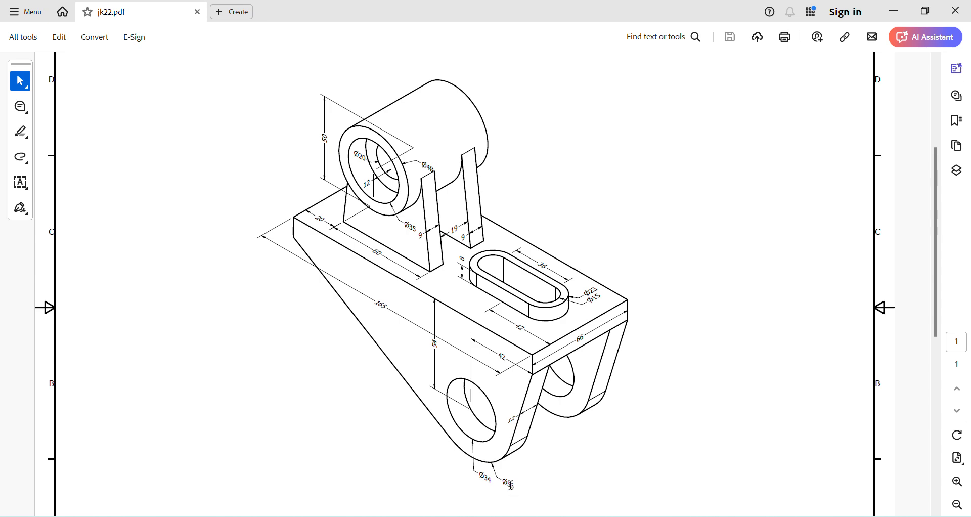
key(alt+Tab)
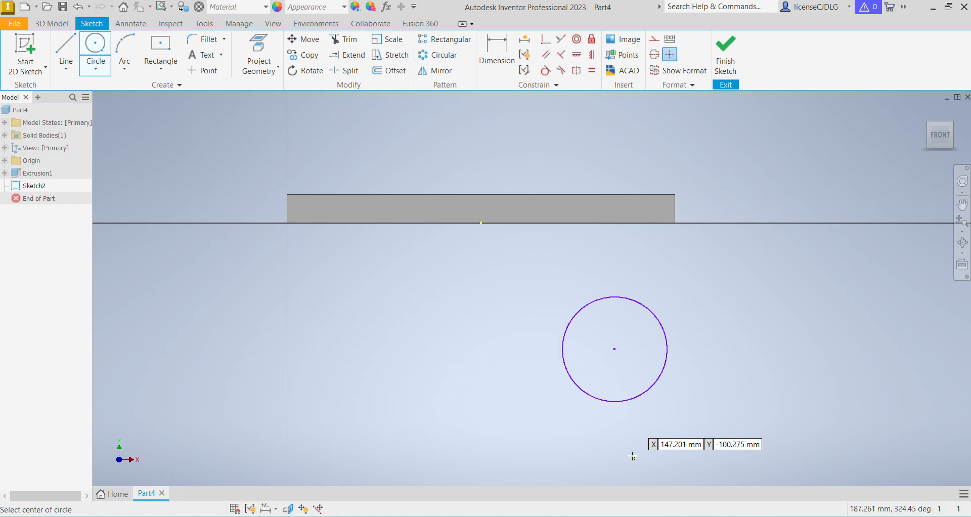
click(497, 50)
click(662, 329)
click(723, 334)
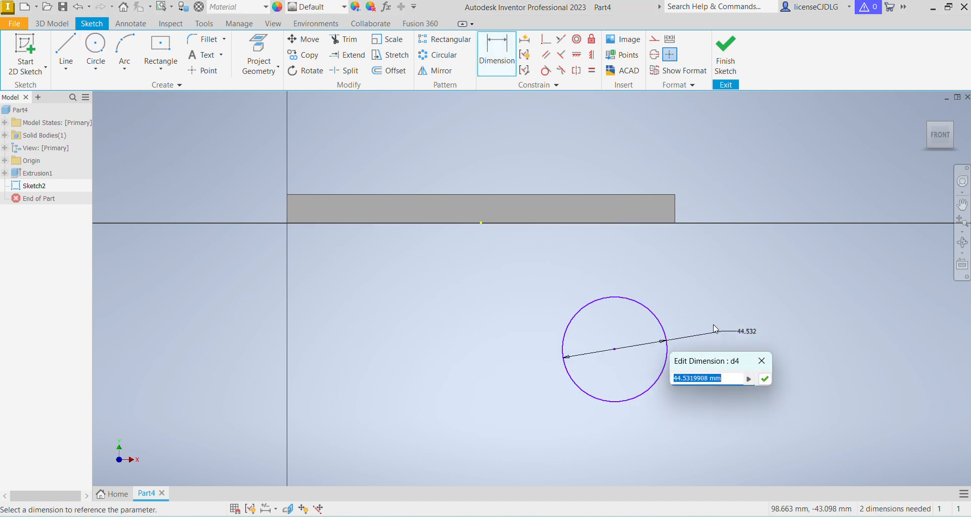
text(56)
key(Return)
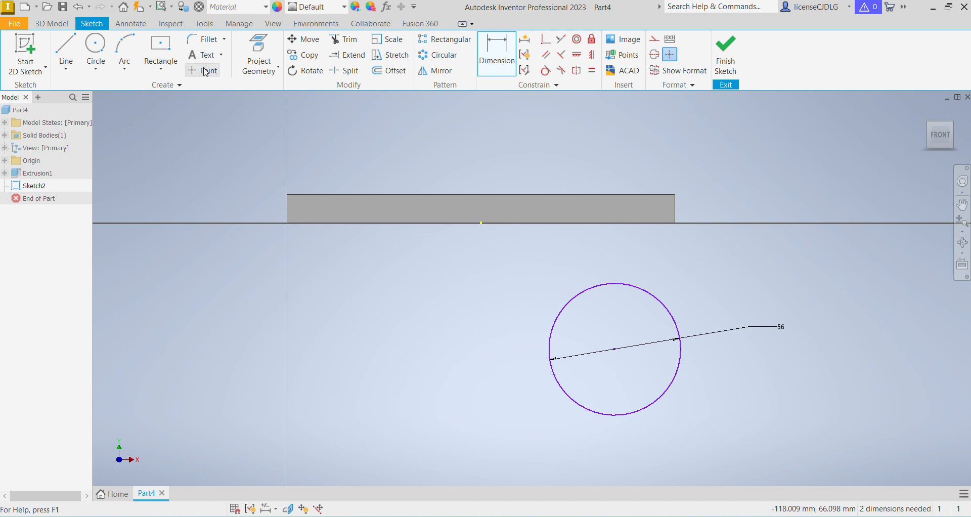
- Draw a concentric circle of 34 mm diameter inside the 56 mm circle
click(96, 51)
click(614, 349)
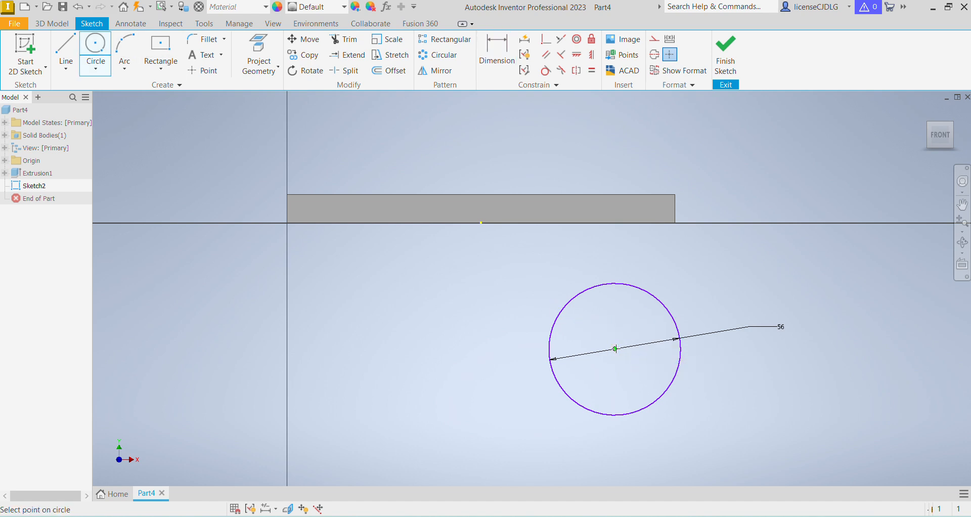
text(34)
key(Return)
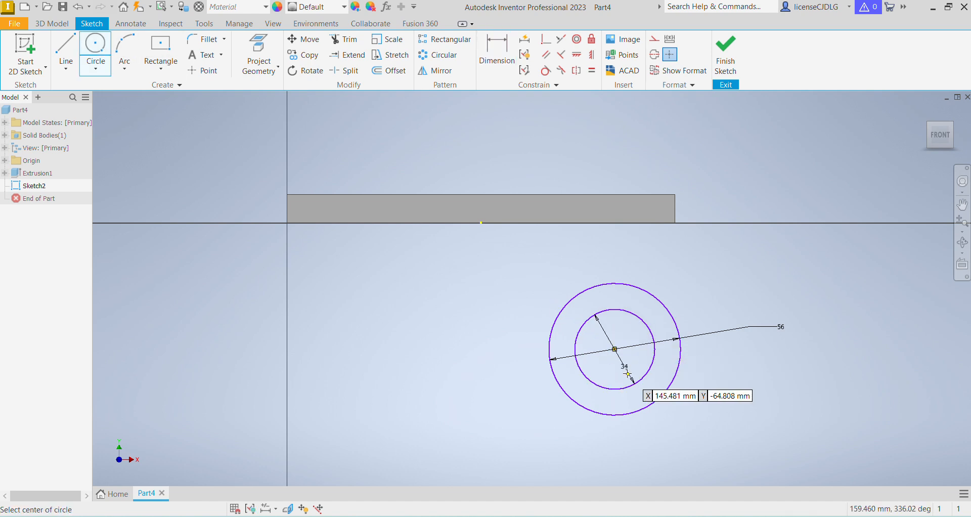
- Check the hole position in the PDF drawing and dimension the circles' centre 42 mm horizontally from the plate's right end edge
key(alt+Tab)
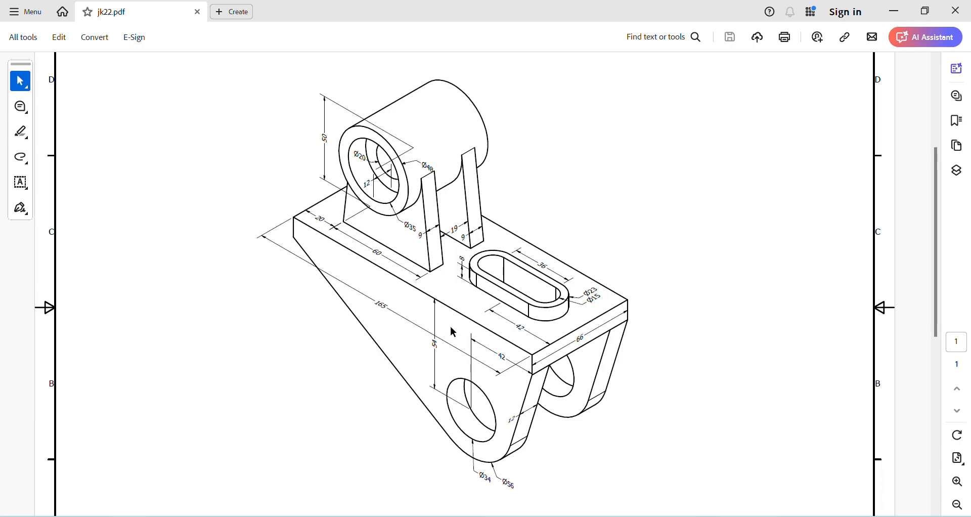
key(alt+Tab)
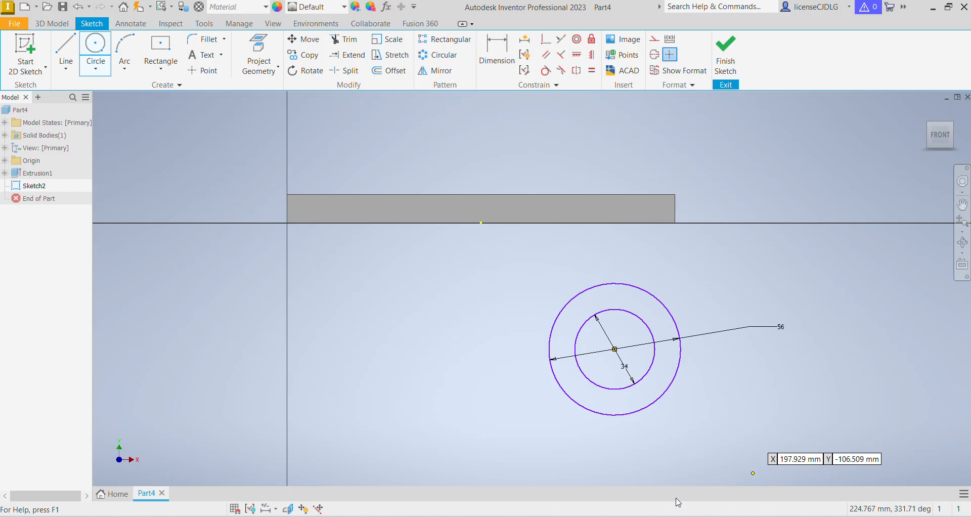
key(d)
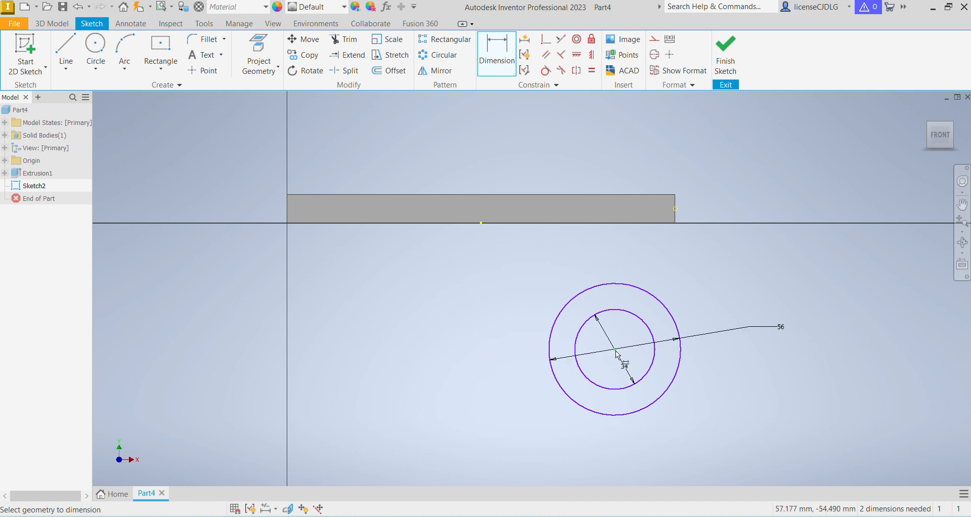
click(615, 350)
click(675, 209)
click(634, 168)
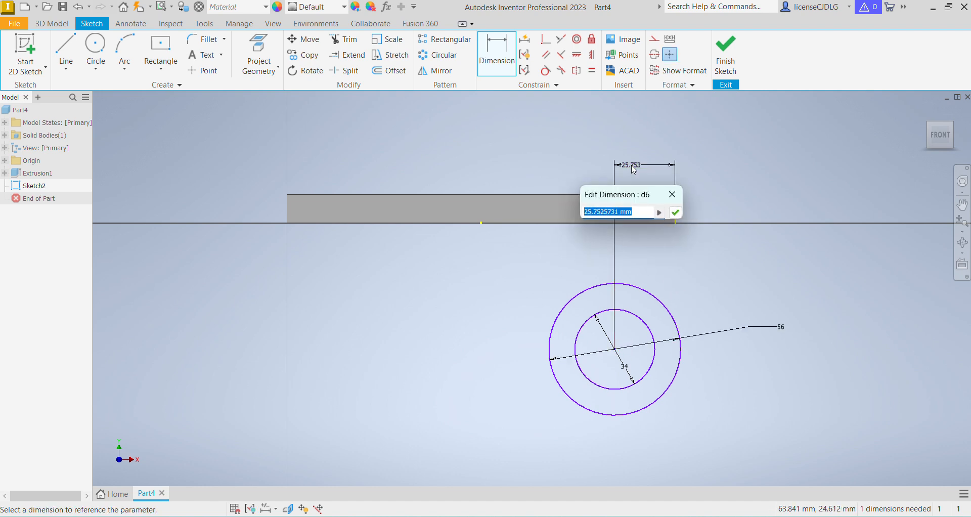
text(42)
key(Return)
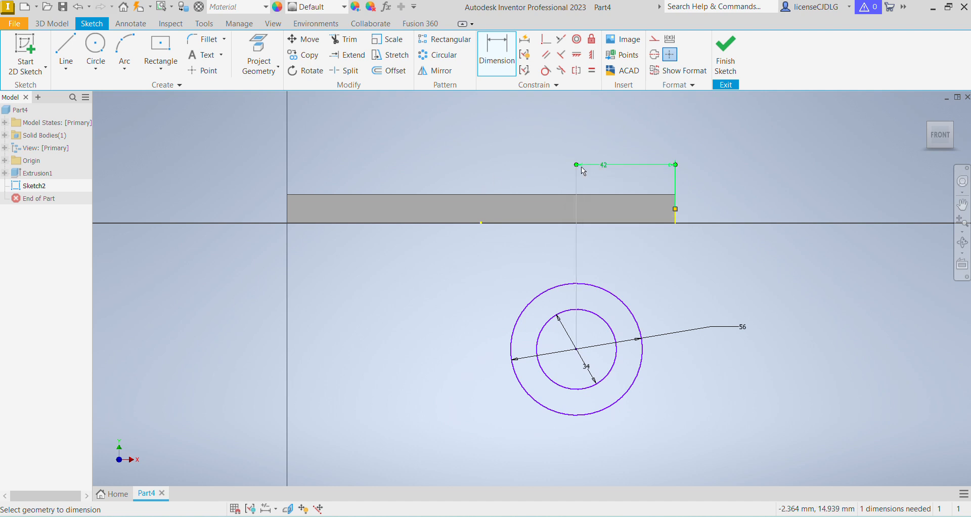
- Dimension the circles' centre 54 mm vertically below the plate's top edge
click(558, 196)
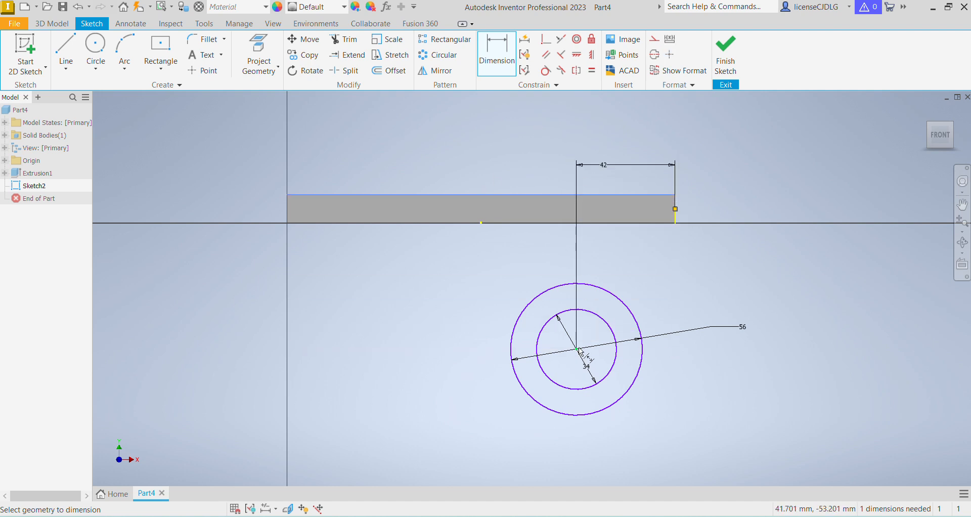
click(578, 349)
click(476, 283)
text(54)
key(Return)
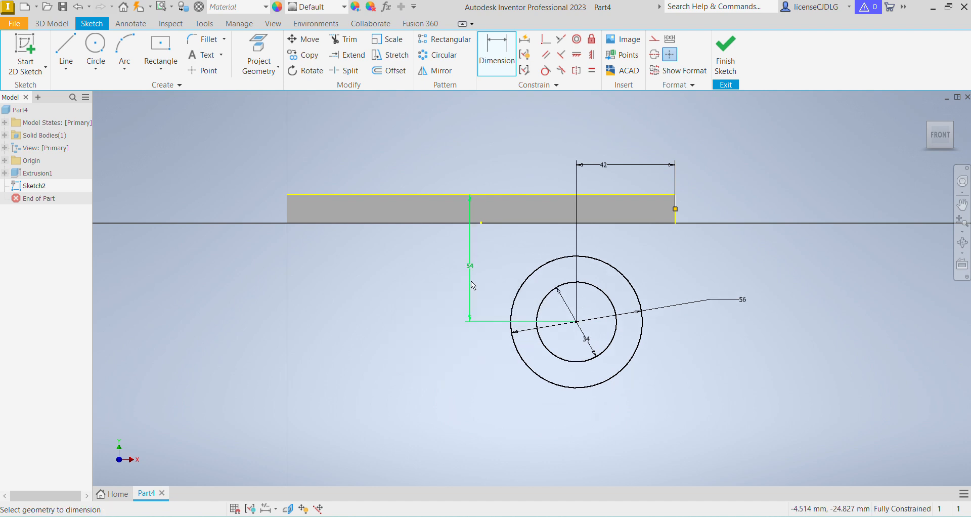
key(Escape)
- Draw two lines from the plate's lower corners, each ending tangent to the 56 mm circle
click(66, 53)
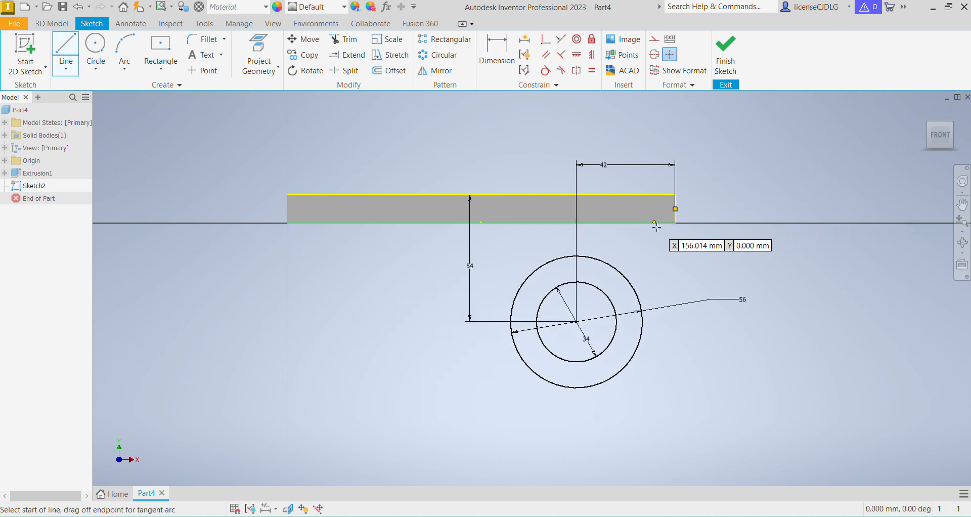
click(676, 222)
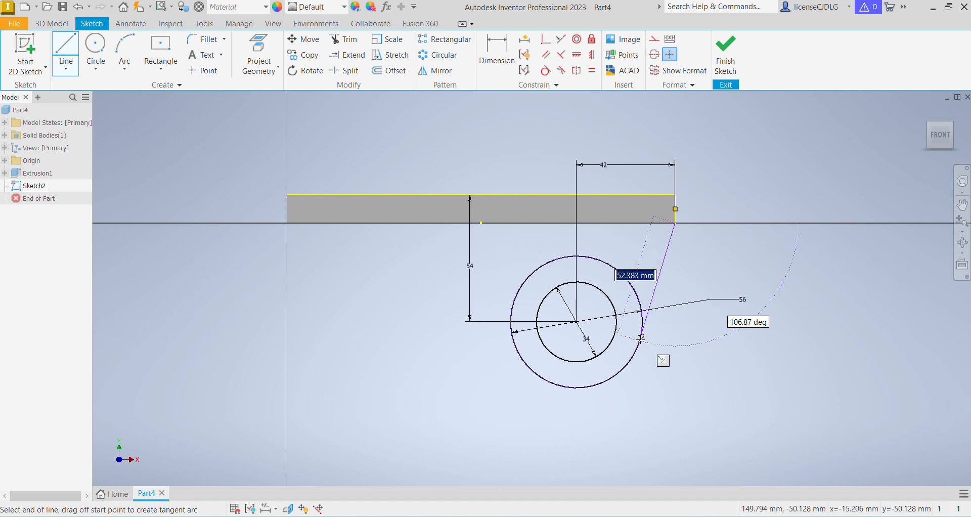
double_click(639, 339)
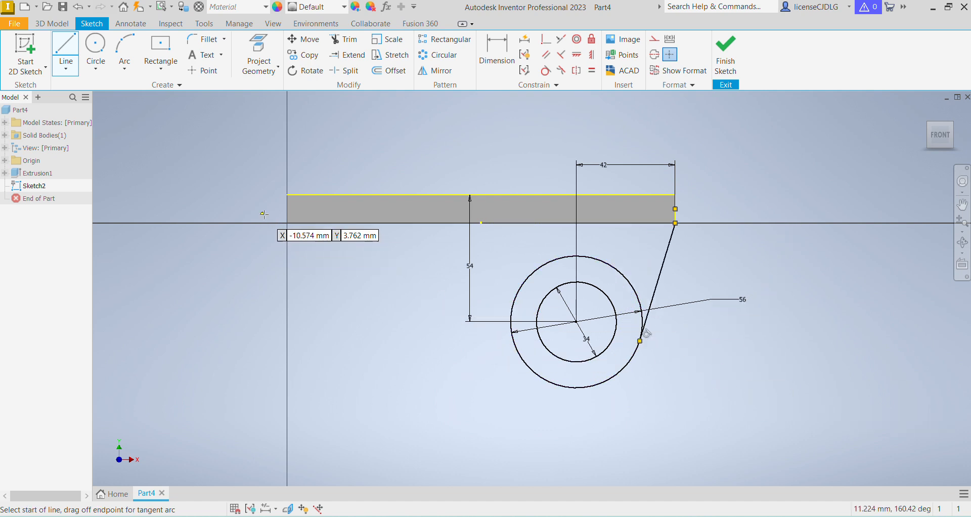
click(286, 223)
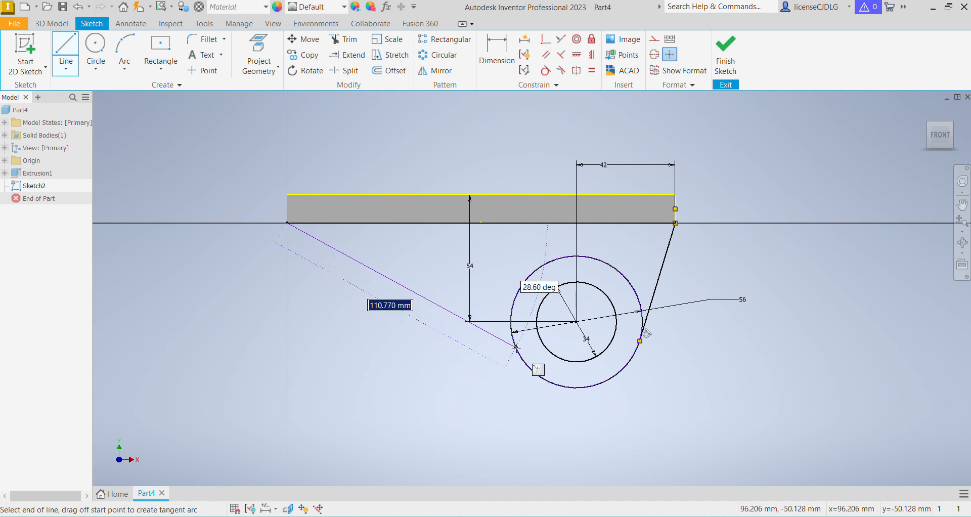
double_click(542, 378)
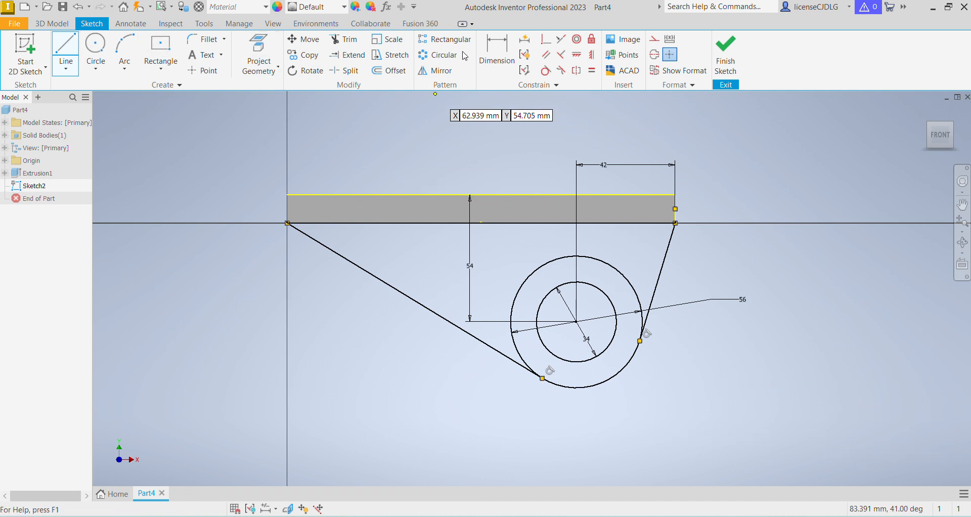
- Trim away the upper arc of the 56 mm circle between the tangent lines and finish the sketch
click(344, 39)
click(562, 257)
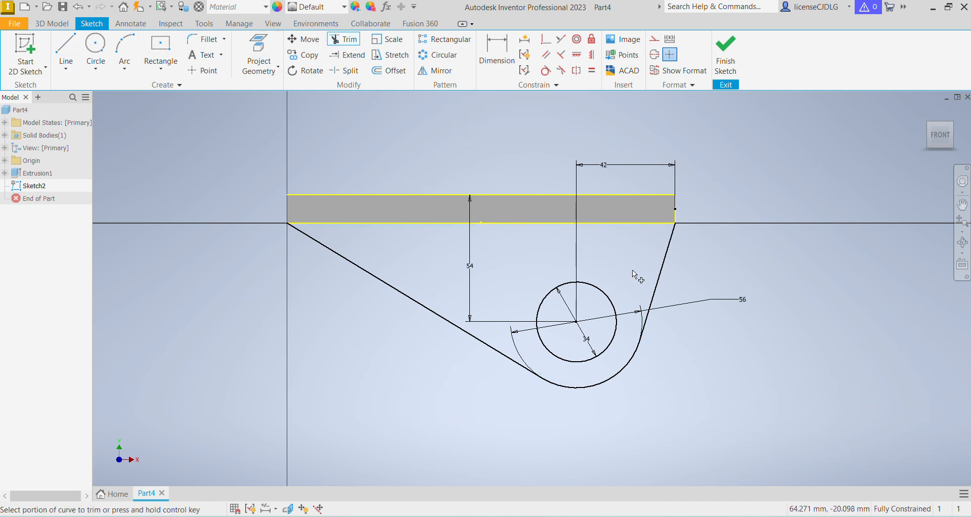
click(725, 64)
- Extrude the lug profile around the 34 mm hole 12 mm in the flipped direction, beneath the plate, joined to the body
click(63, 49)
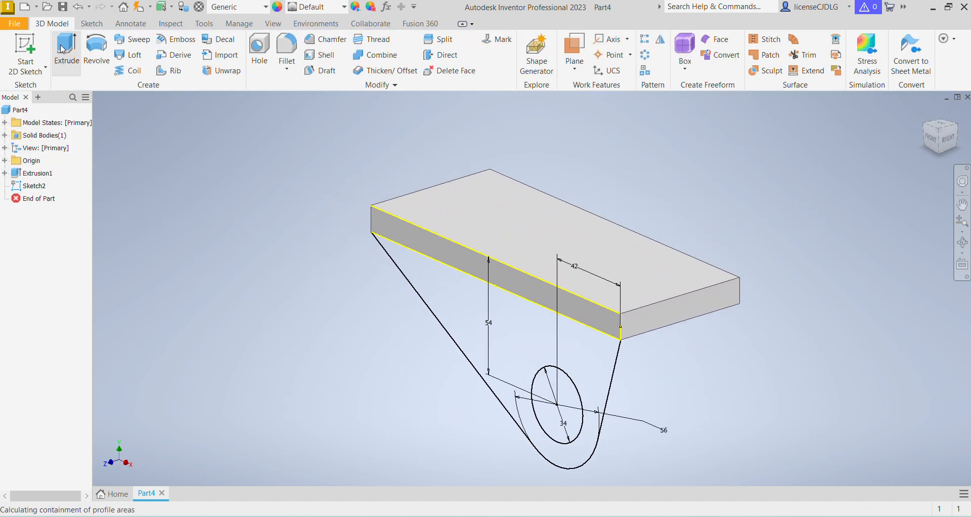
click(490, 332)
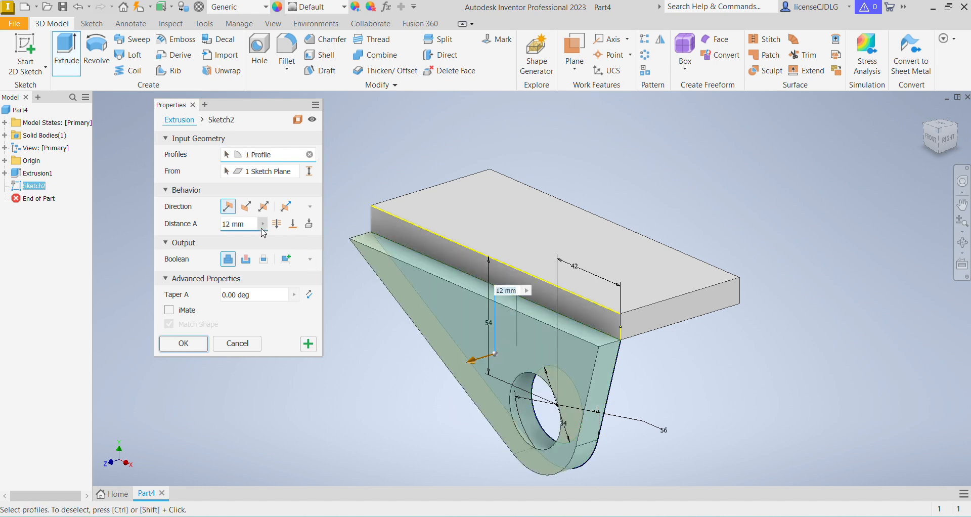
click(246, 207)
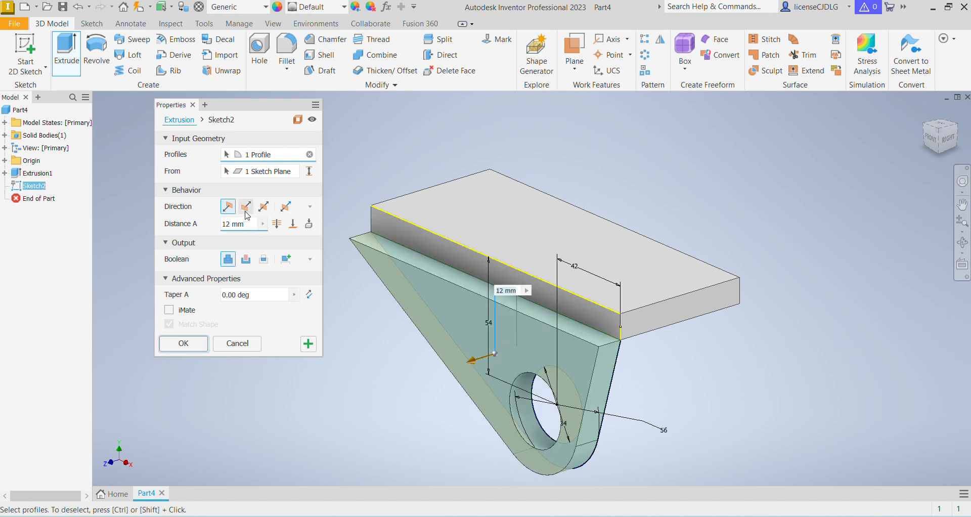
click(194, 346)
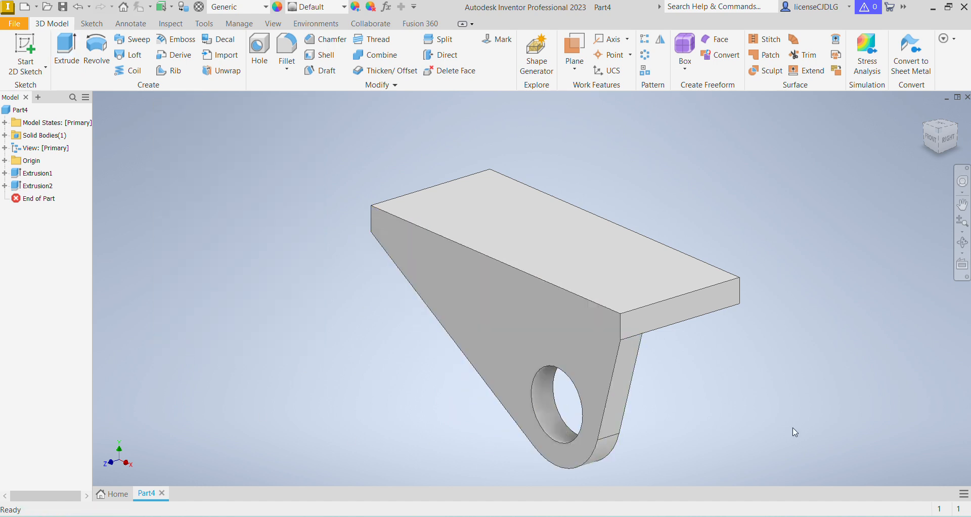
- Mirror the lug extrusion about the XY origin plane
click(33, 185)
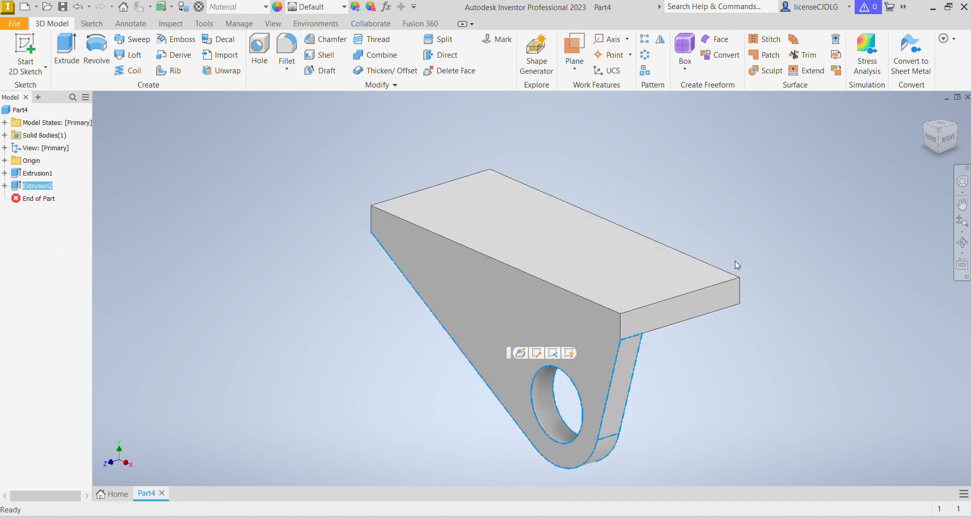
click(661, 39)
click(5, 160)
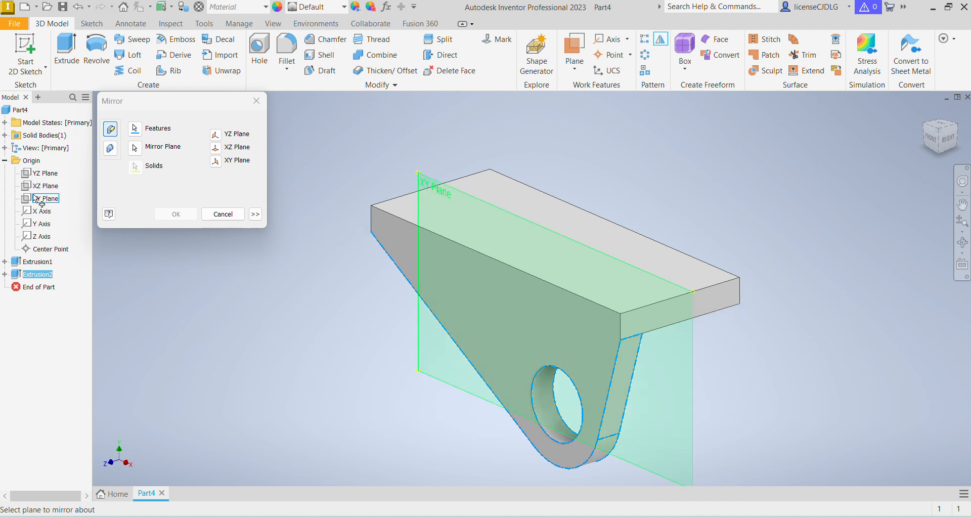
click(43, 199)
click(176, 215)
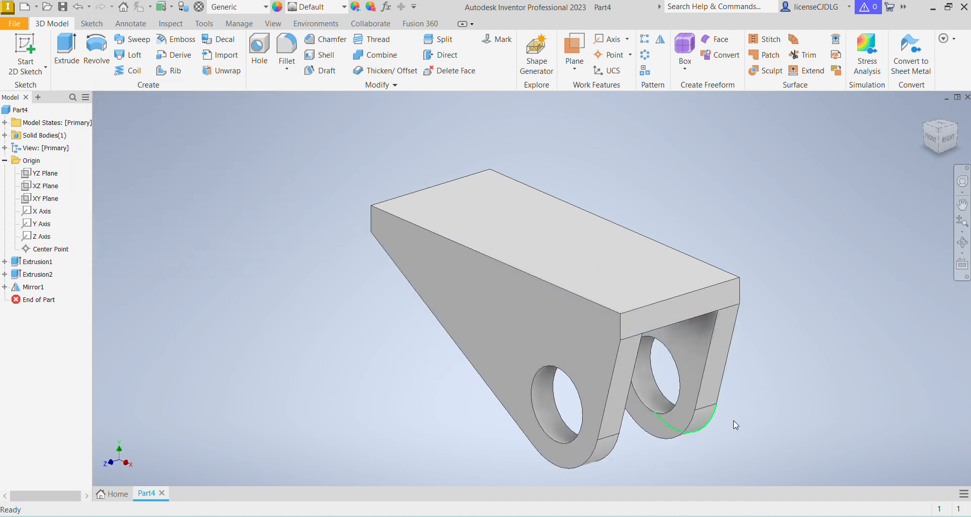
- Start a sketch on the XY origin plane and draw two concentric circles above the plate, about 50 mm and 30 mm in diameter
middle_drag(830, 338, 761, 319)
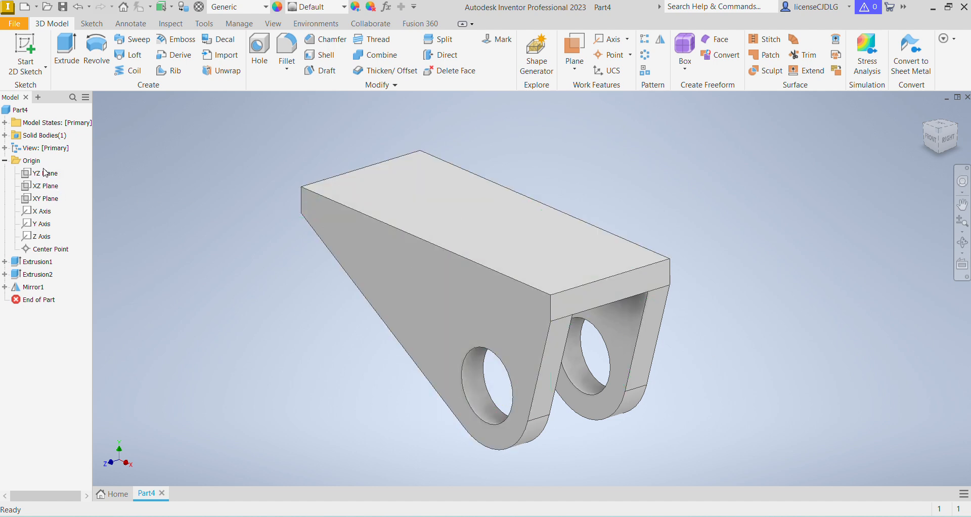
click(39, 200)
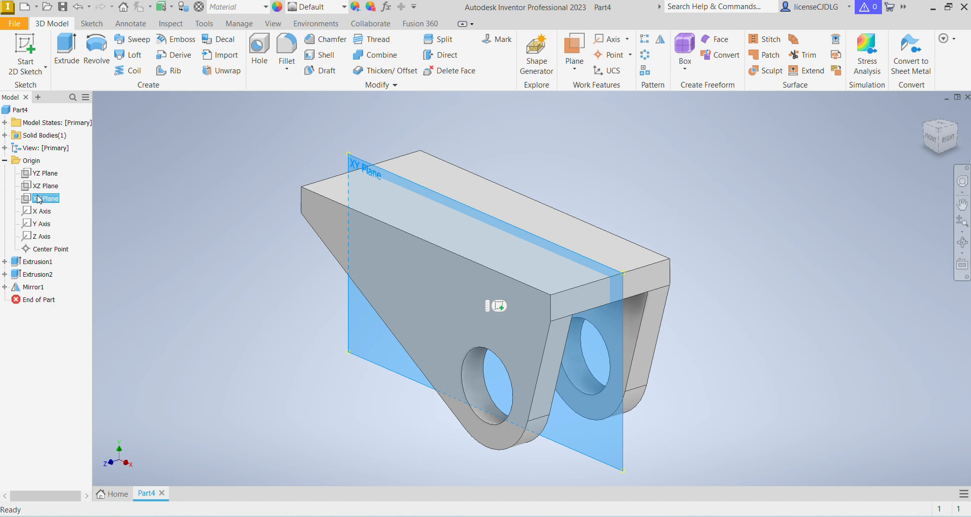
right_click(42, 201)
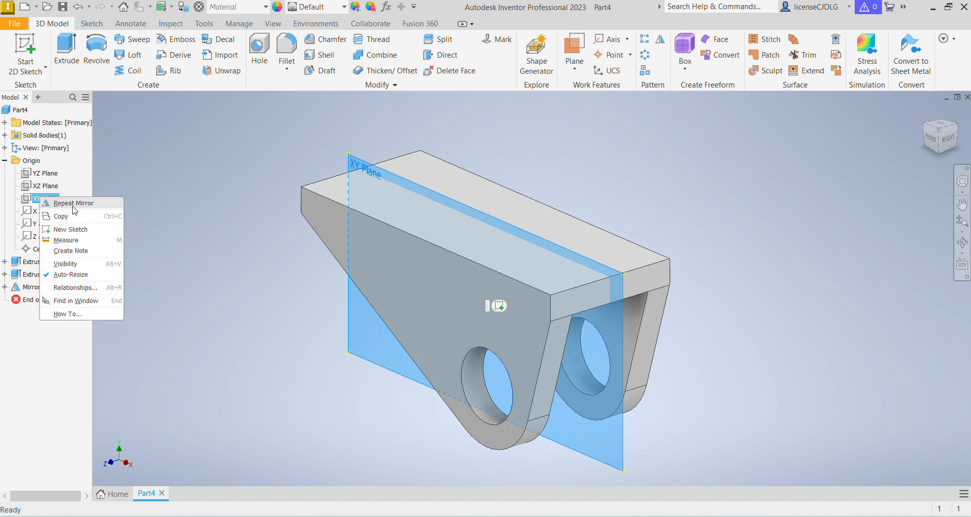
click(88, 229)
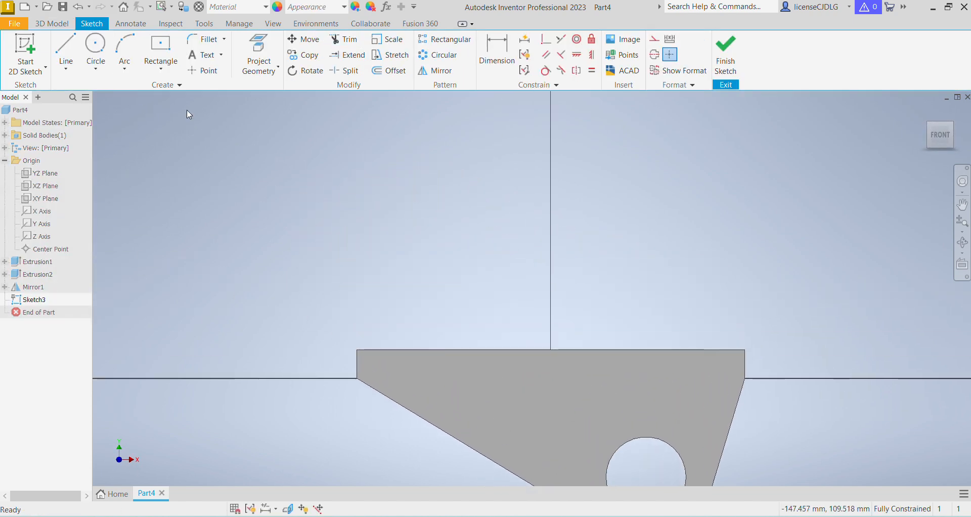
click(95, 48)
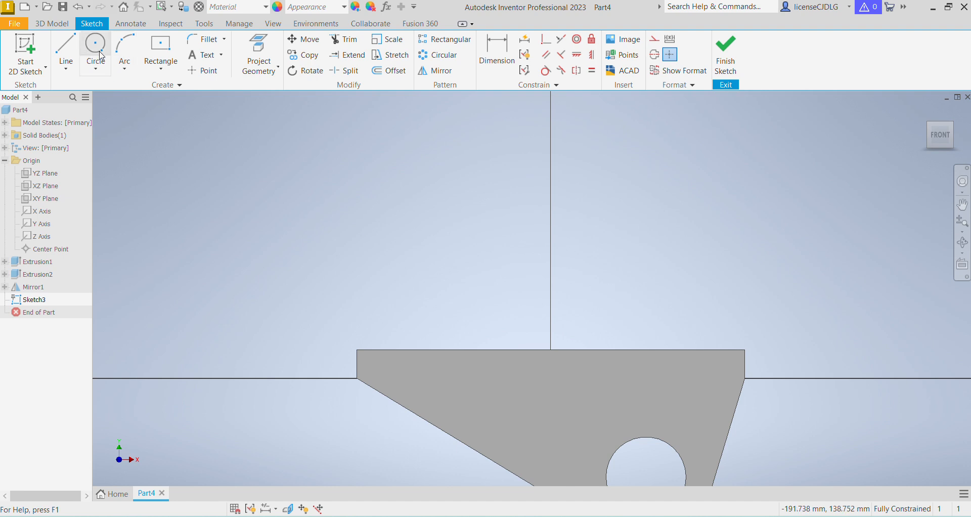
click(449, 175)
click(448, 175)
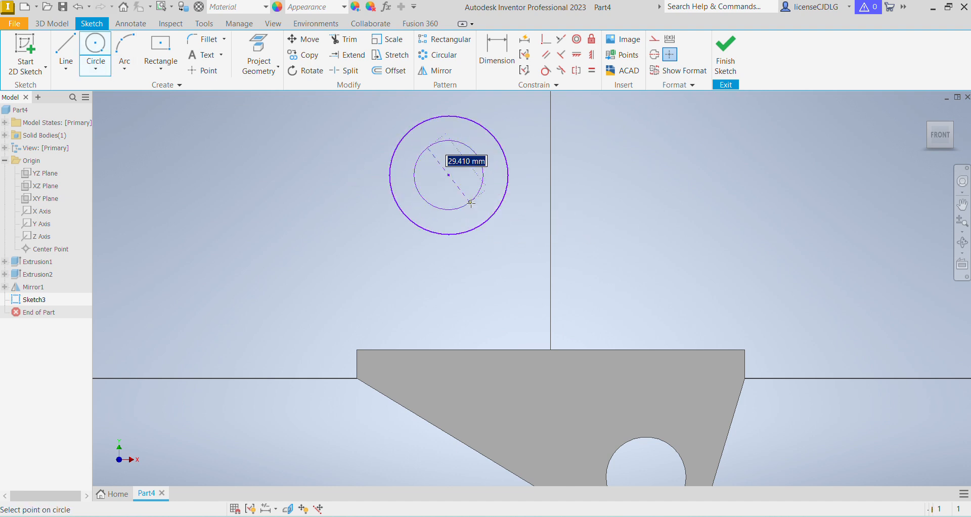
click(426, 146)
- Check the boss diameters in the jk22.pdf drawing and dimension the outer circle to 48 mm diameter
key(alt+Tab)
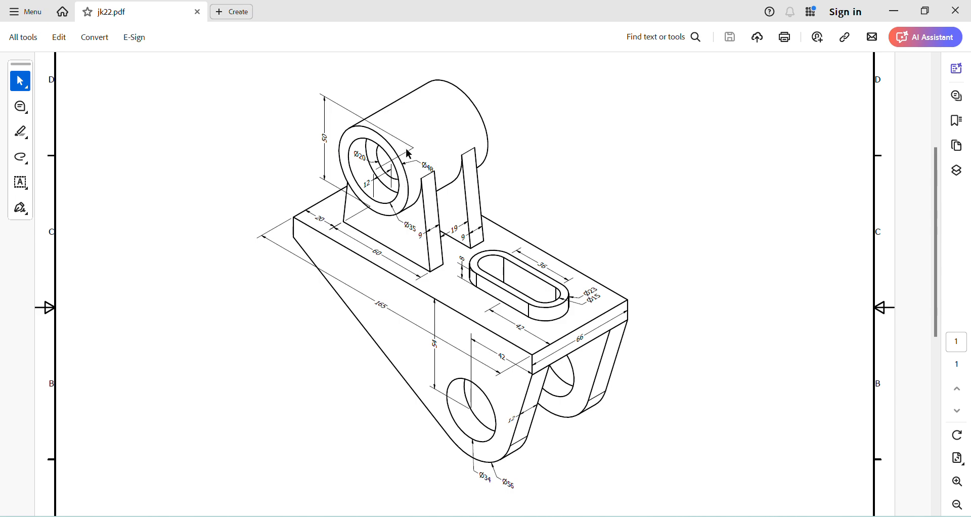
key(alt+Tab)
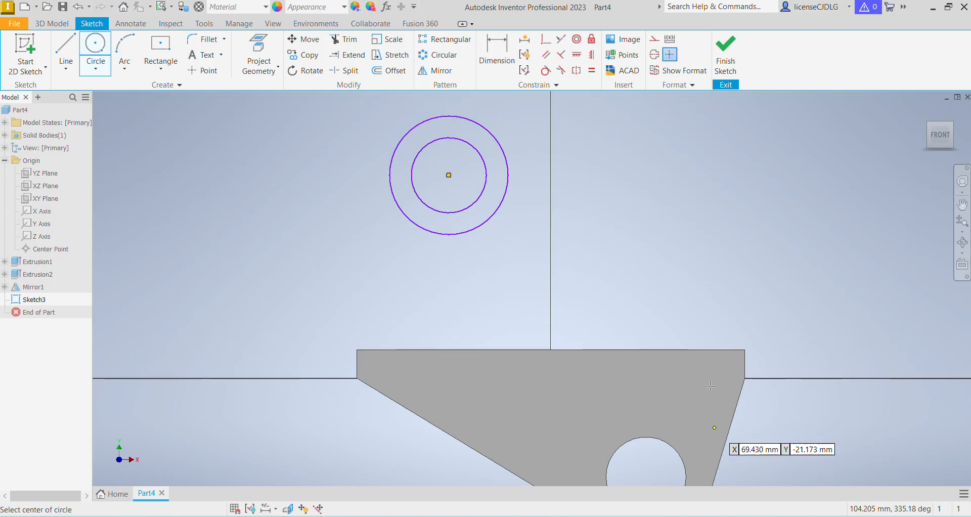
click(495, 56)
click(507, 167)
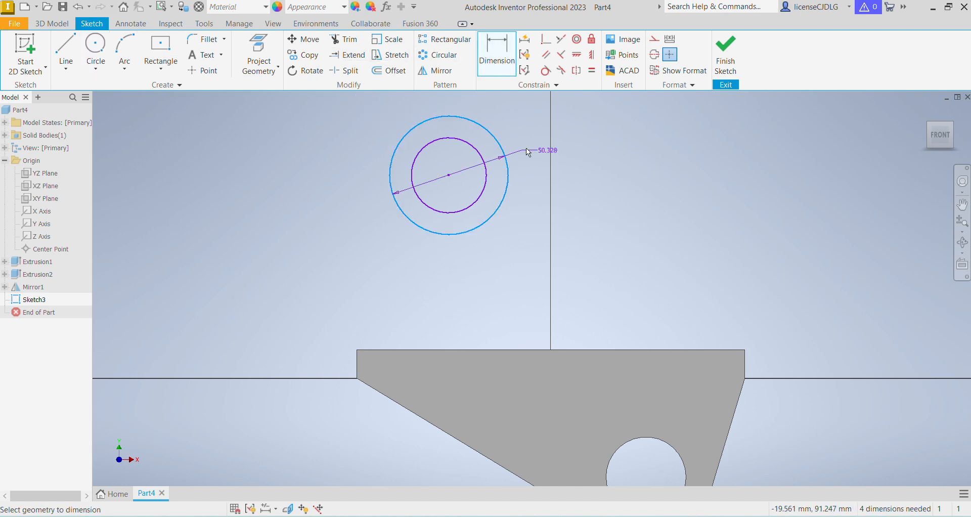
click(534, 146)
text(48)
key(Return)
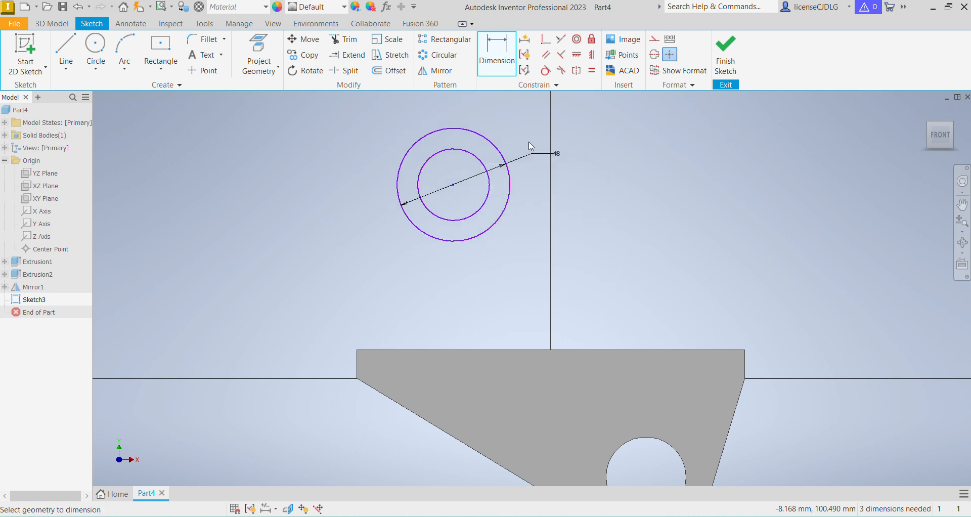
- Dimension the inner circle to 20 mm diameter
click(456, 150)
click(506, 120)
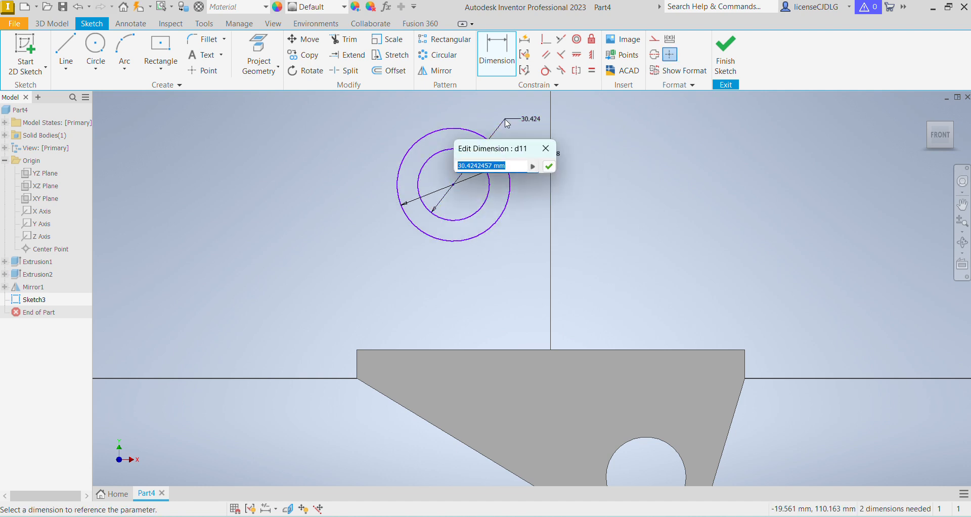
text(20)
key(Return)
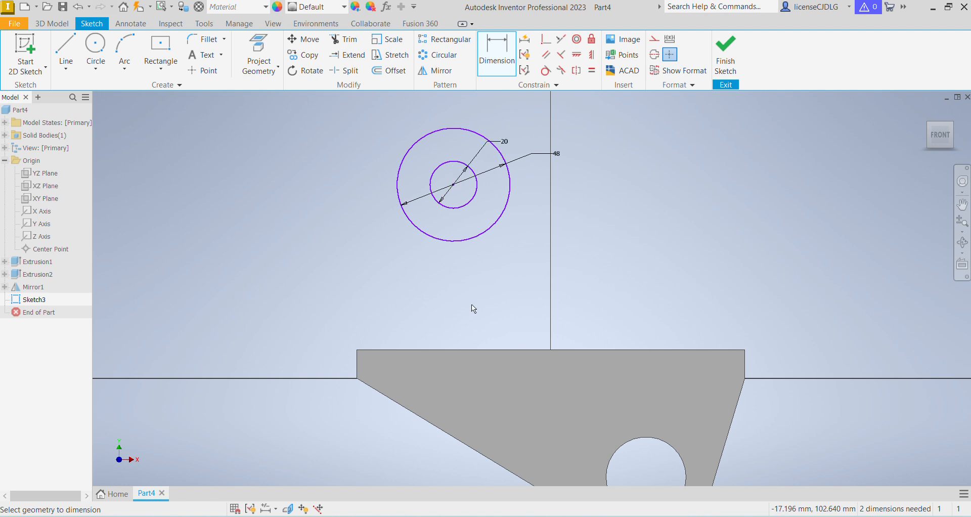
- Dimension the circles' centre 50 mm vertically above the plate's top edge
click(463, 350)
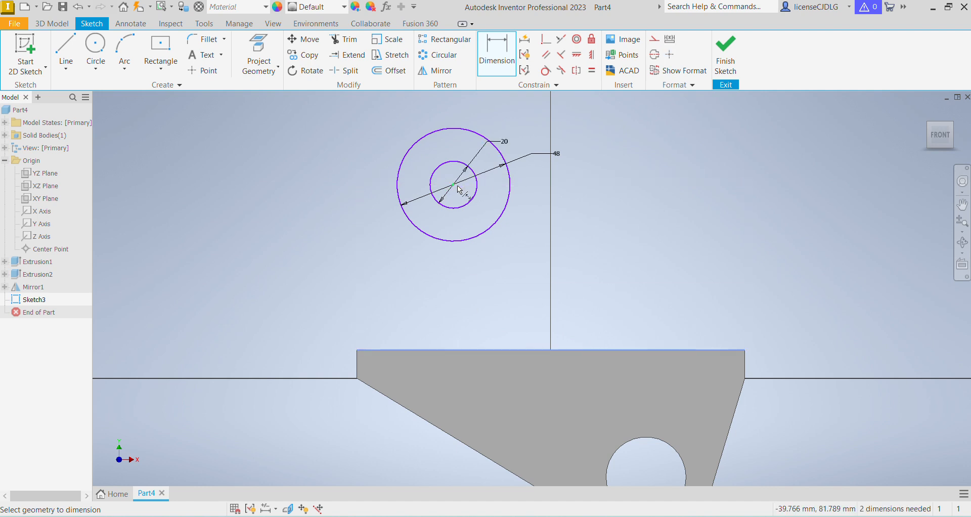
click(454, 185)
click(328, 232)
text(50)
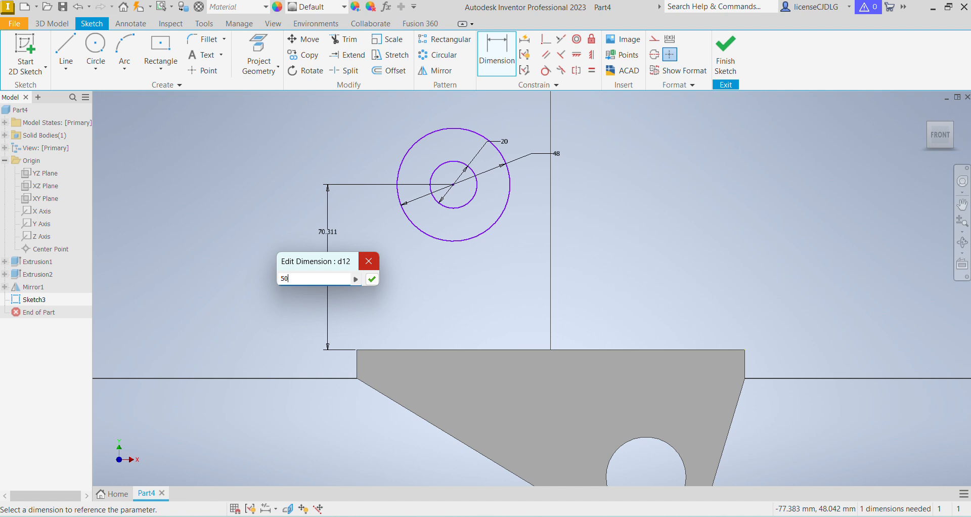
key(Return)
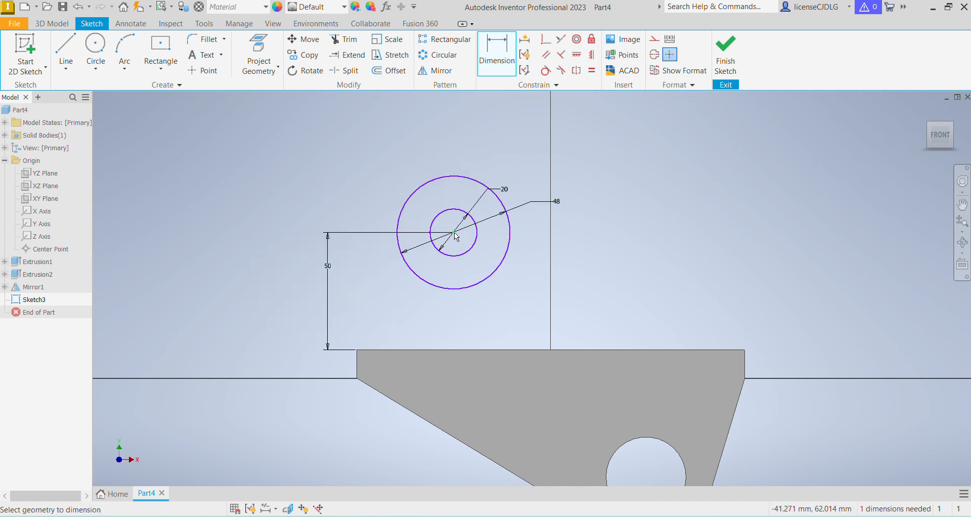
- Dimension the circles' centre 50 mm horizontally from the plate's left end edge and finish the sketch
click(357, 362)
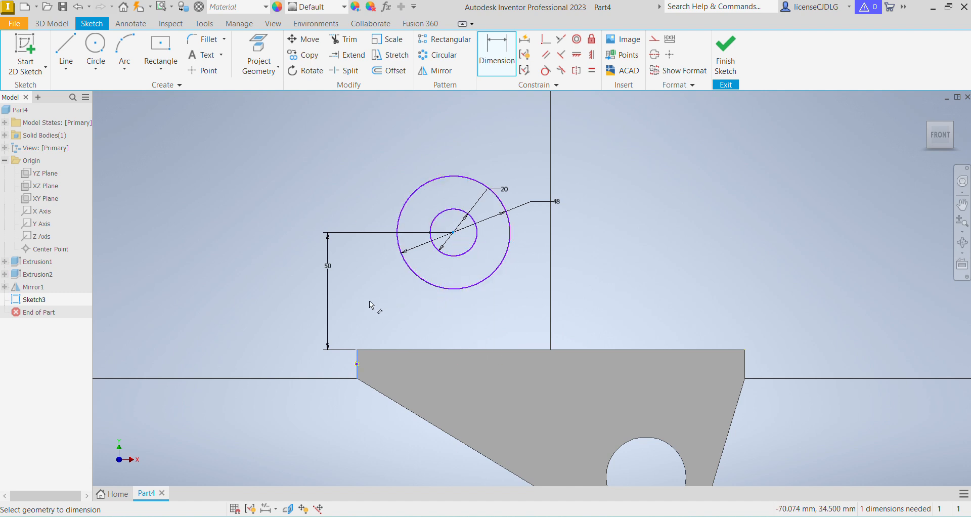
click(454, 232)
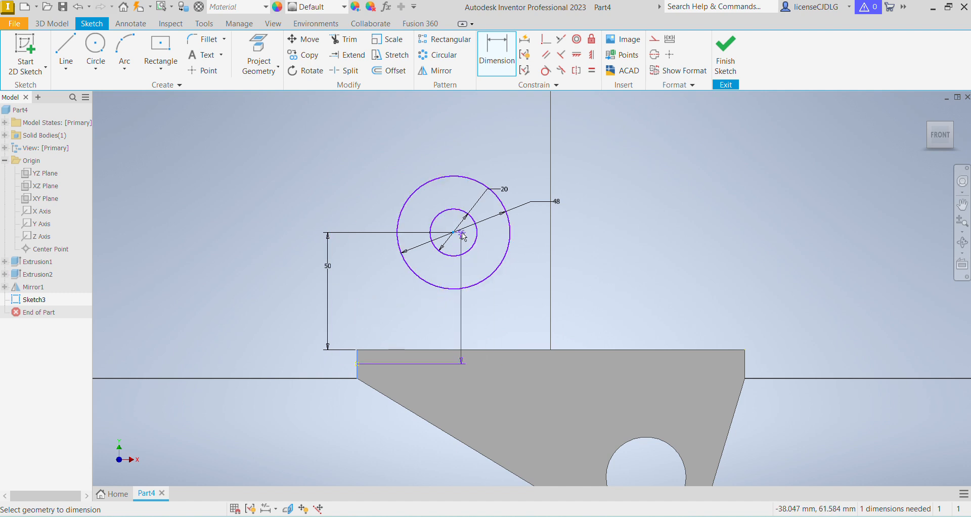
click(399, 167)
text(50)
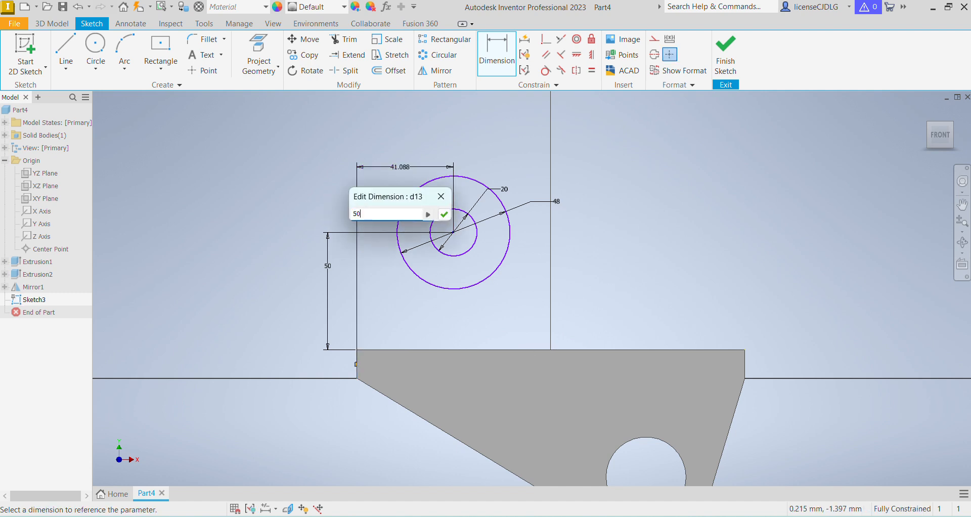
key(Return)
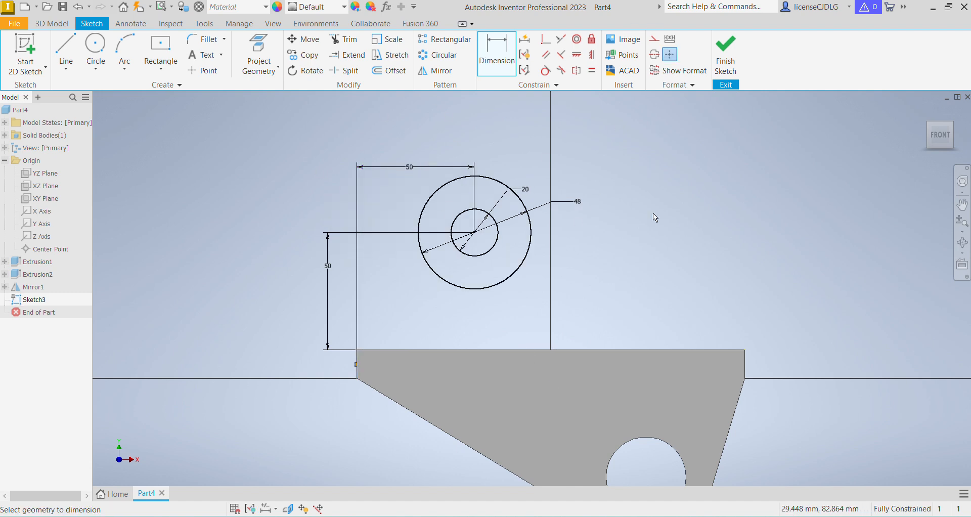
click(725, 56)
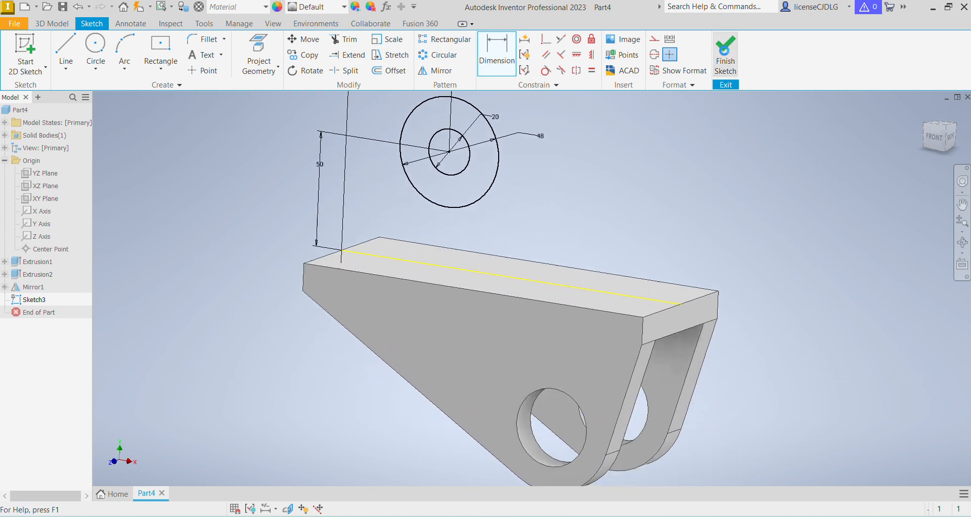
- Extrude the ring between the boss circles symmetrically to a total length of 66 mm, checking the length in the jk22.pdf drawing
click(66, 50)
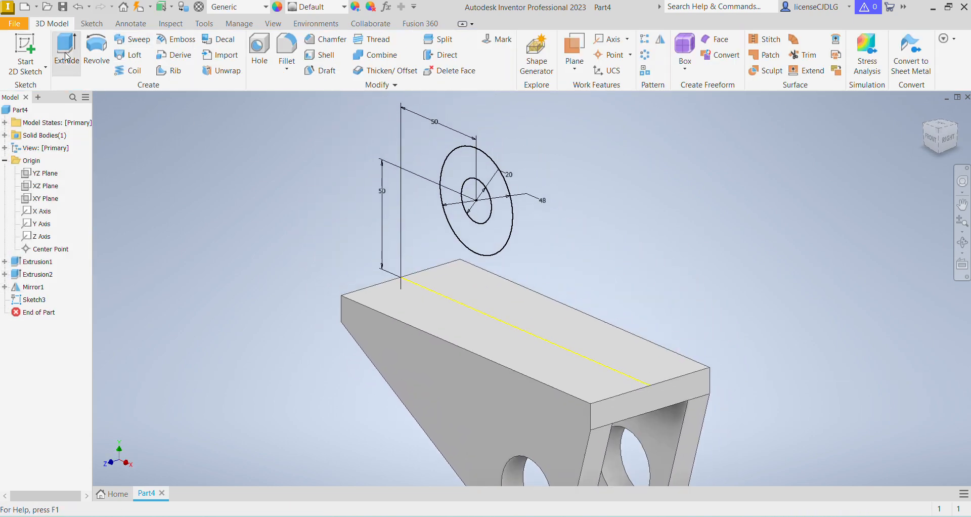
click(495, 229)
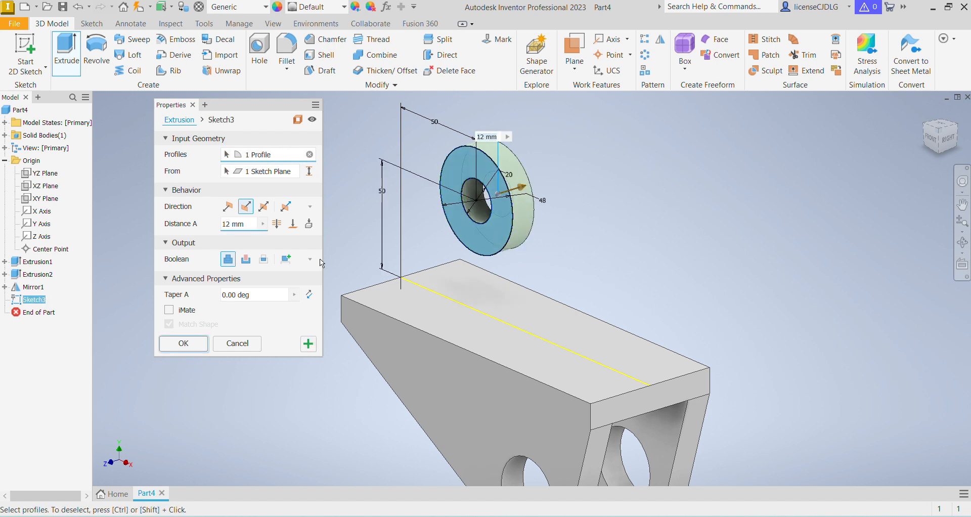
click(264, 207)
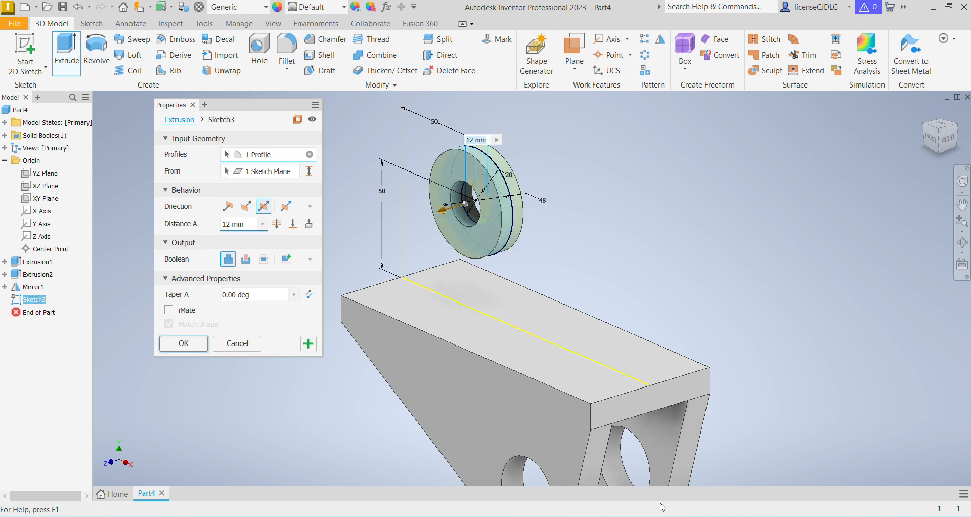
click(682, 516)
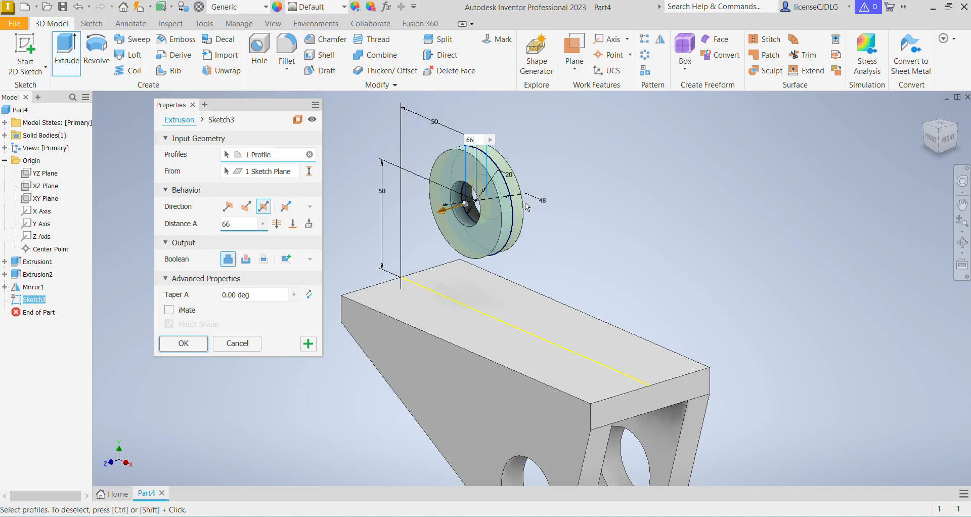
key(Return)
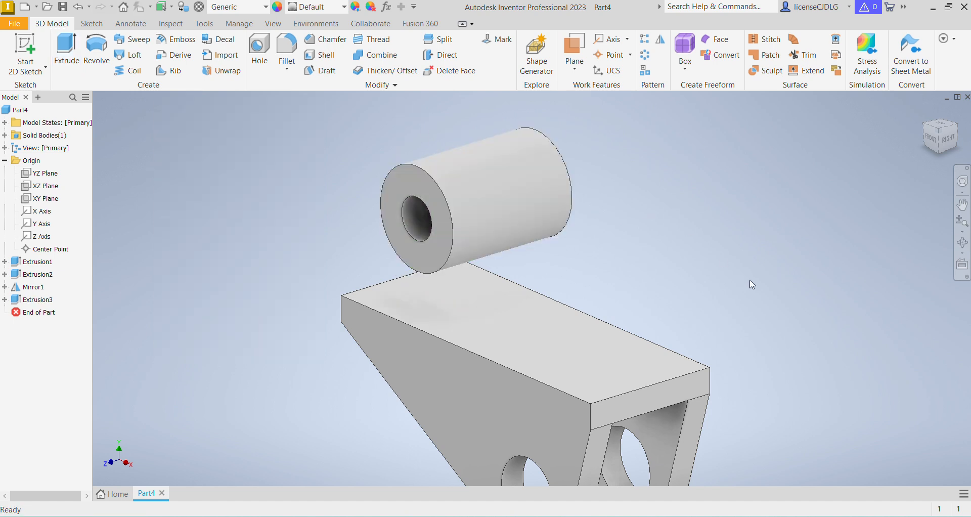
- Check the rib spacing in the jk22.pdf drawing and create a work plane offset -19/2 mm from the XY plane
scroll(665, 320, down, 3)
scroll(629, 361, down, 2)
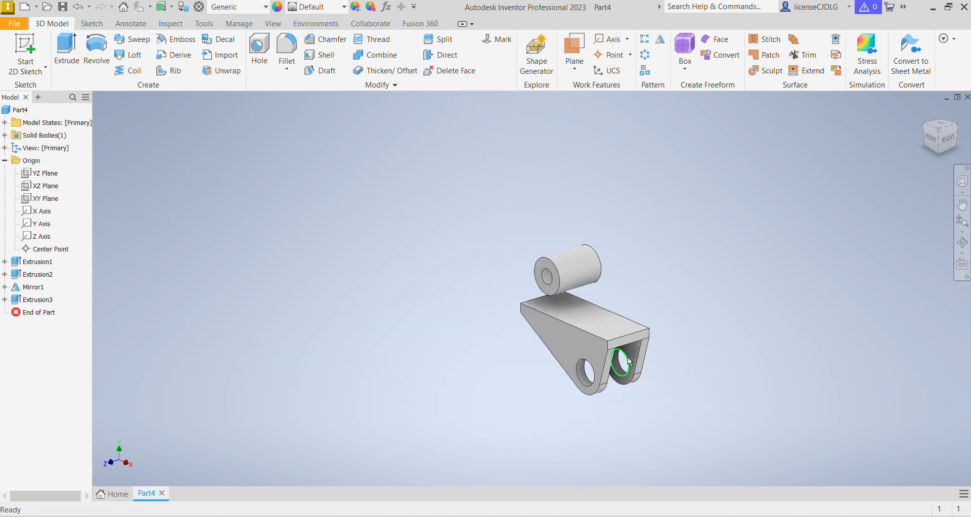
click(683, 516)
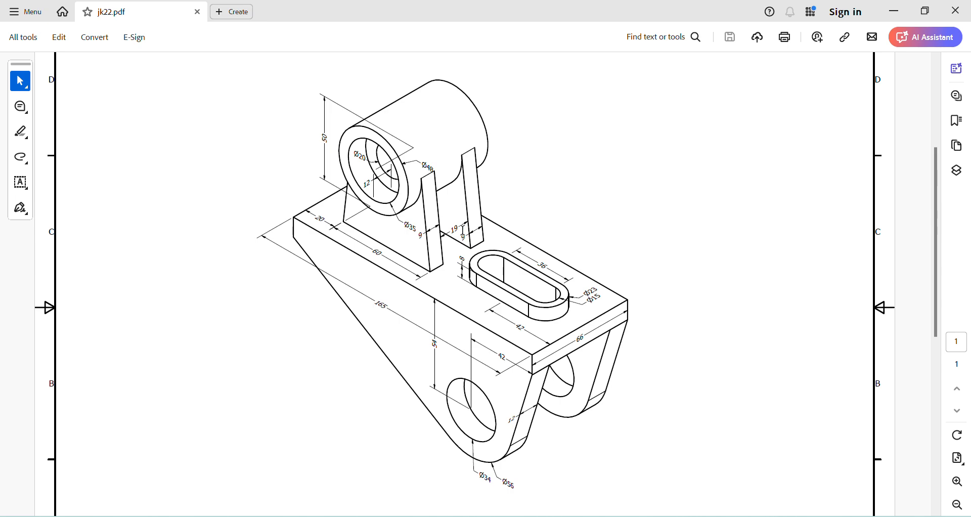
key(alt+Tab)
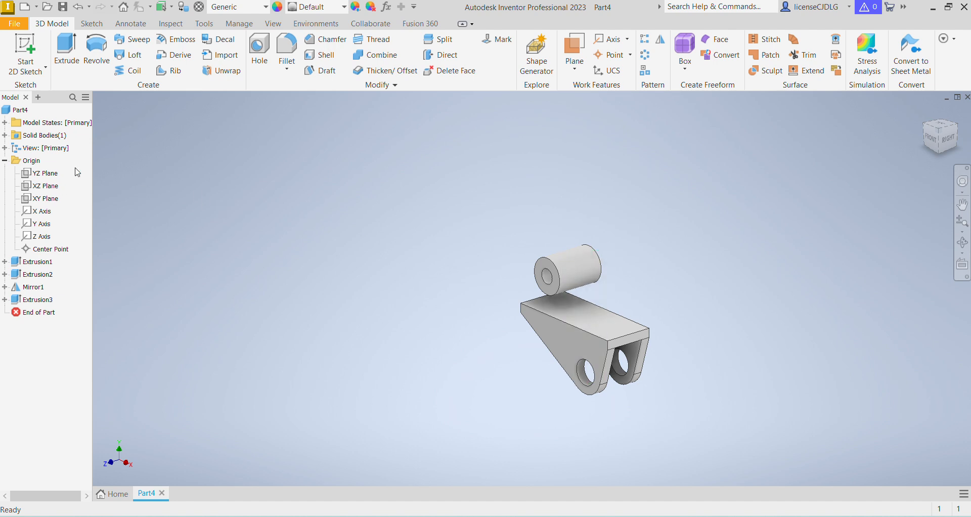
click(575, 50)
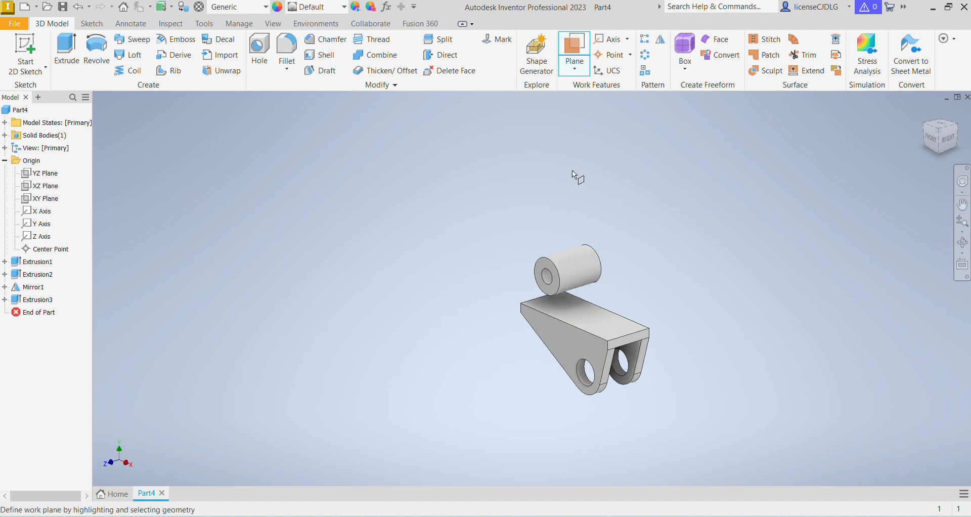
click(53, 200)
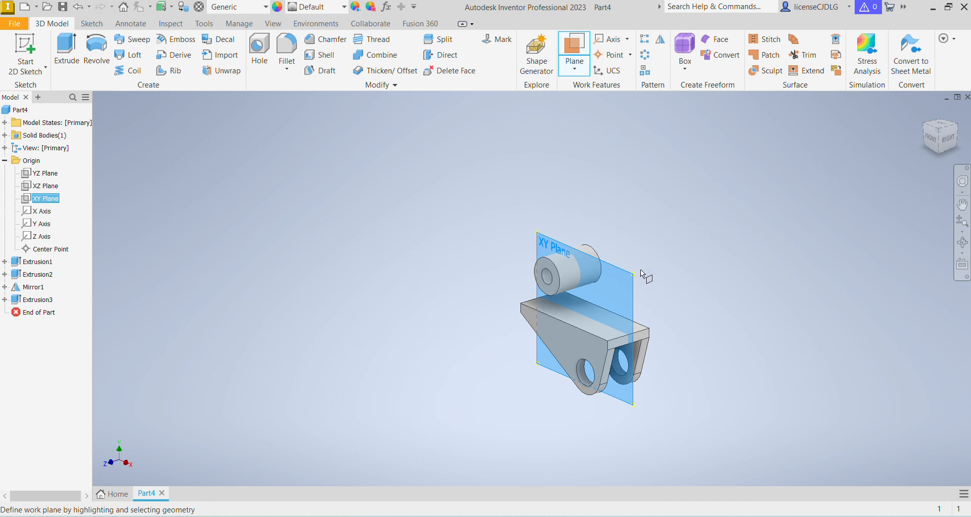
drag(634, 275, 652, 267)
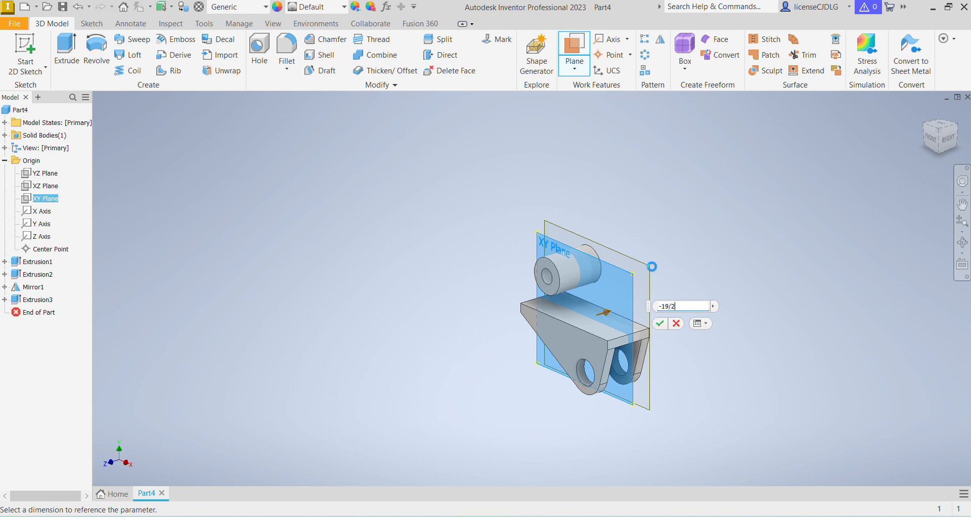
key(Return)
- Start a sketch on the new offset work plane and project the boss's ring face into it
scroll(668, 288, down, 3)
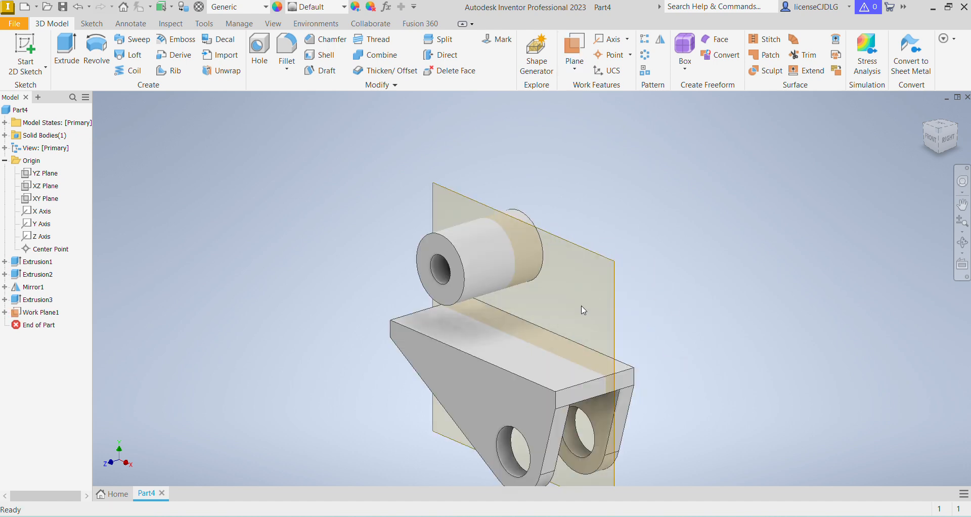
click(614, 279)
key(Page_Up)
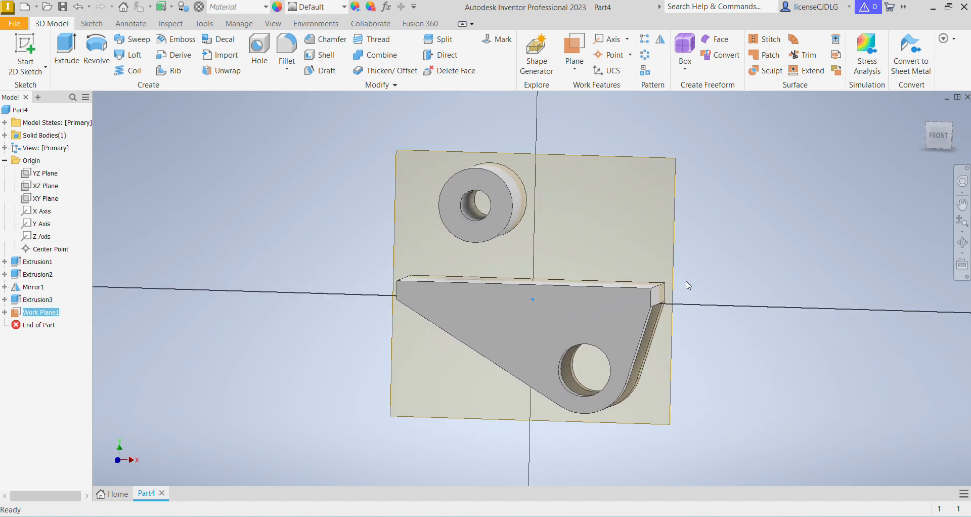
key(s)
key(p)
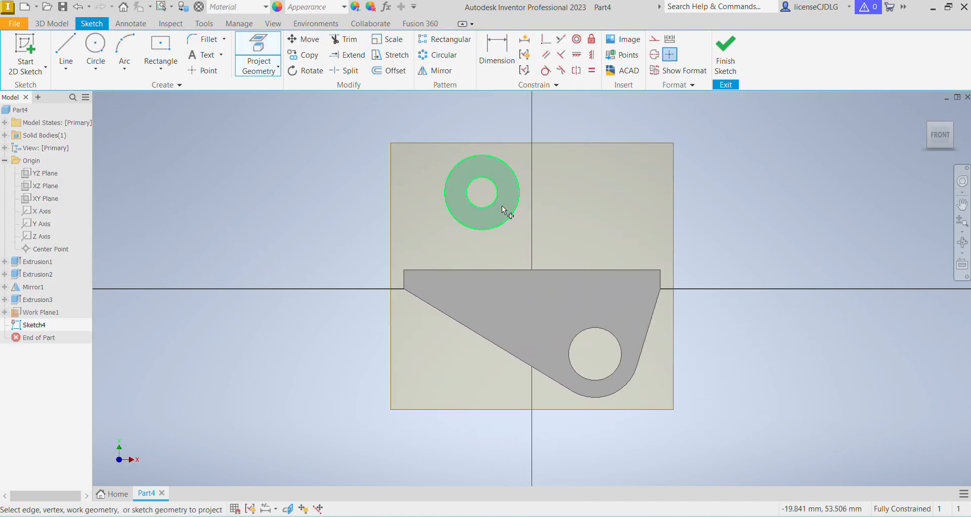
click(502, 215)
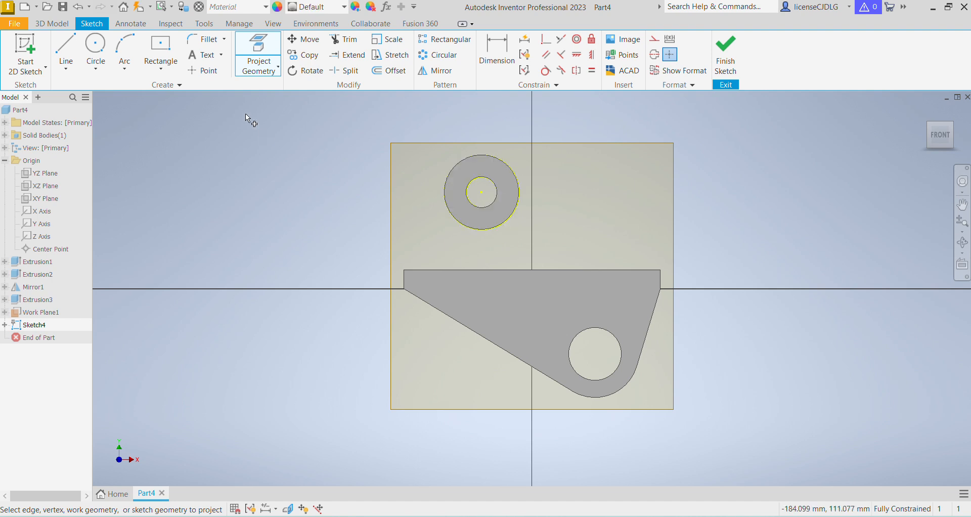
- Draw the rib outline with a slanted line from each side of the boss to the plate's top edge and a base line joining them
click(77, 46)
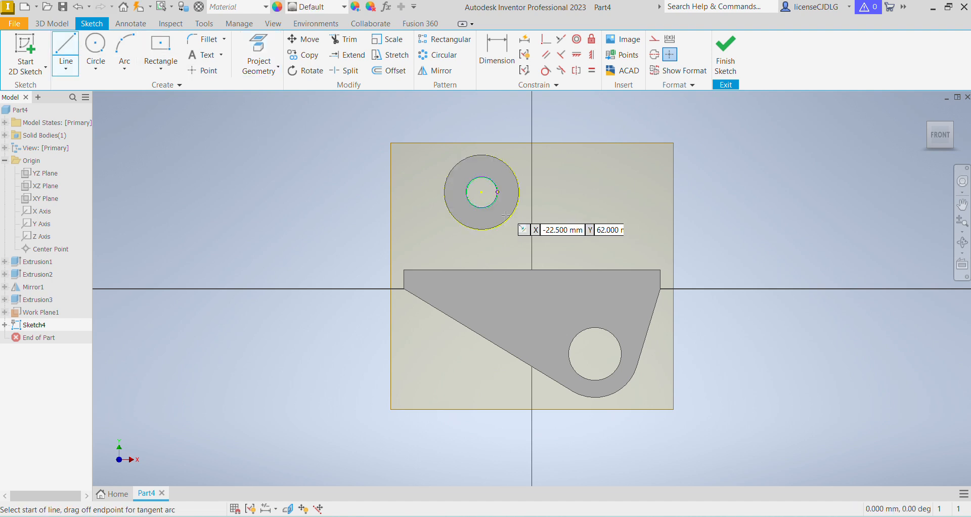
click(443, 193)
click(431, 270)
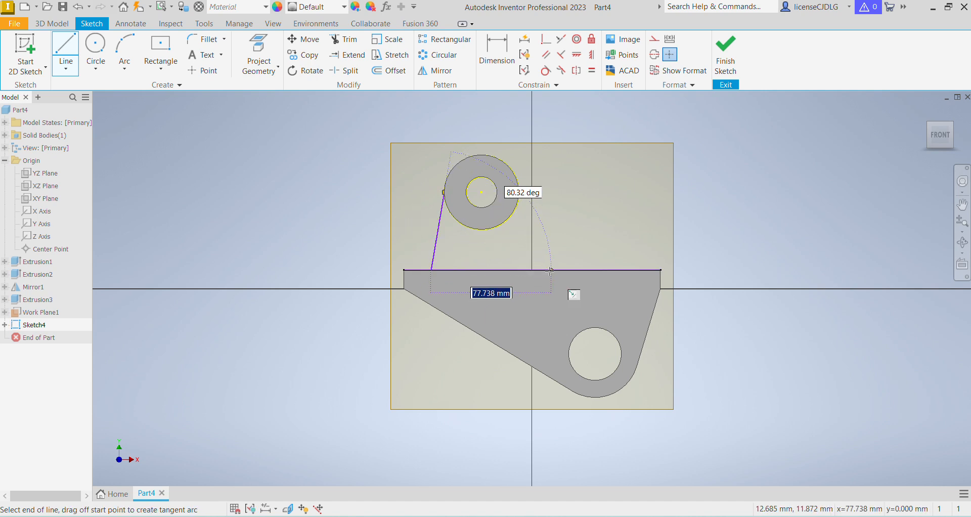
double_click(528, 270)
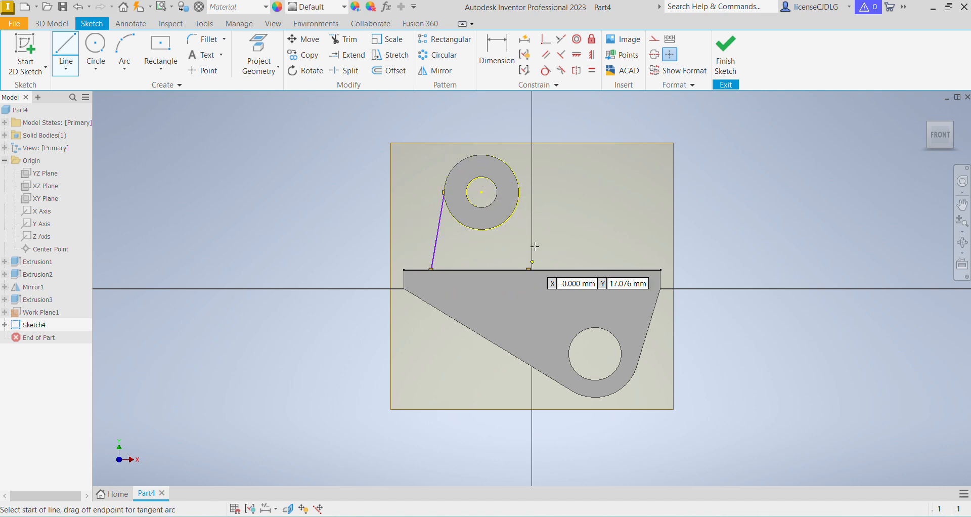
click(520, 192)
double_click(528, 269)
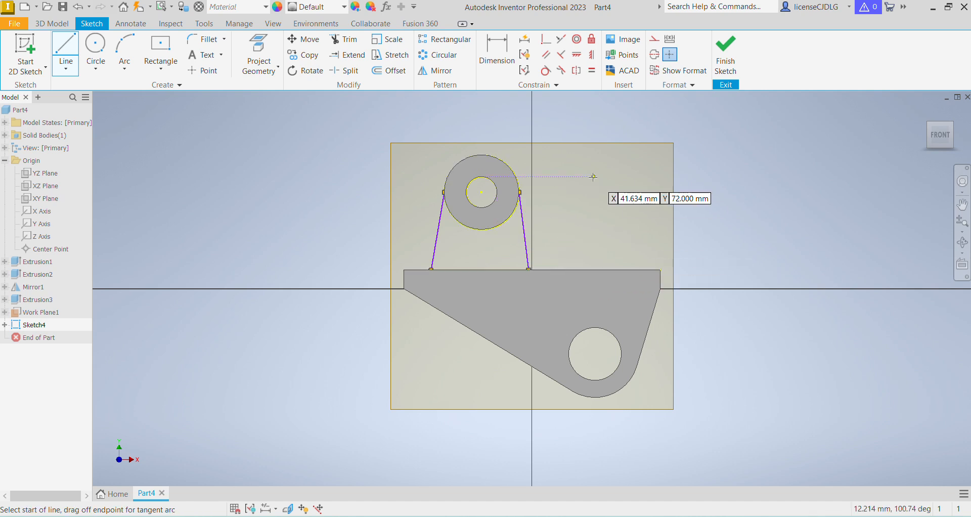
- Dimension the width between the lower ends of the two slanted rib lines as 60 mm
click(497, 50)
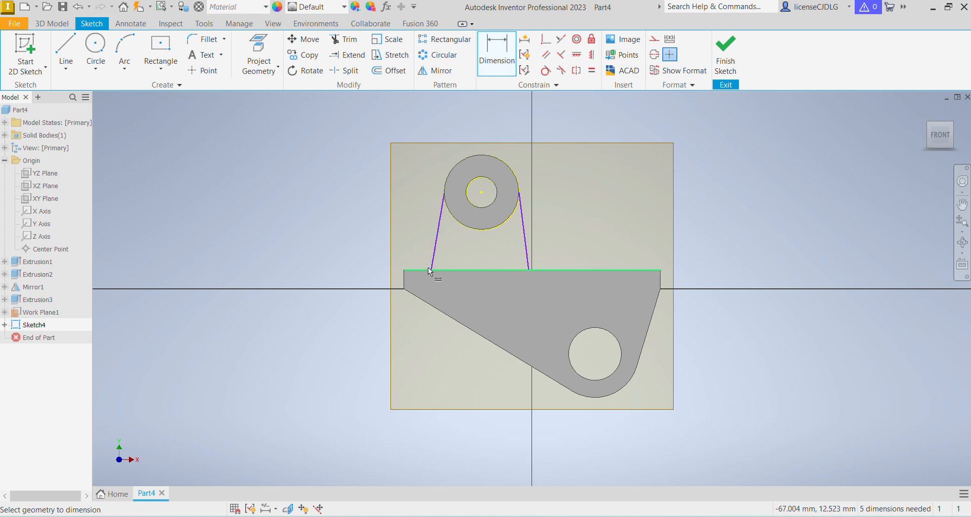
scroll(462, 256, up, 2)
scroll(496, 257, down, 2)
shift+middle_drag(497, 258, 496, 266)
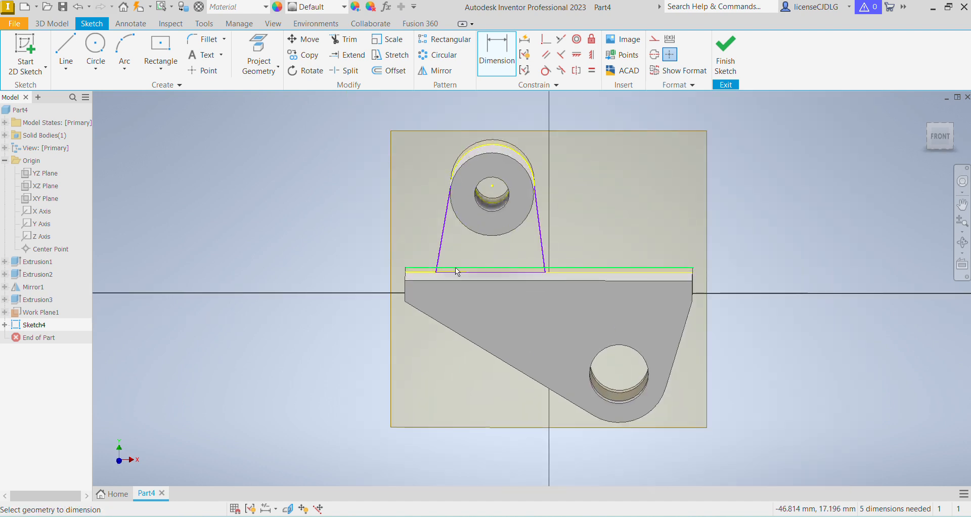
click(436, 273)
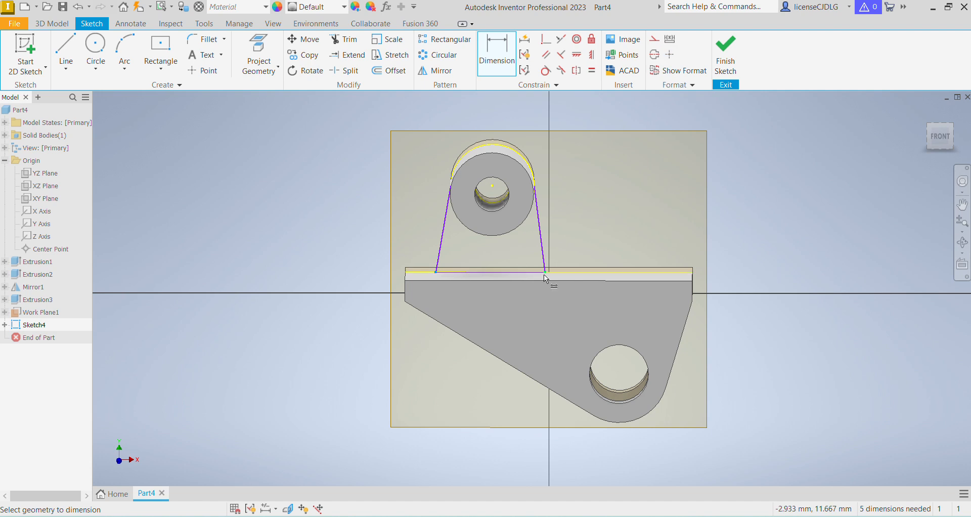
click(545, 273)
click(503, 259)
text(60)
key(Return)
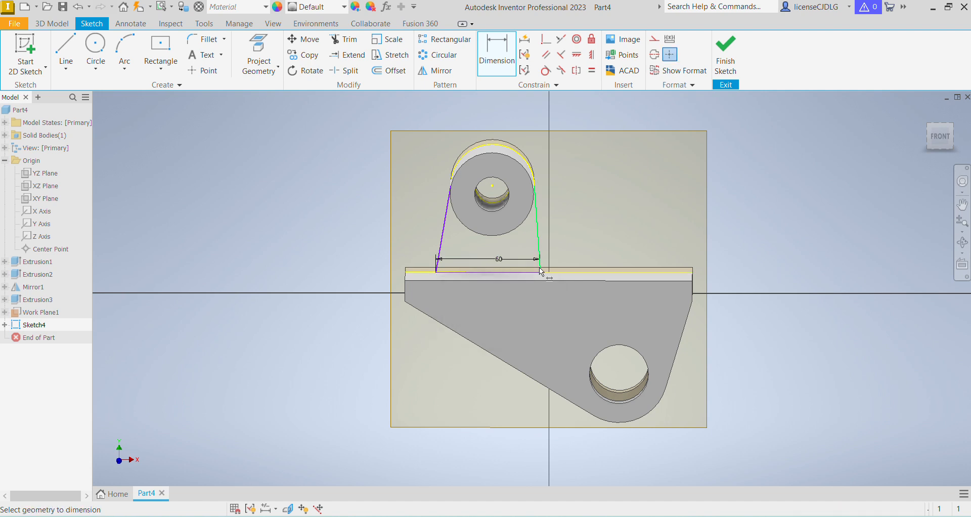
- Dimension the horizontal distance from the boss centre to the left rib line's lower end as 30 mm
scroll(488, 184, up, 3)
click(516, 189)
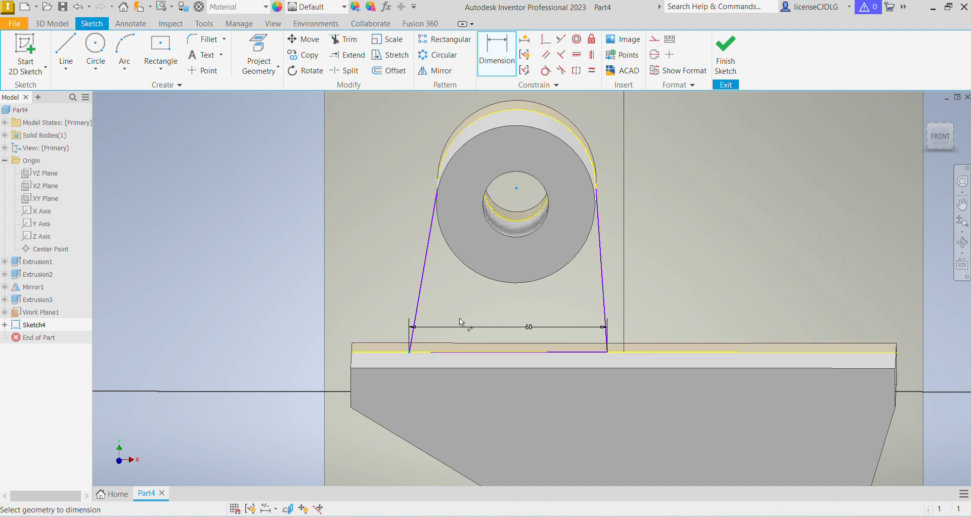
click(473, 361)
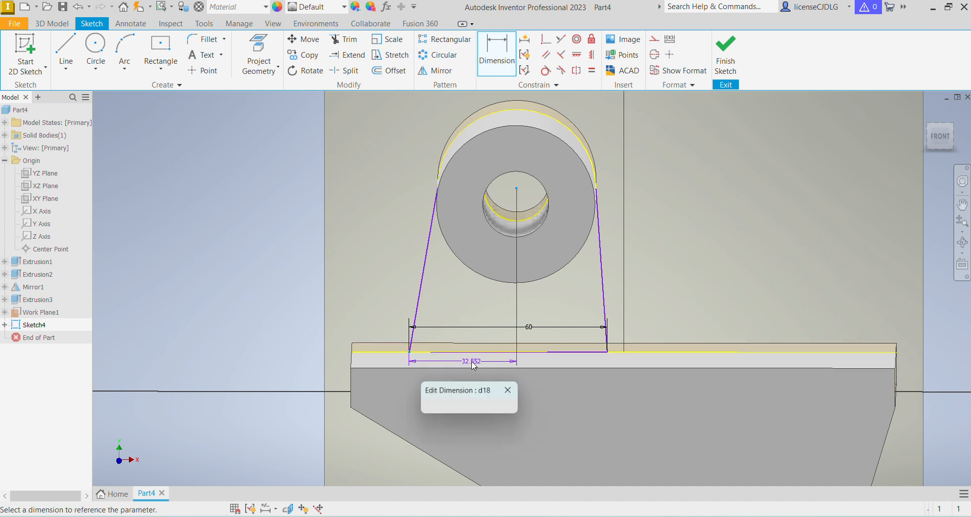
text(30)
key(Return)
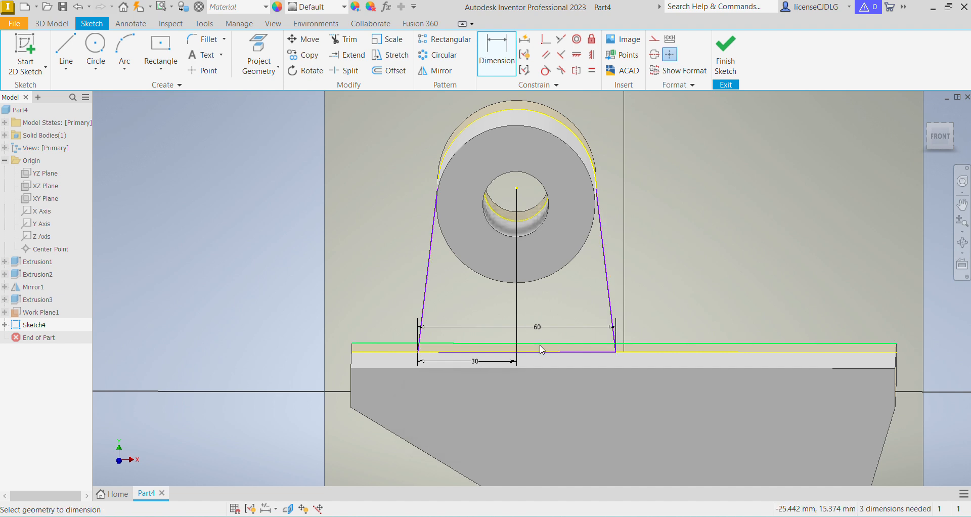
- Make both slanted rib lines tangent to the boss's outer circle
click(545, 71)
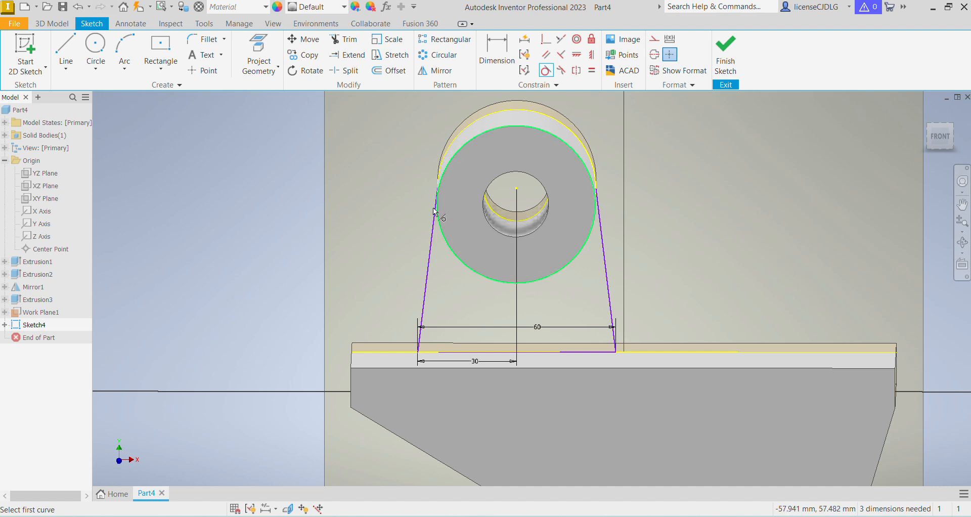
click(434, 220)
click(443, 229)
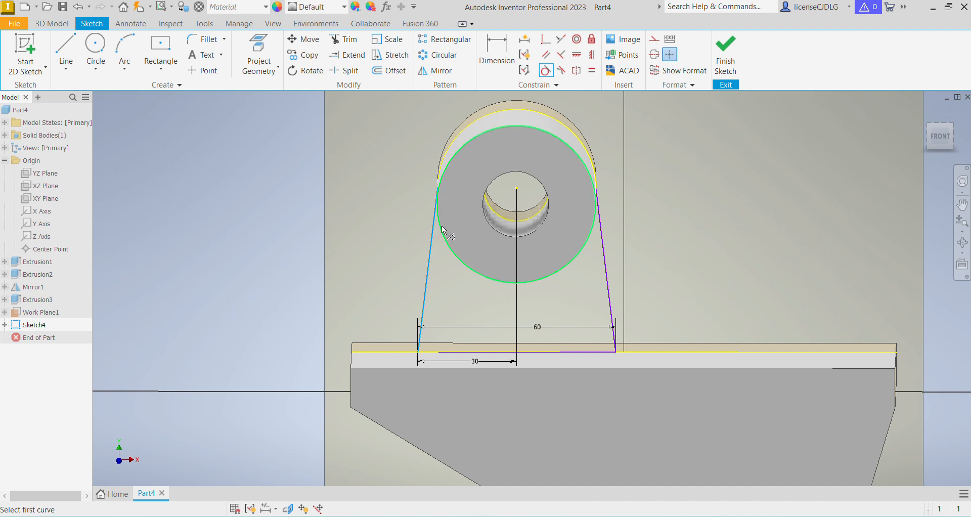
click(609, 273)
click(590, 232)
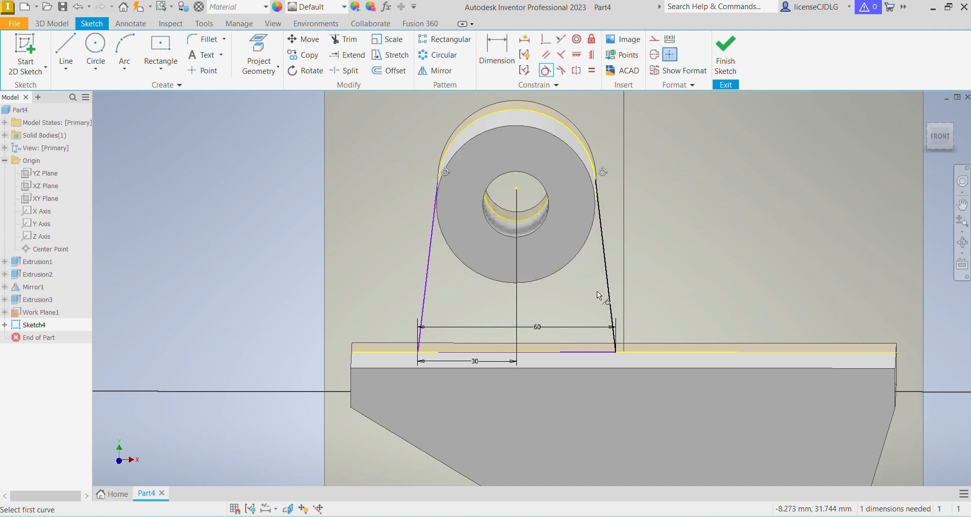
- Examine the left rib line in the front view, checking its tangency to the boss circle and its end points for the missing constraint
mouse_move(597, 295)
shift+middle_down()
mouse_move(609, 273)
mouse_move(579, 298)
shift+middle_up()
scroll(475, 353, up, 5)
scroll(473, 350, down, 4)
shift+middle_drag(473, 349, 461, 363)
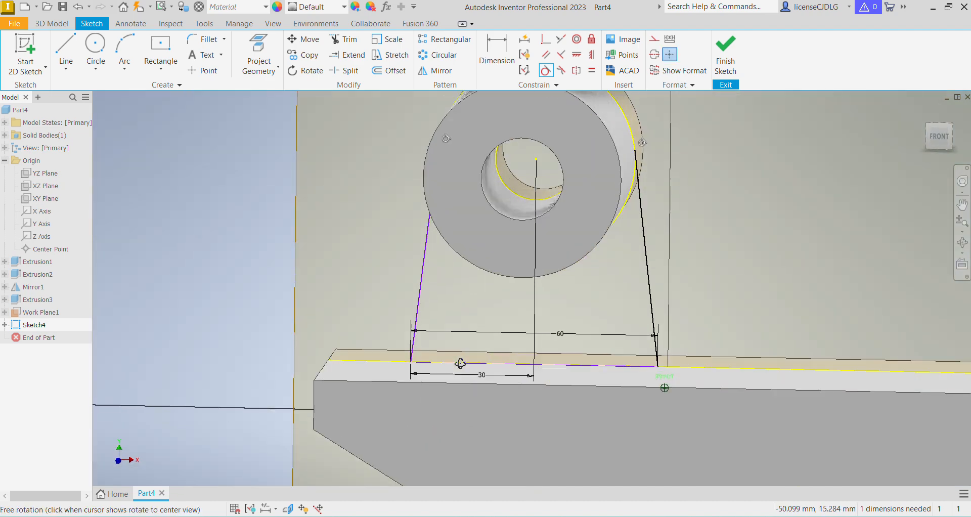
click(939, 136)
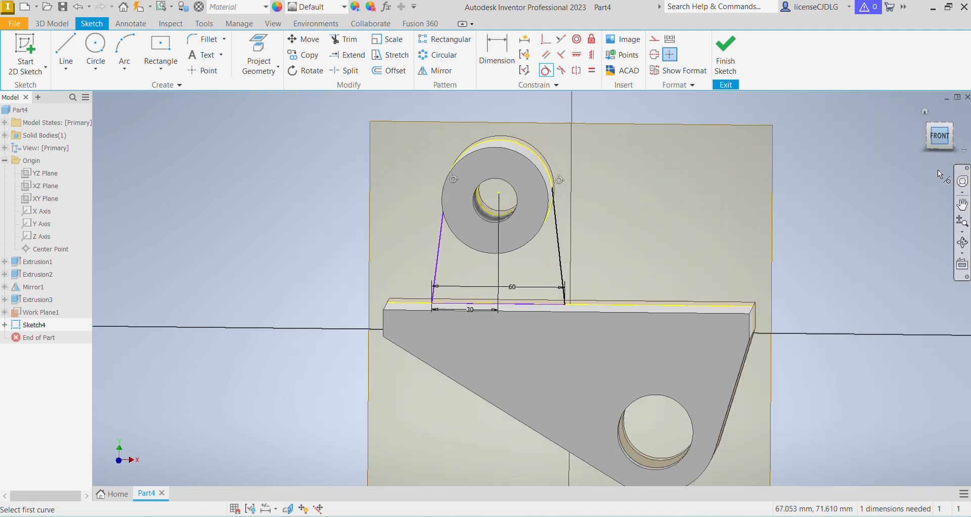
scroll(492, 296, up, 3)
scroll(429, 152, up, 1)
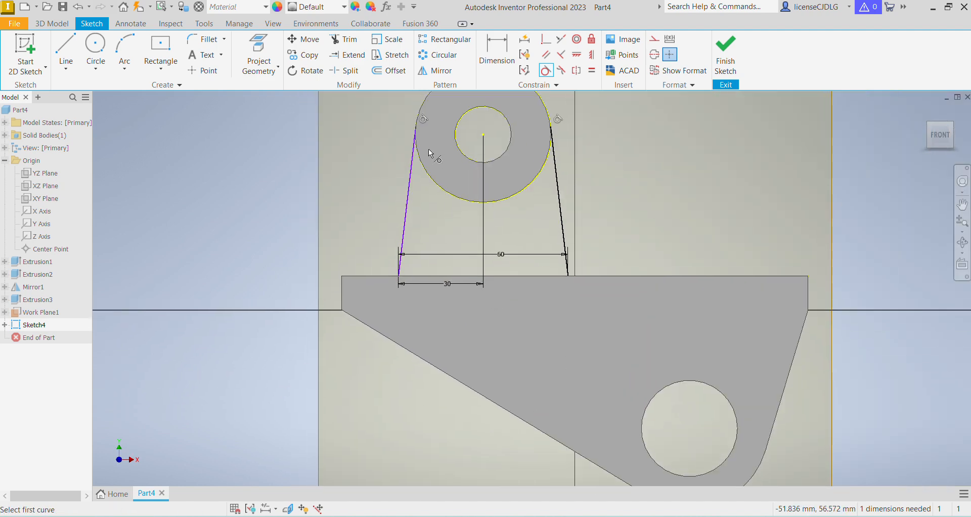
scroll(429, 152, up, 4)
click(401, 185)
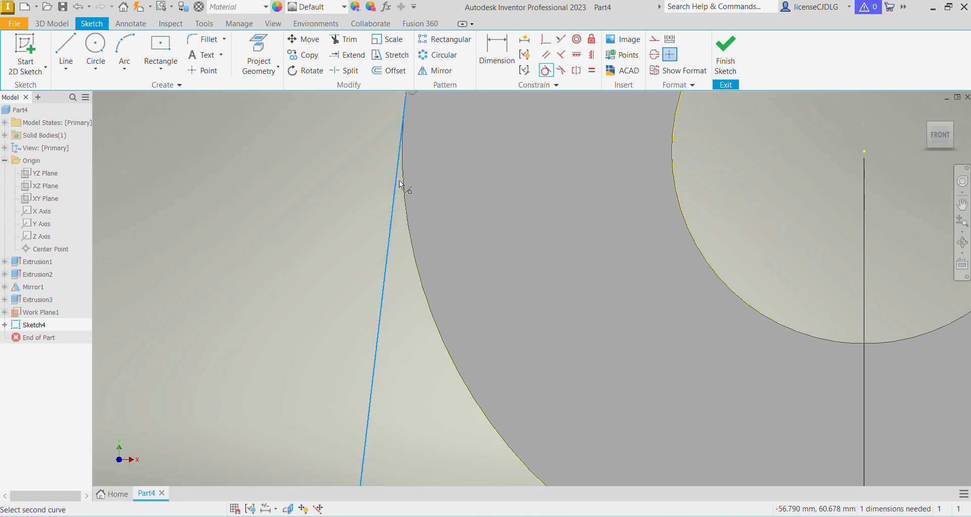
scroll(409, 184, down, 5)
key(Escape)
click(396, 277)
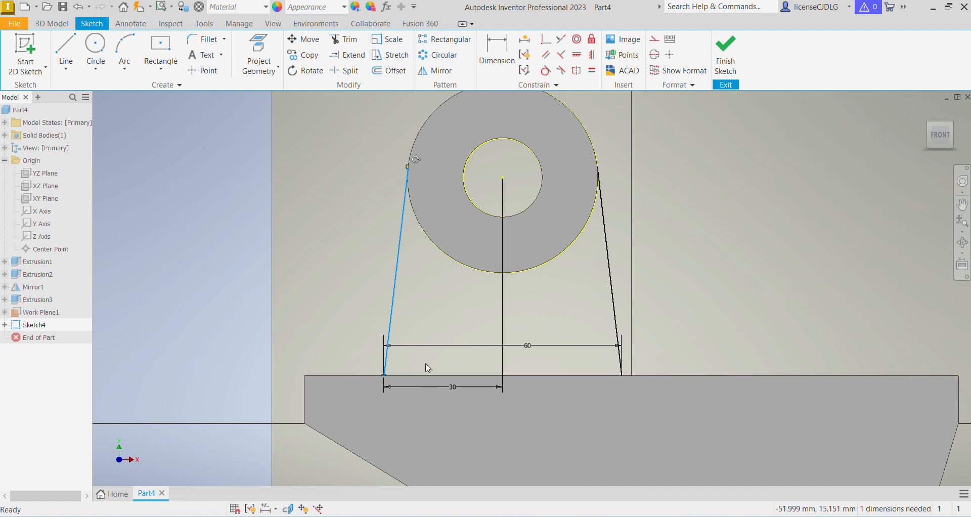
scroll(535, 372, up, 3)
scroll(548, 373, down, 5)
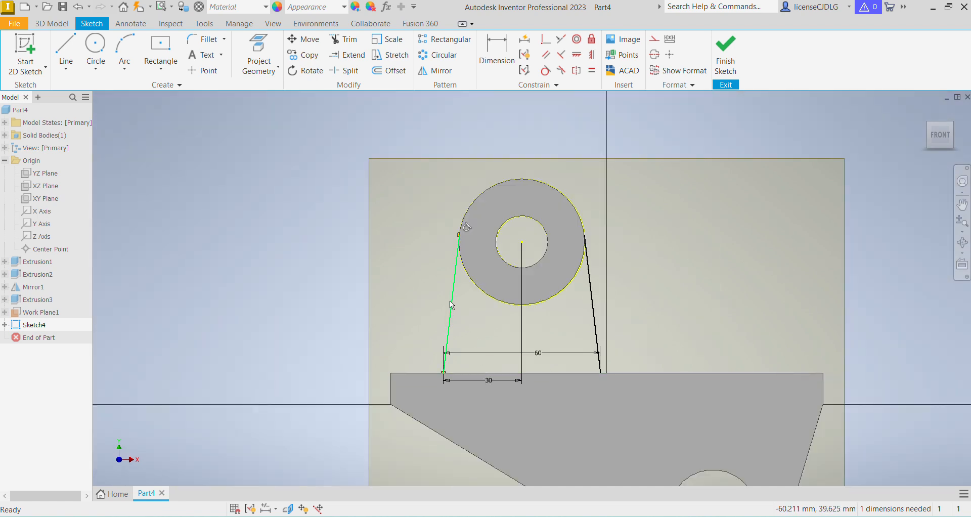
- Try to make the left slanted rib line tangent to the boss's outer circle again
click(545, 71)
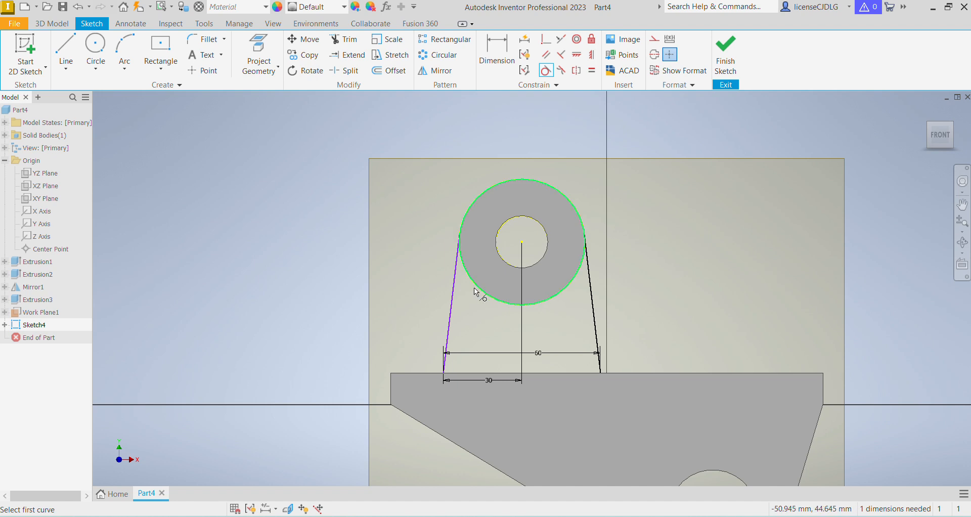
click(471, 279)
click(457, 292)
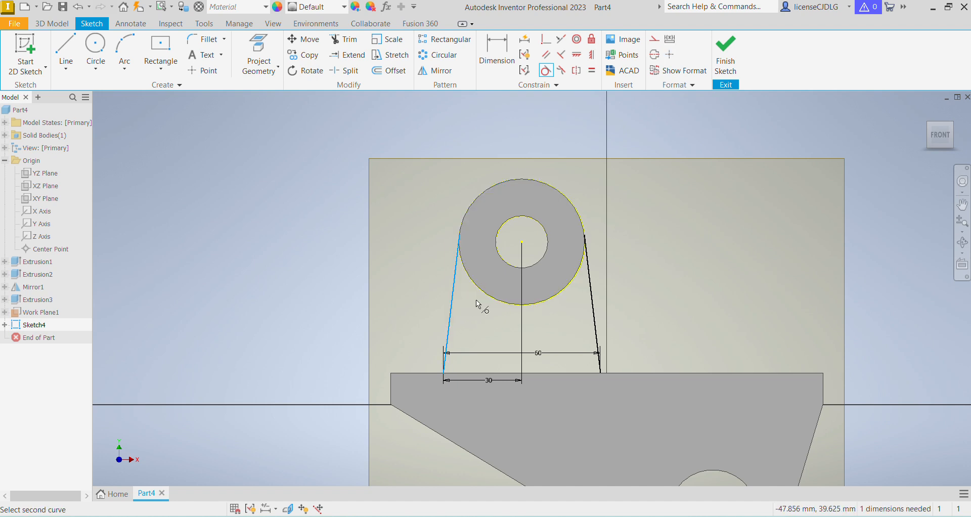
click(482, 288)
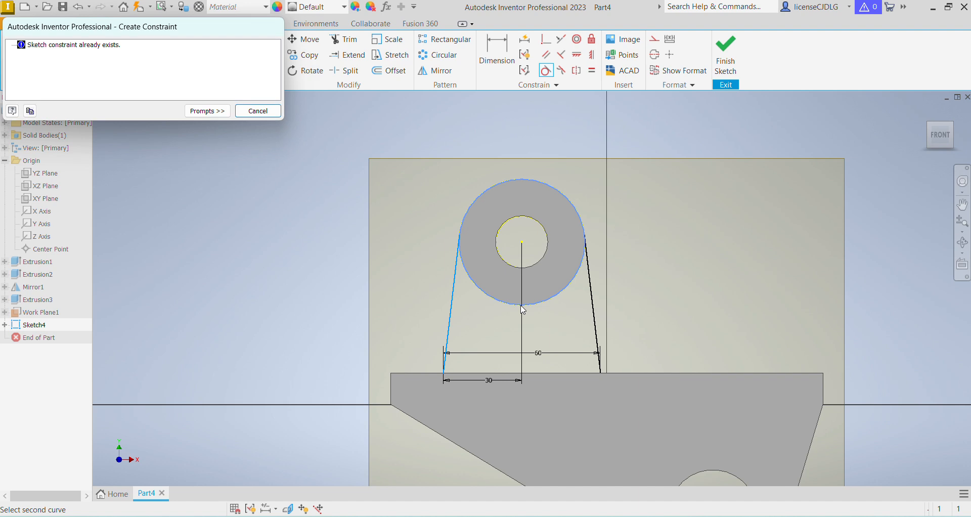
key(Escape)
key(Escape)
scroll(453, 293, down, 3)
click(450, 312)
scroll(447, 445, down, 3)
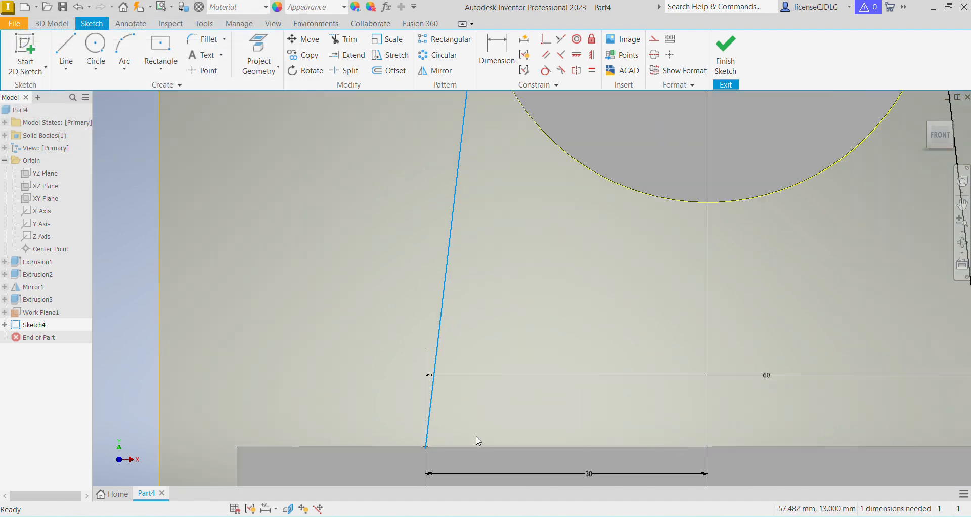
shift+middle_drag(491, 414, 458, 434)
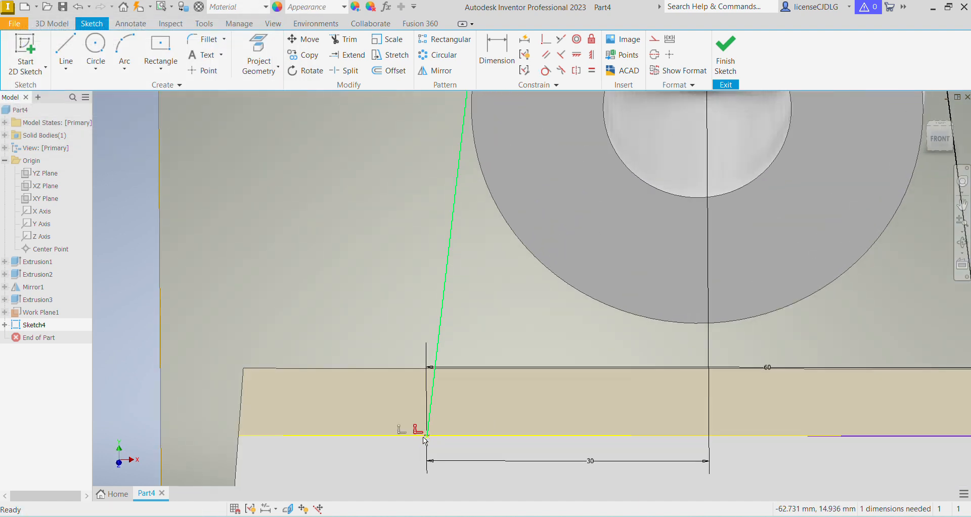
scroll(472, 430, up, 5)
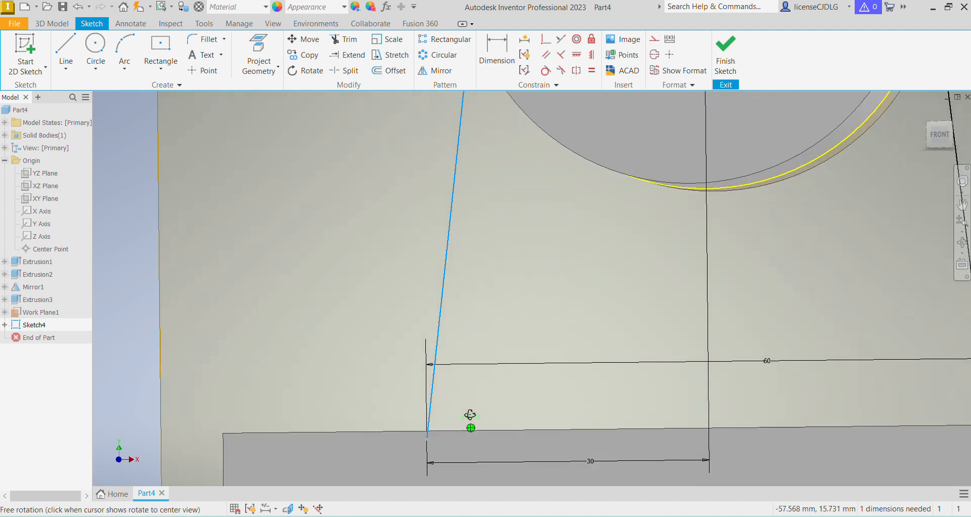
mouse_move(490, 392)
shift+middle_down()
mouse_move(521, 399)
mouse_move(482, 402)
shift+middle_up()
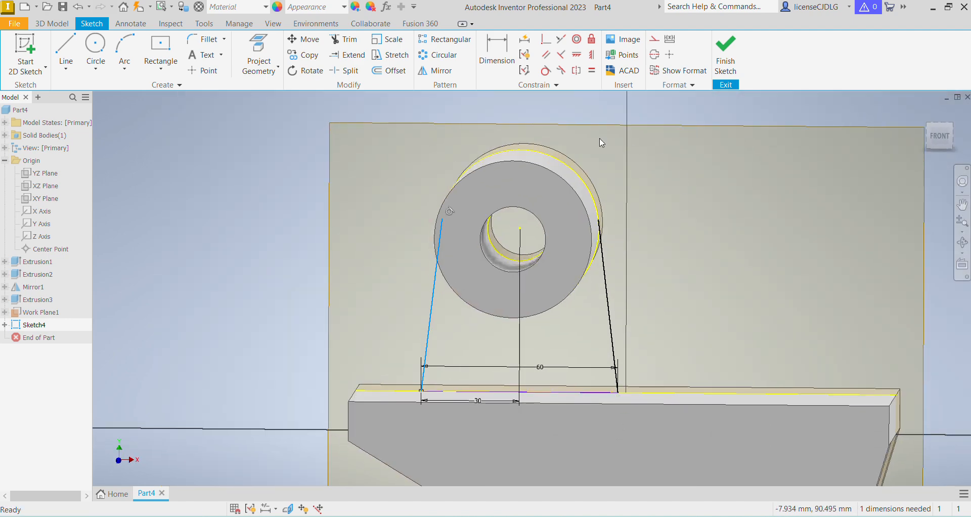
click(506, 58)
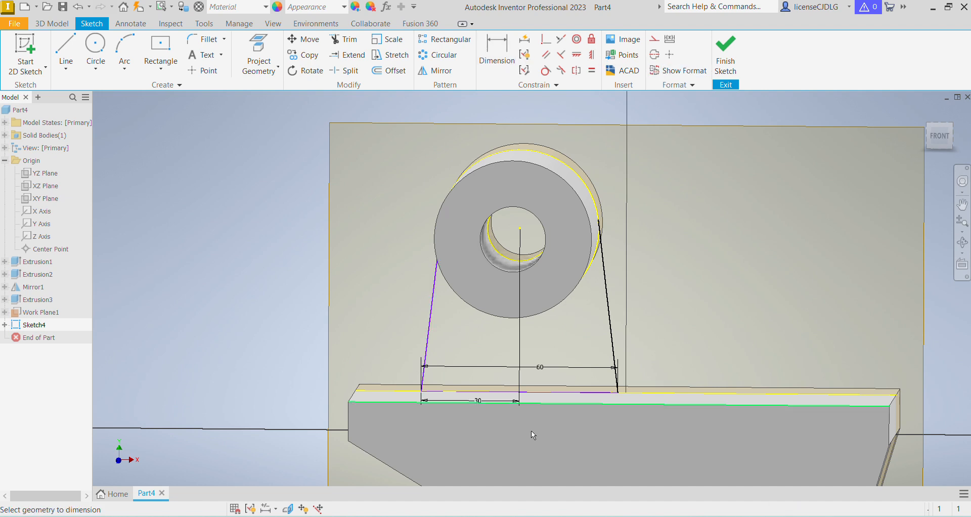
click(520, 393)
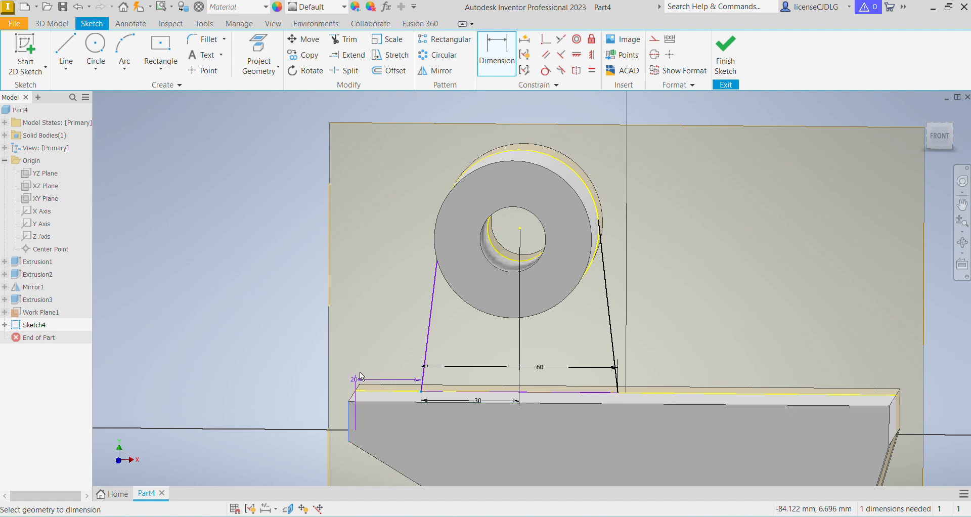
click(361, 377)
key(Escape)
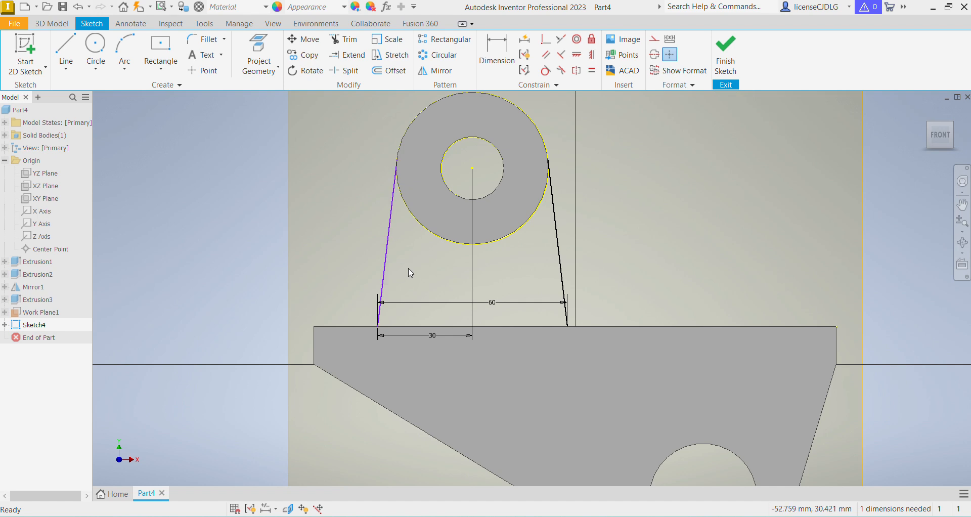
- Delete the left slanted rib line and redraw it from the boss's outer circle down to the base plate's upper edge
click(408, 268)
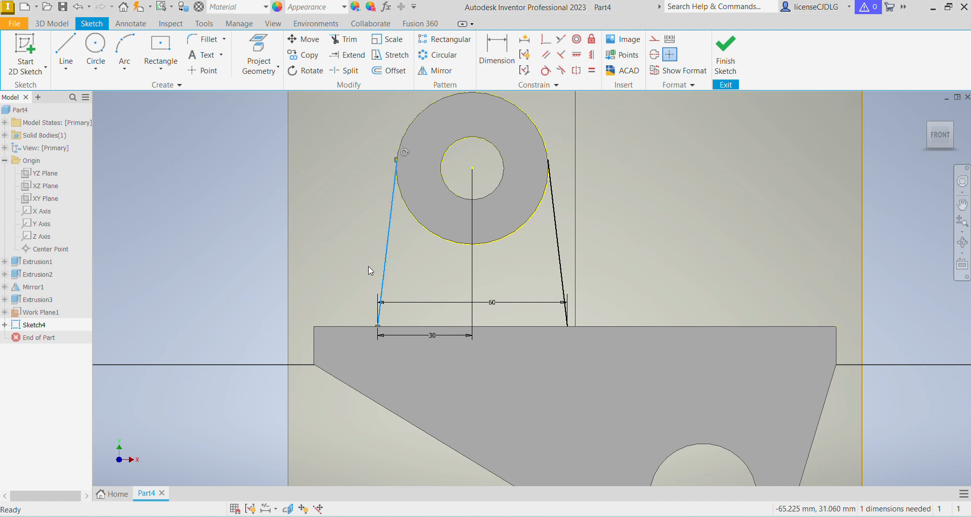
click(387, 266)
key(Delete)
click(61, 47)
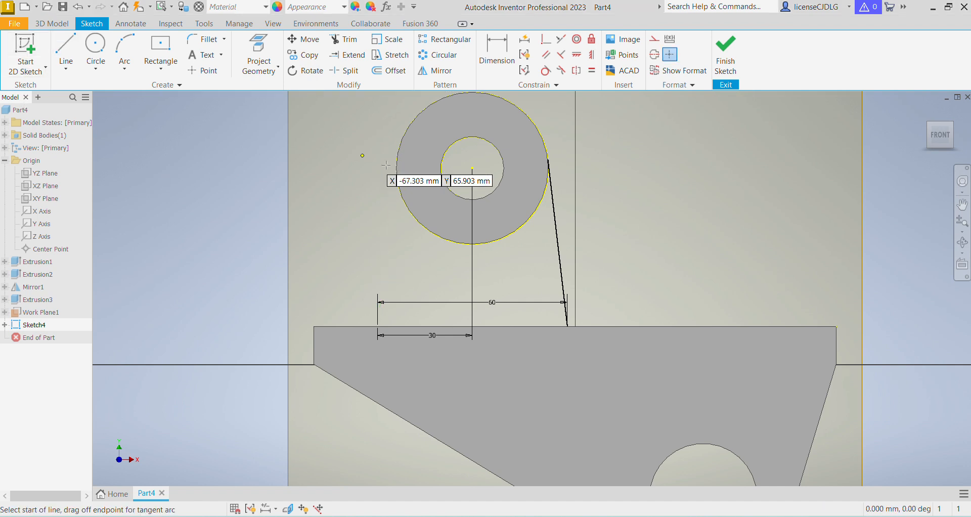
click(397, 168)
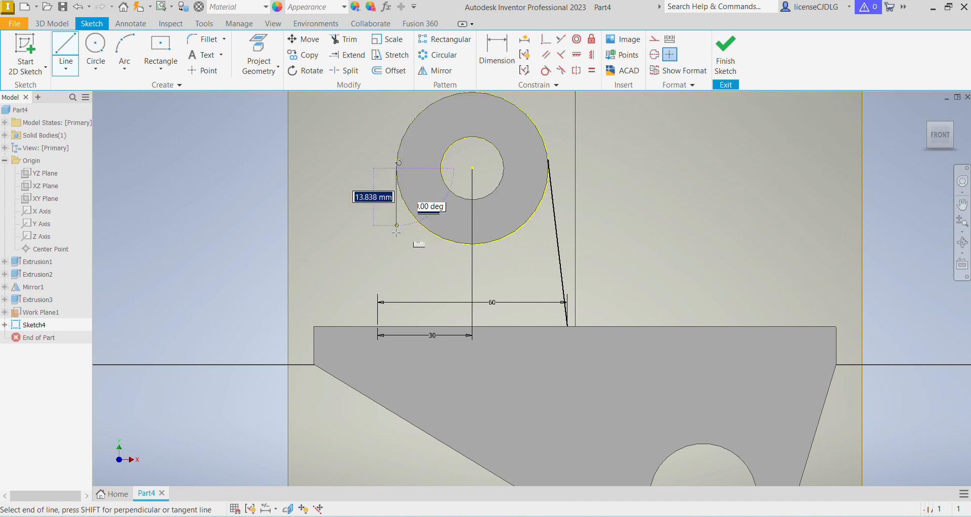
click(378, 326)
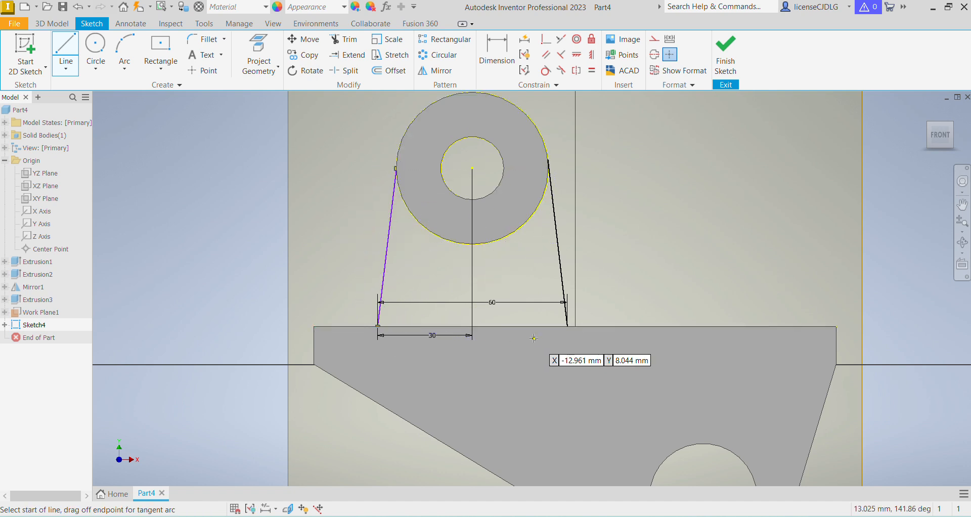
- Make the redrawn left rib line tangent to the boss's outer circle
click(545, 71)
click(435, 234)
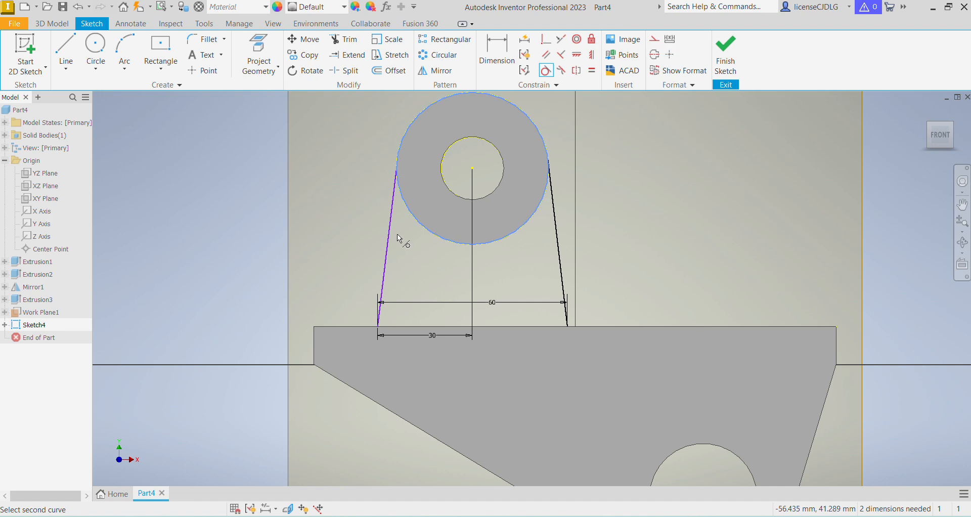
click(389, 235)
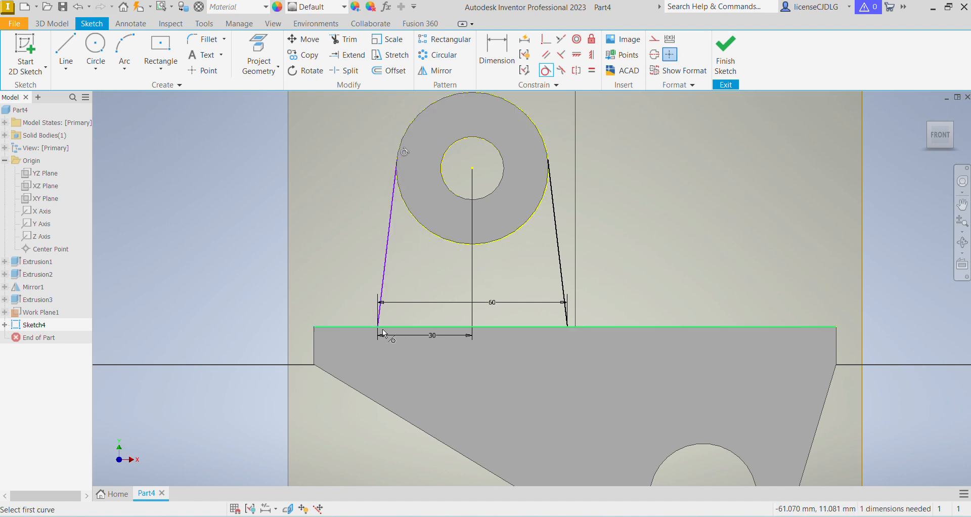
mouse_move(474, 342)
shift+middle_down()
mouse_move(411, 321)
mouse_move(453, 345)
shift+middle_up()
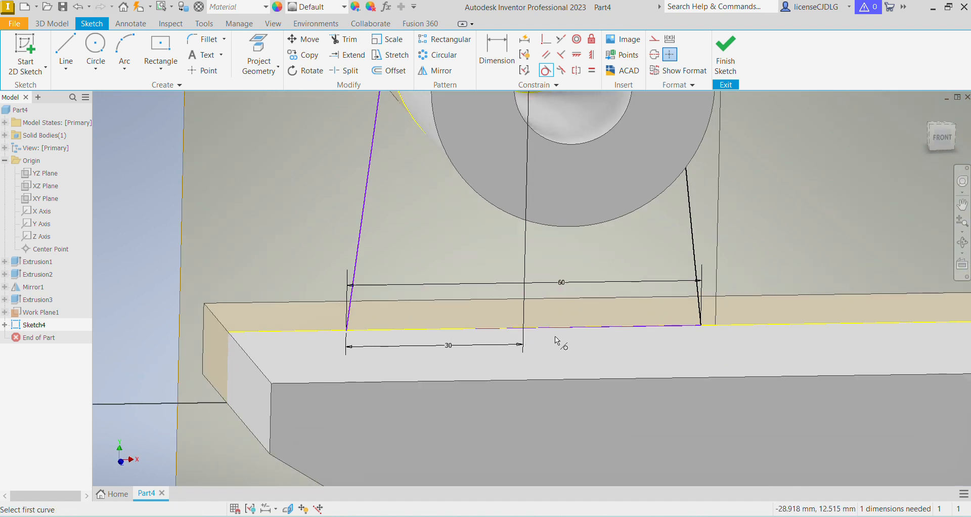
click(591, 330)
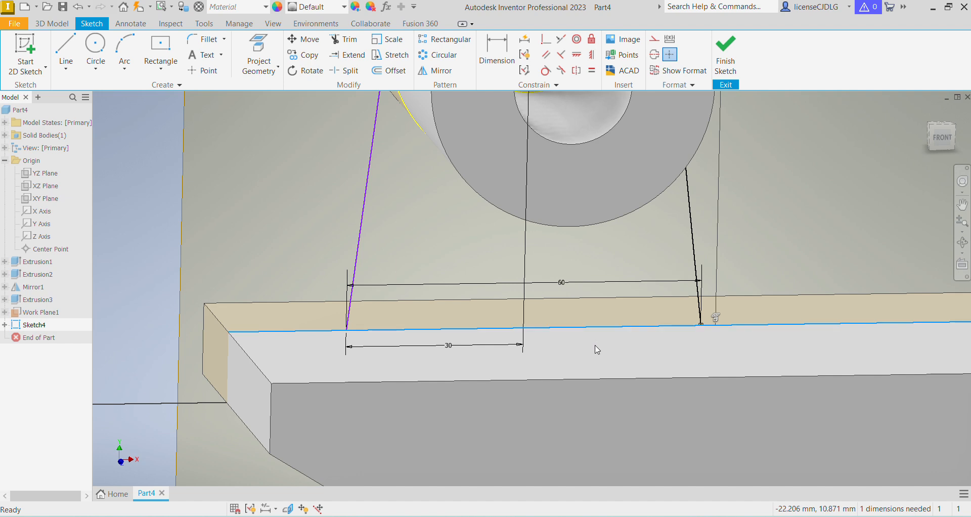
click(580, 59)
key(Escape)
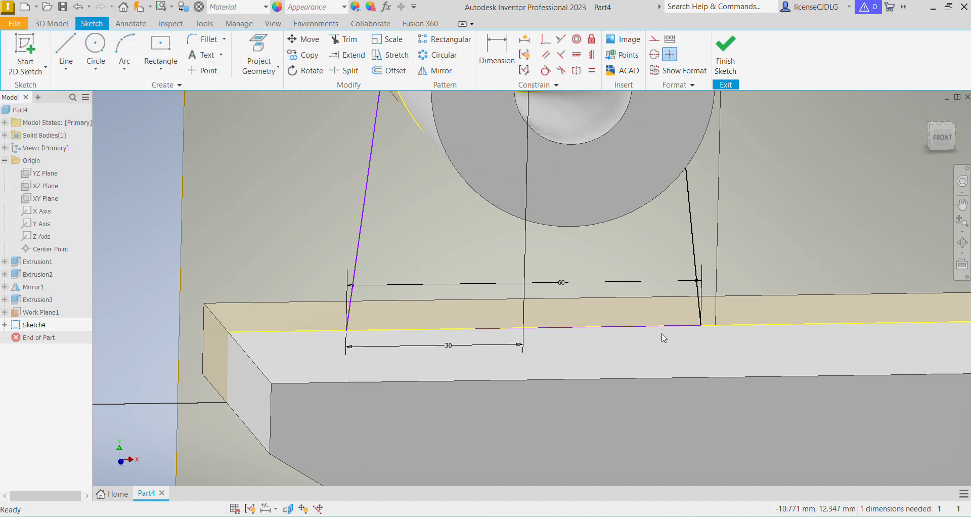
- Try to trim the closing line between the two rib lines' lower ends
shift+middle_drag(571, 353, 553, 353)
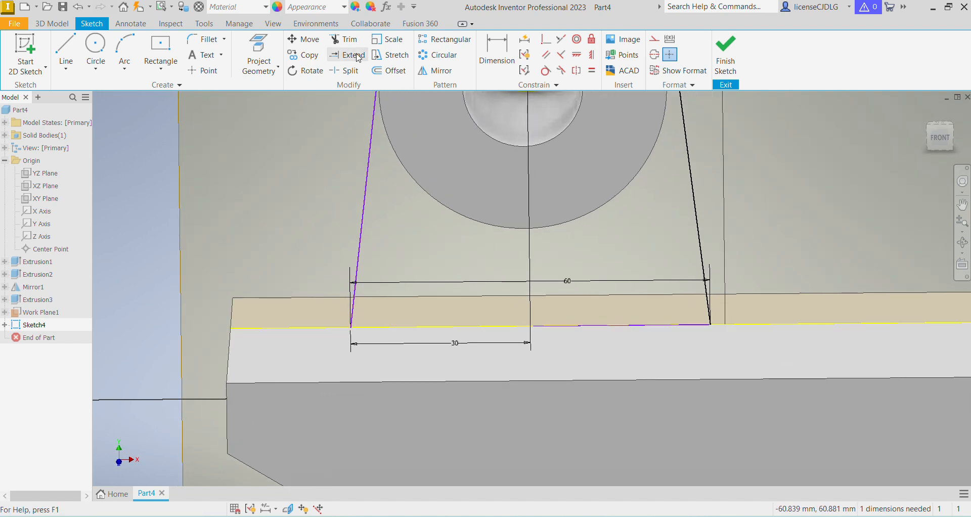
click(344, 39)
click(434, 329)
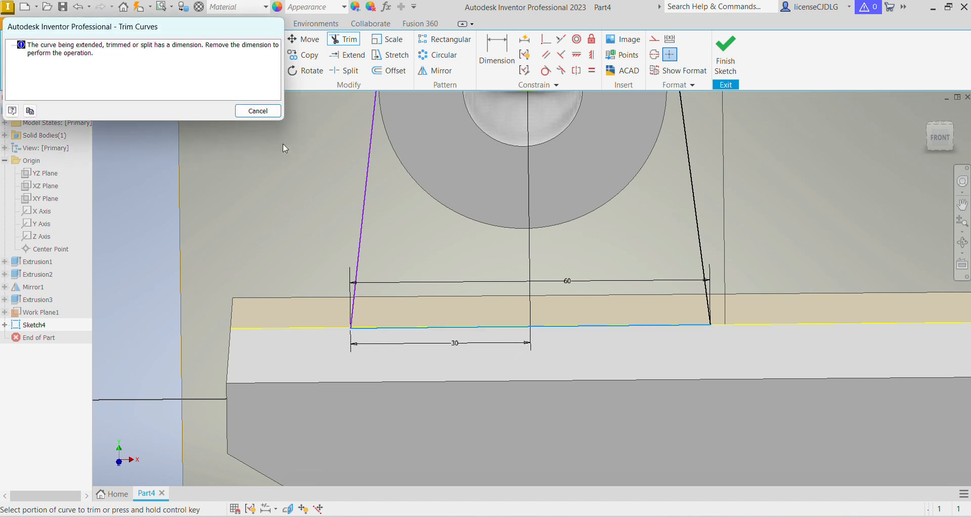
click(264, 113)
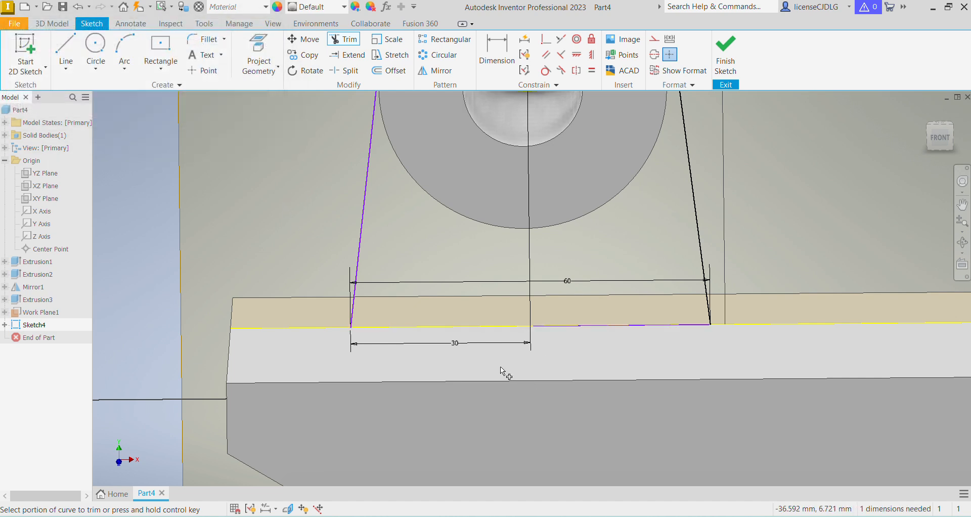
- Delete the 30 mm and 60 mm rib dimensions and trim away the closing line between the rib lines' lower ends
click(465, 350)
key(Delete)
click(523, 281)
key(Delete)
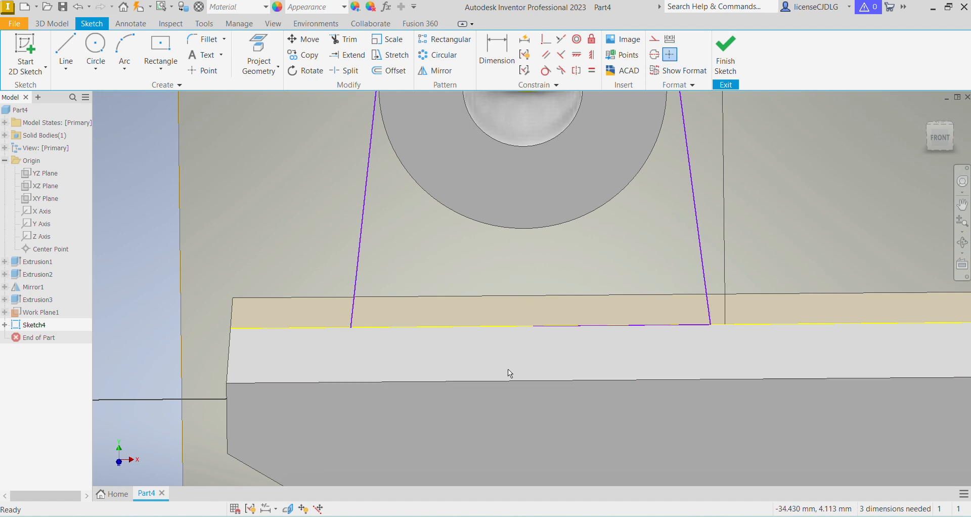
click(344, 39)
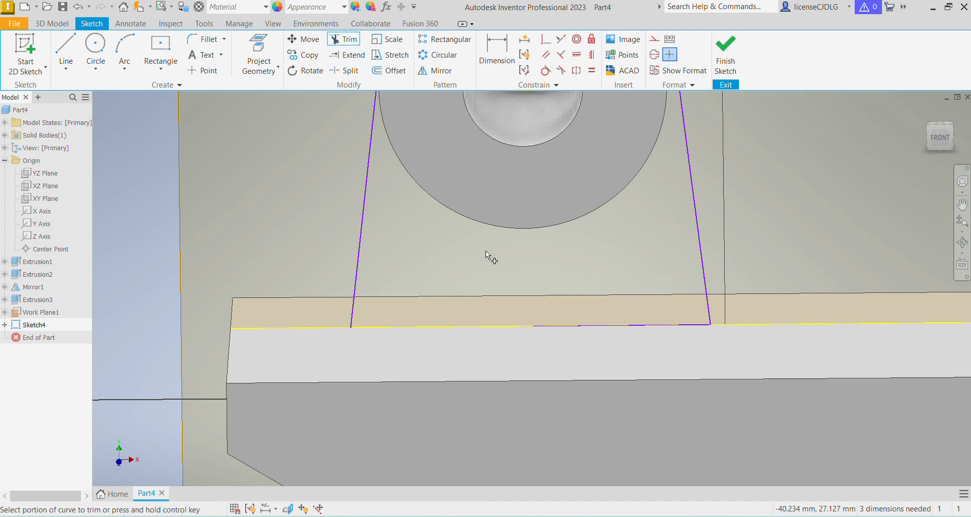
click(526, 328)
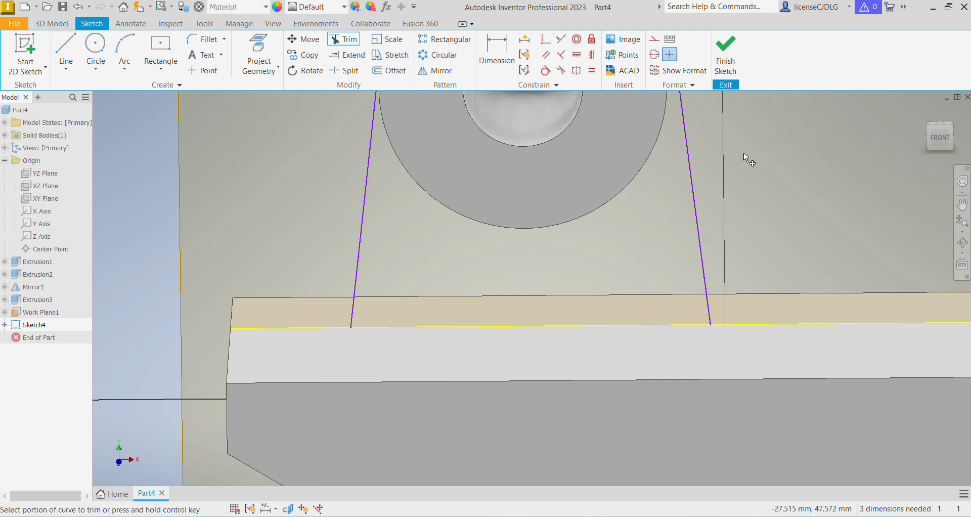
- In the front view, redraw the closing line from the left rib line's lower end to the right rib line's lower end
click(944, 146)
scroll(560, 277, up, 3)
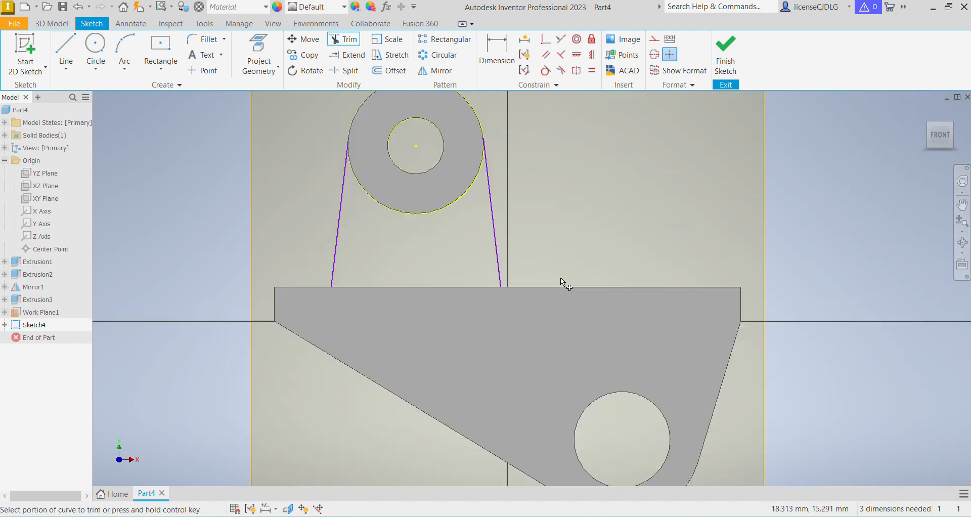
click(66, 50)
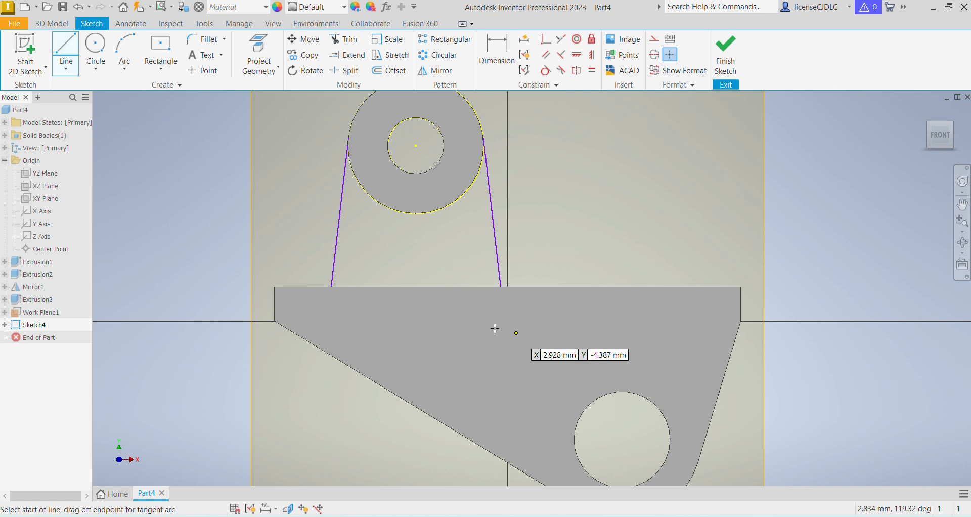
click(331, 287)
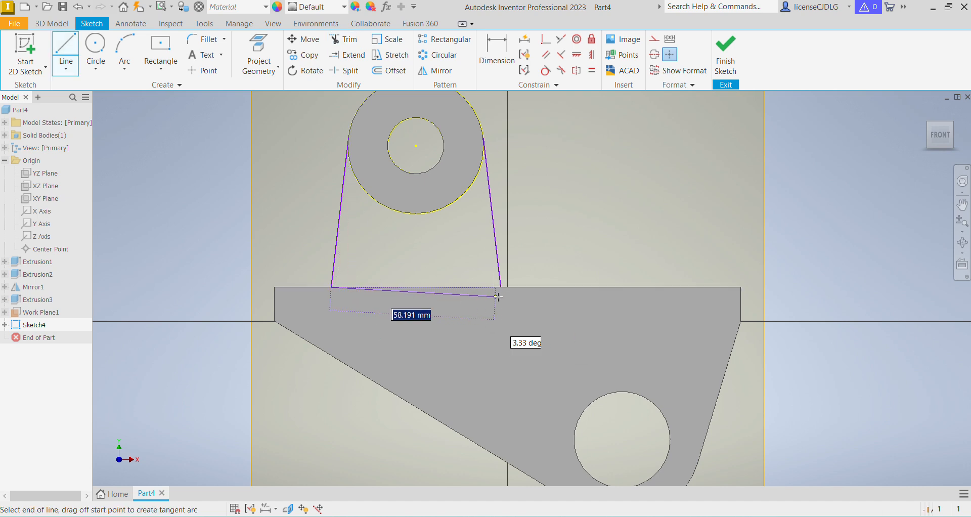
click(500, 287)
key(Escape)
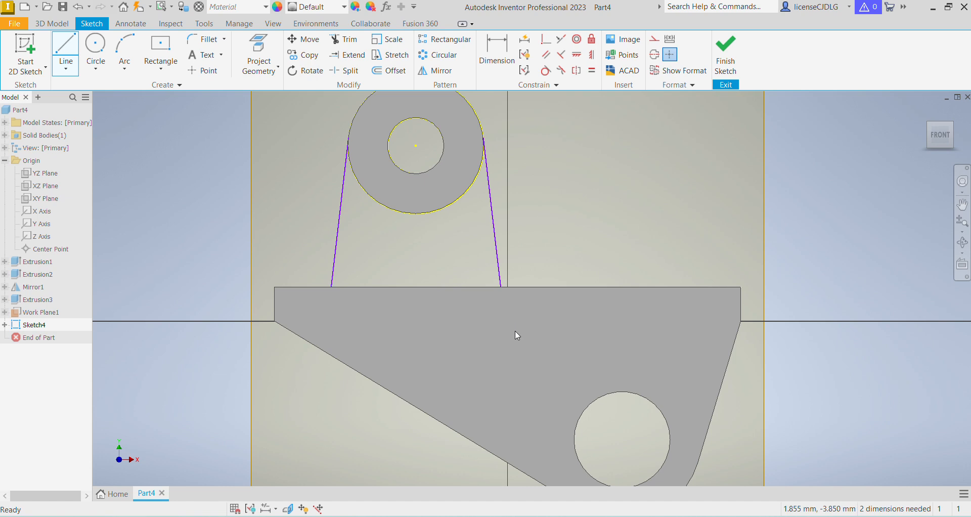
- Try to add a tangent constraint between the left rib line and the boss's outer circle once more
middle_drag(510, 303, 536, 293)
scroll(537, 297, up, 3)
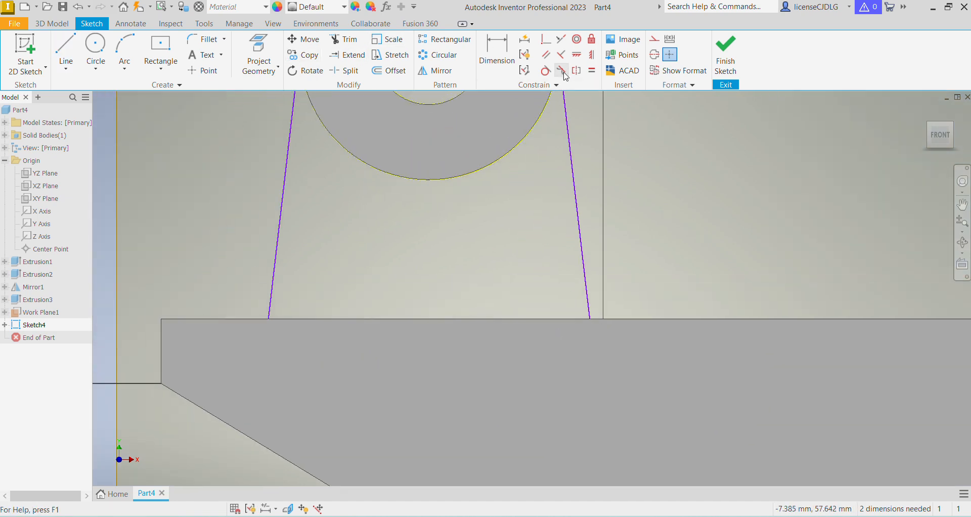
click(544, 71)
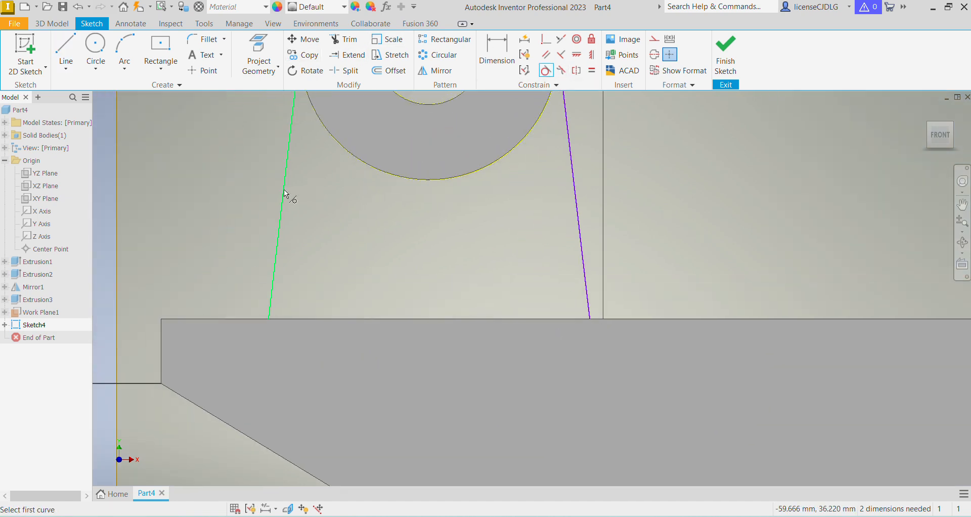
click(355, 161)
key(Escape)
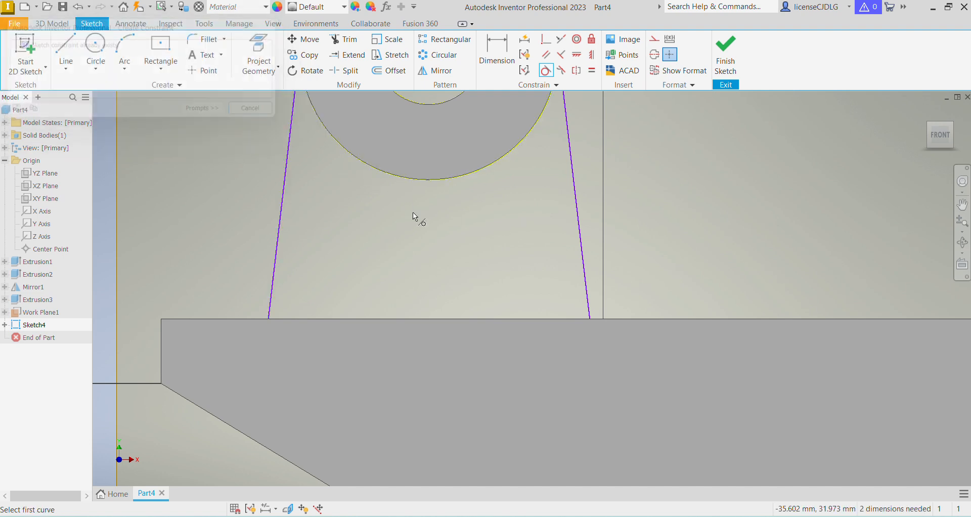
- Dimension the horizontal distance between the two rib lines' lower ends and set it to 60 mm
scroll(438, 234, down, 3)
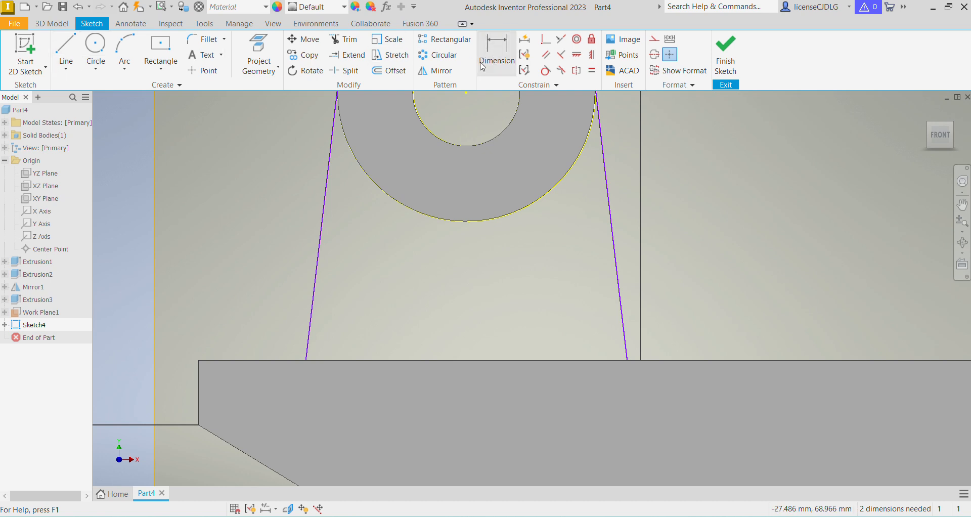
click(495, 56)
shift+middle_drag(404, 347, 396, 375)
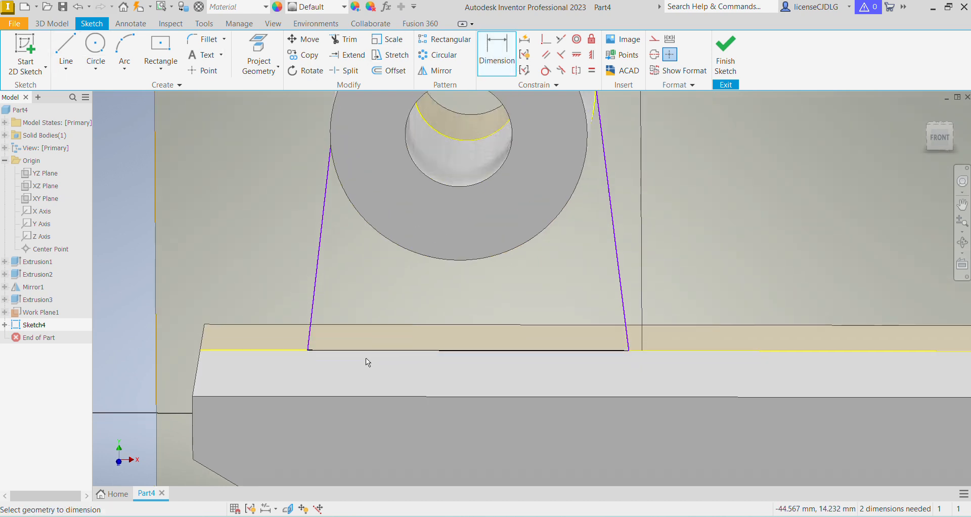
click(308, 350)
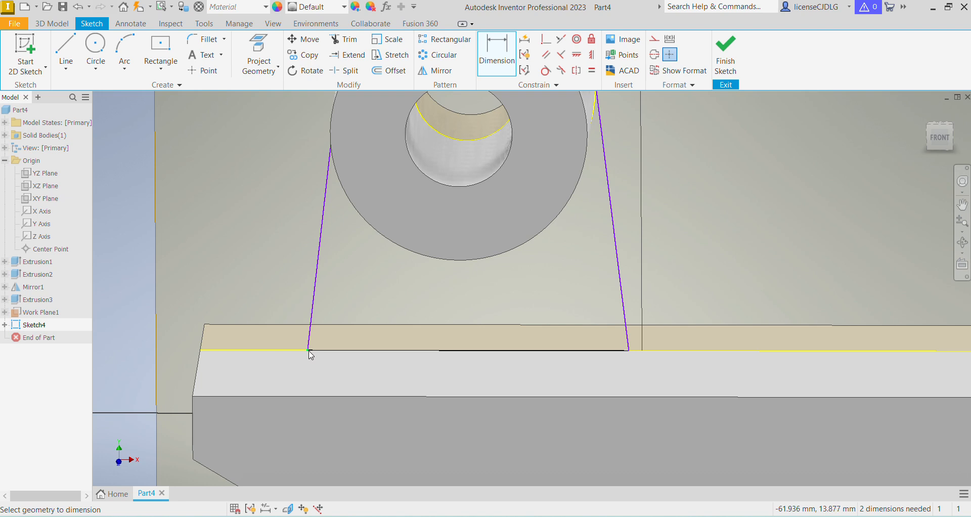
click(629, 354)
click(536, 332)
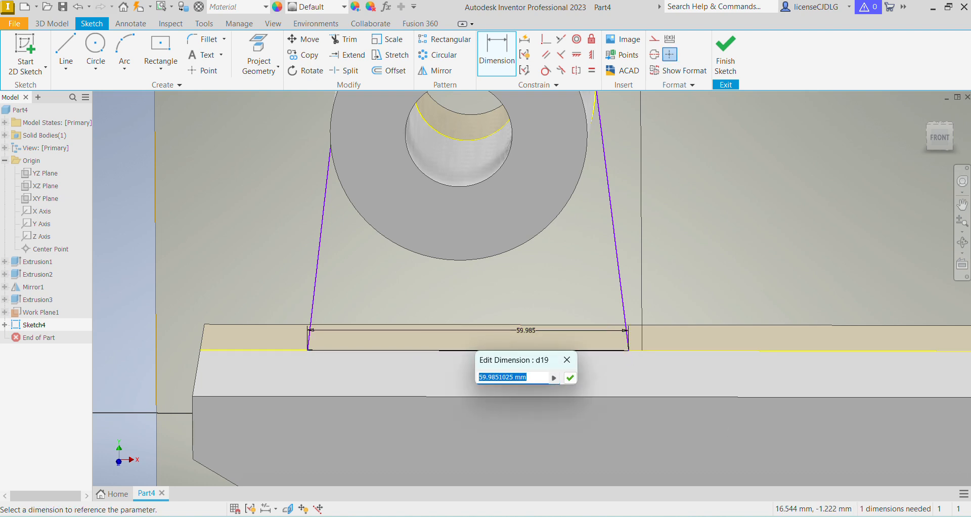
text(60)
key(Return)
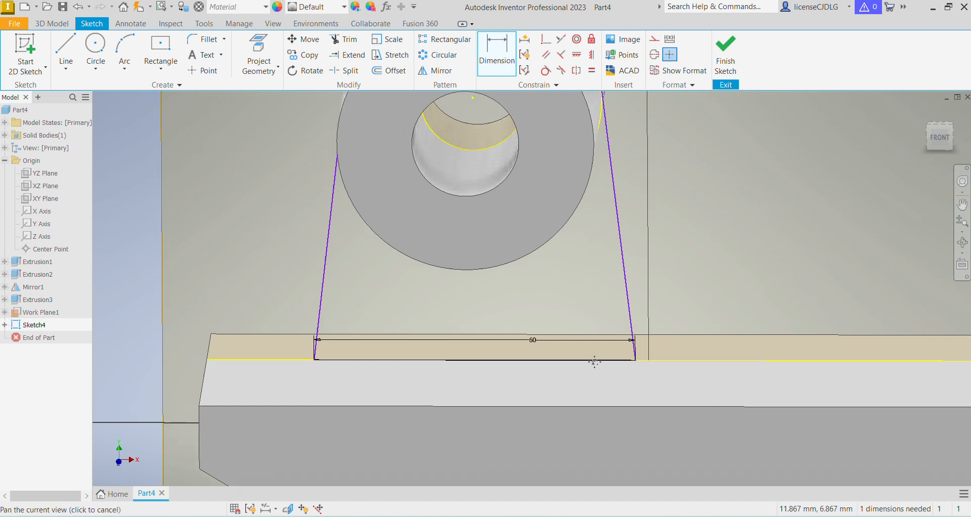
- Set the horizontal distance from the boss centre to the left rib line's lower end to 30 mm and finish the sketch
click(480, 153)
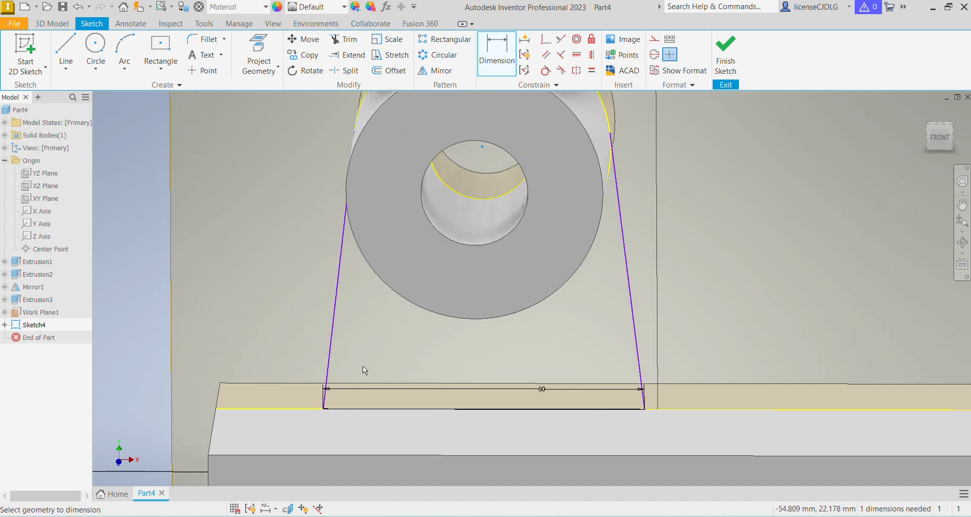
click(325, 409)
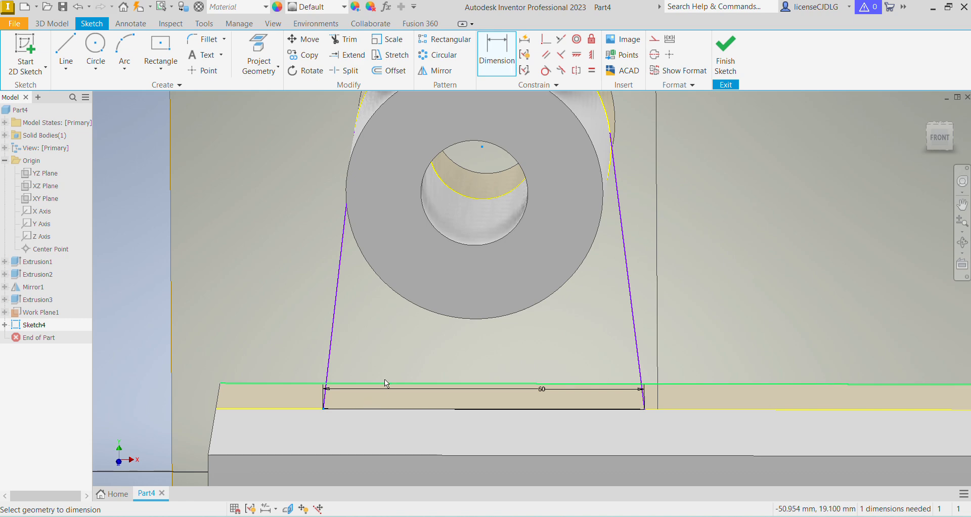
click(386, 438)
text(30)
key(Return)
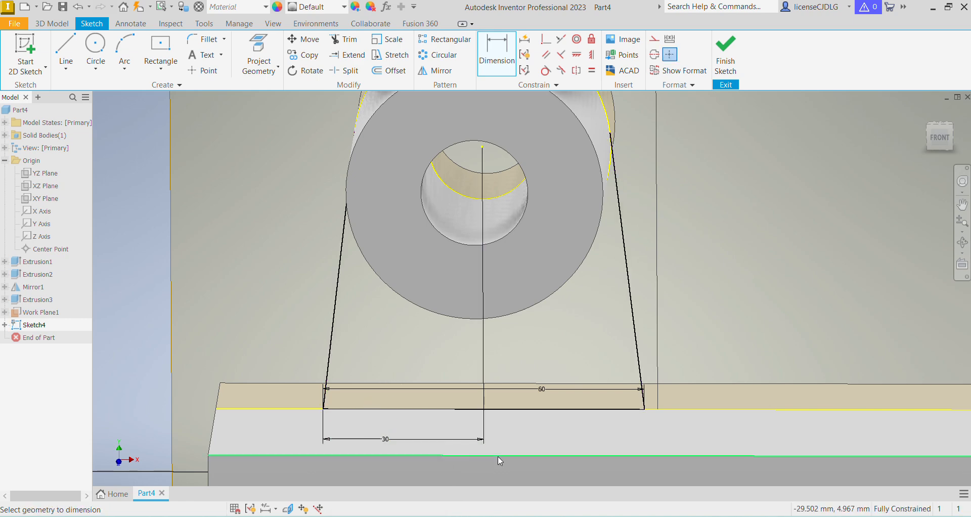
shift+middle_drag(475, 357, 521, 359)
shift+middle_drag(543, 198, 611, 411)
scroll(609, 414, up, 3)
scroll(581, 305, down, 3)
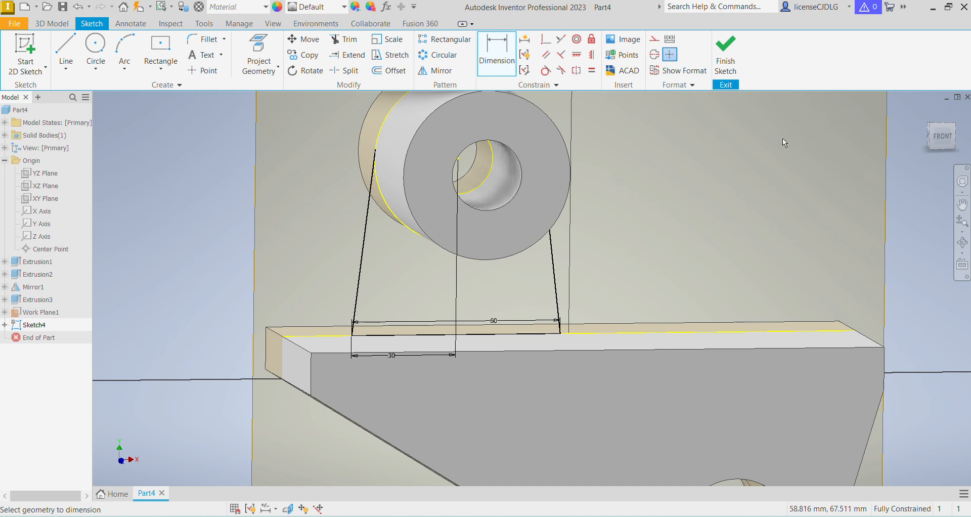
click(725, 56)
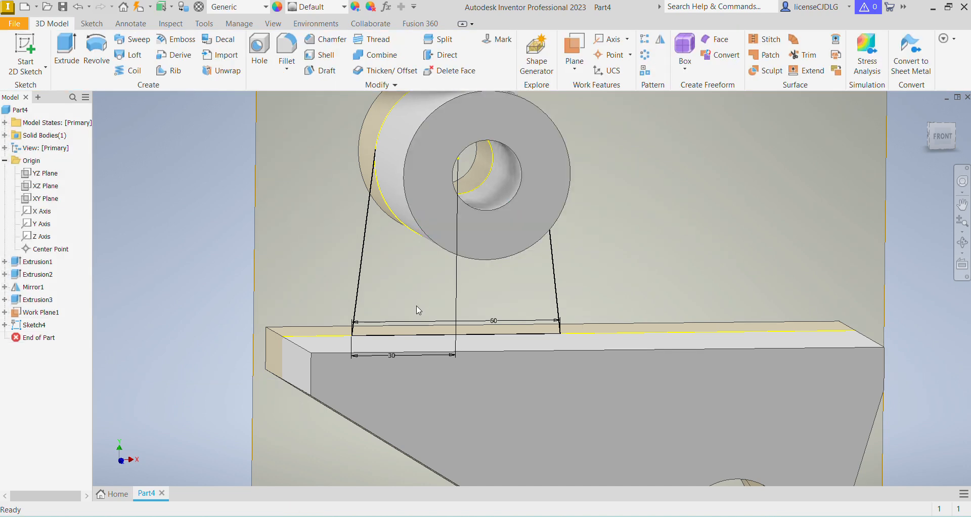
- Extrude the rib profile 9 mm in the default direction, joined to the body
click(71, 50)
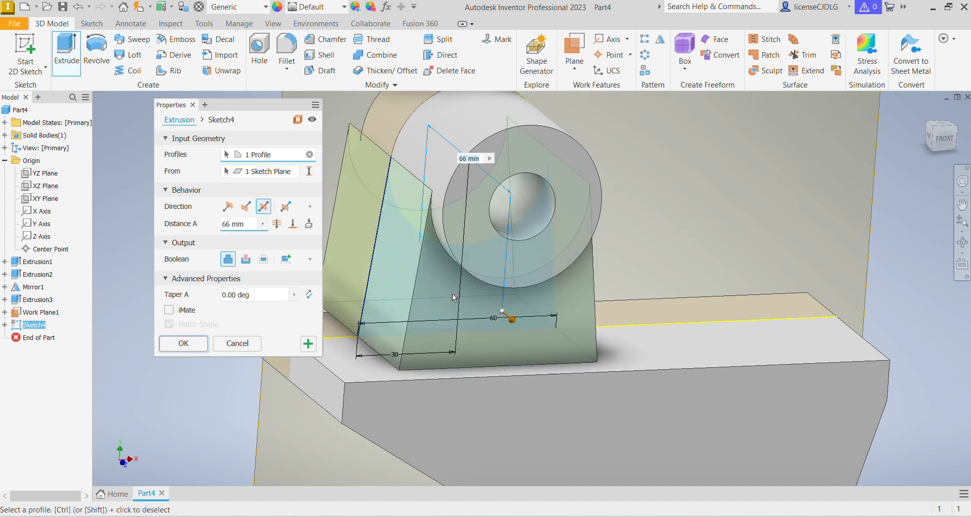
click(229, 207)
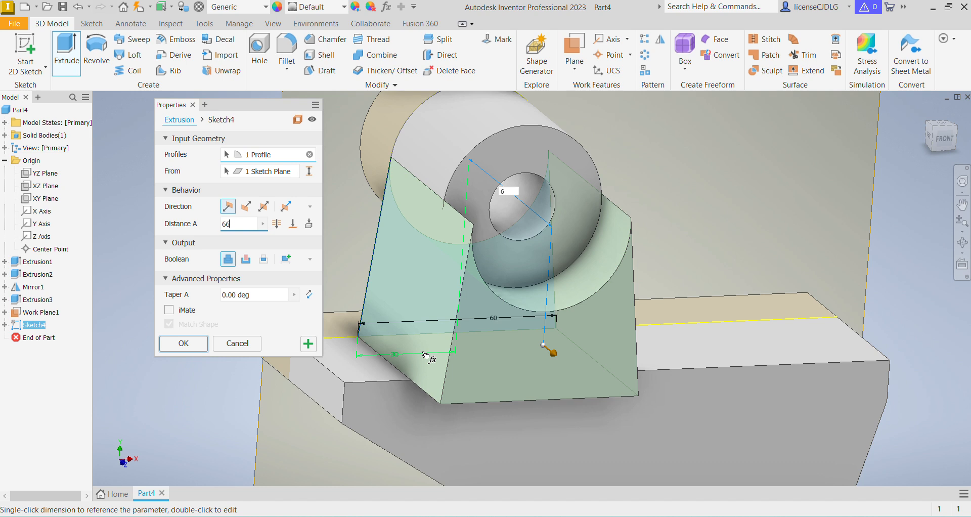
key(BackSpace)
key(BackSpace)
text(9)
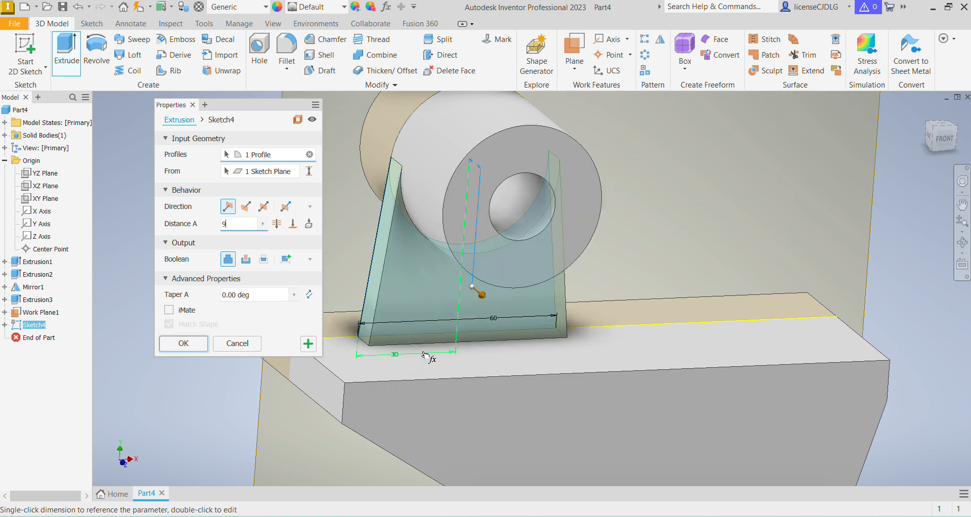
key(Return)
shift+middle_drag(760, 408, 642, 390)
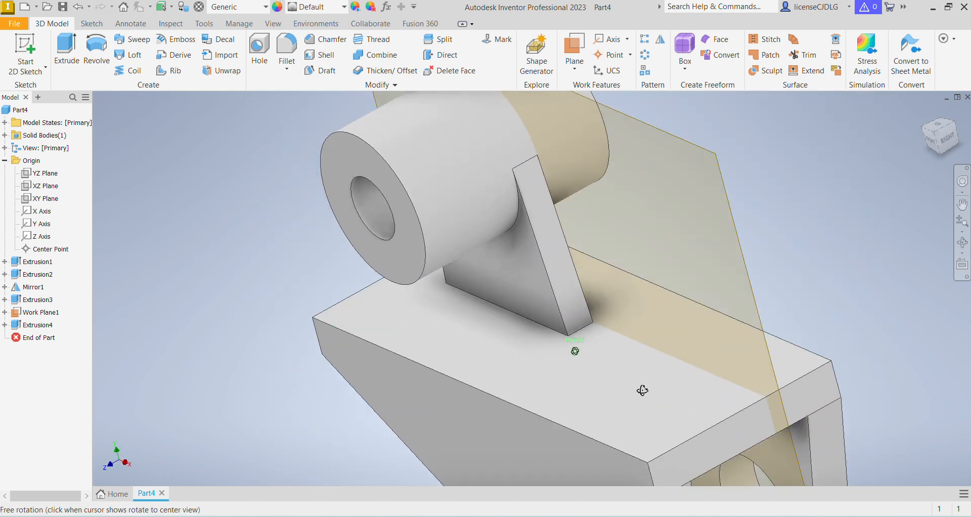
middle_drag(589, 354, 603, 344)
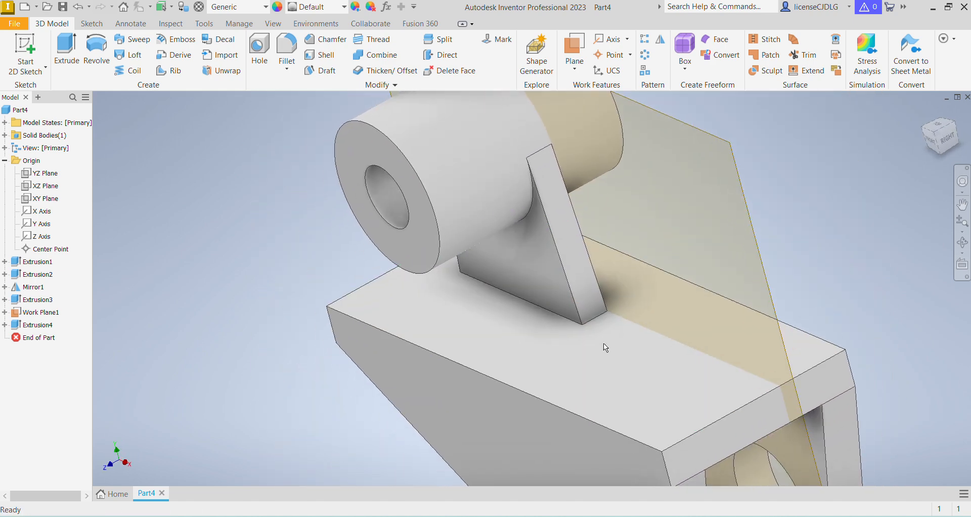
- Mirror the rib extrusion about the XY plane
click(38, 325)
scroll(453, 310, down, 3)
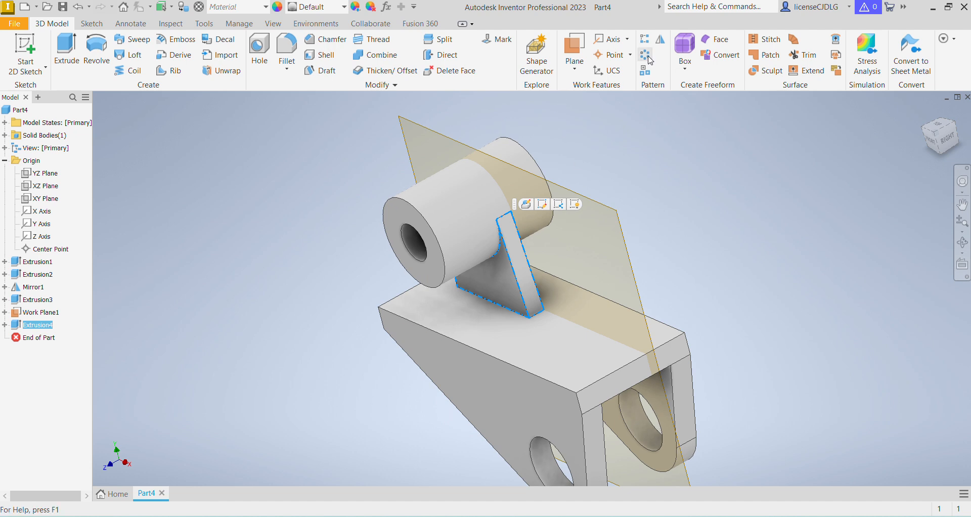
click(661, 38)
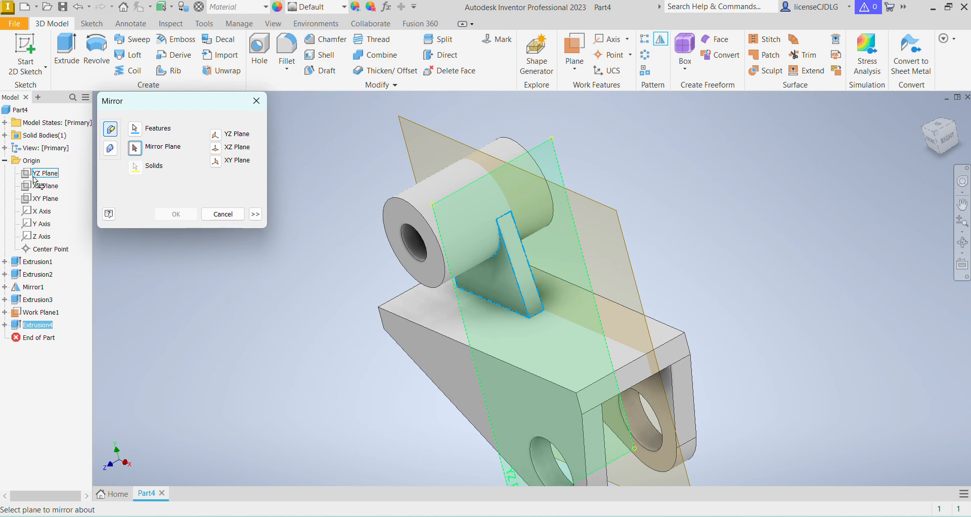
click(44, 198)
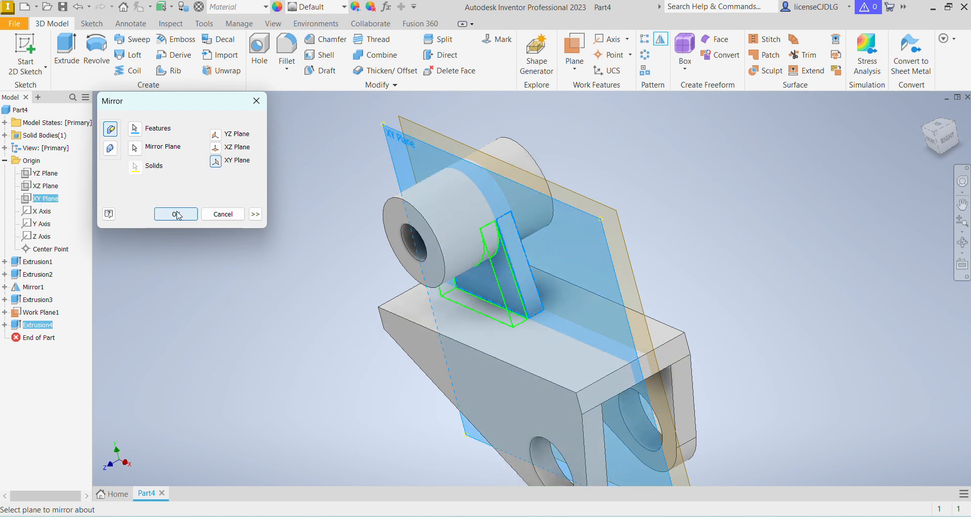
click(176, 214)
scroll(520, 281, up, 3)
scroll(517, 283, down, 3)
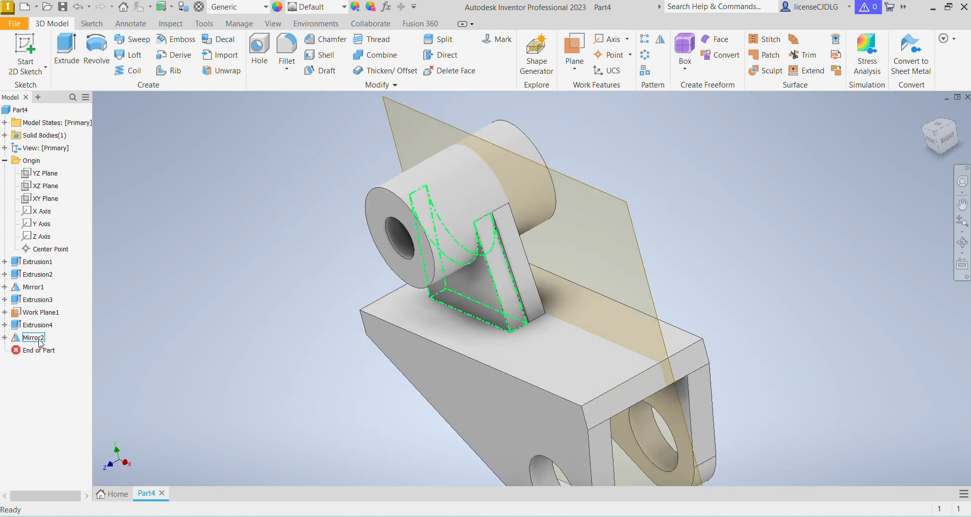
- Edit the original rib extrusion and flip its direction
click(54, 315)
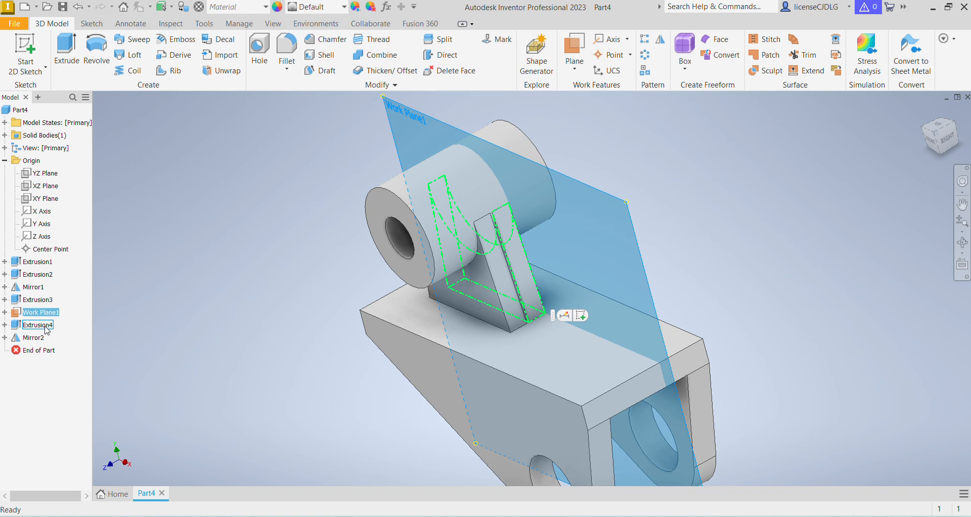
right_click(47, 325)
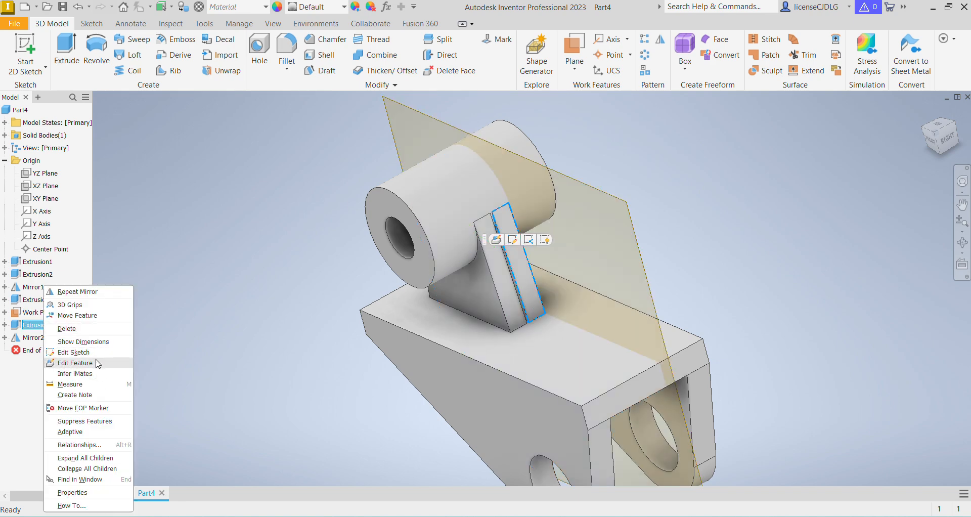
click(75, 363)
click(246, 206)
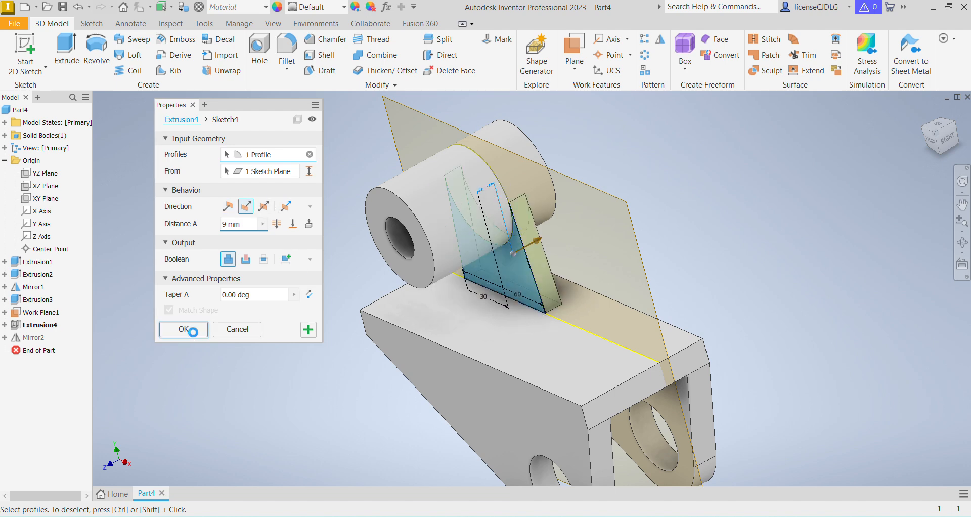
click(195, 331)
shift+middle_drag(486, 331, 509, 336)
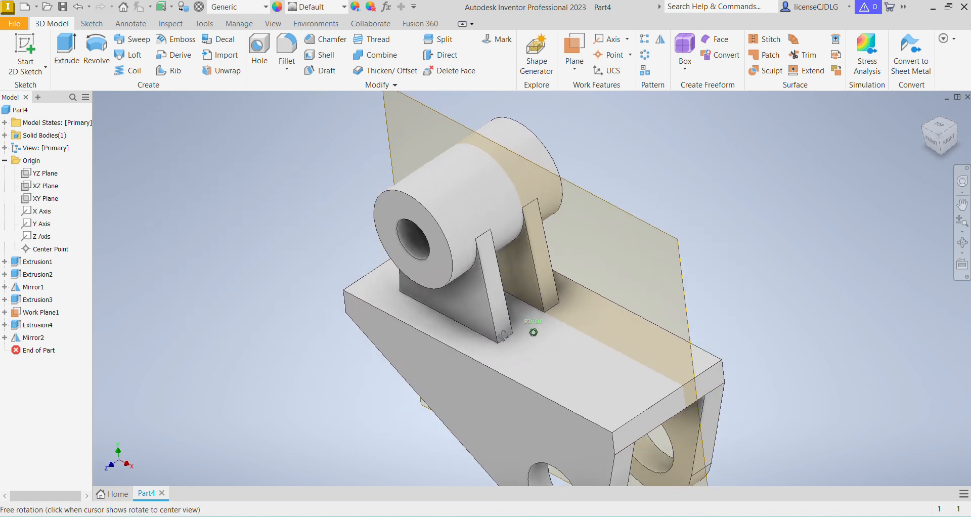
- Return to the isometric view and hide the work plane used for the rib sketch
scroll(626, 301, down, 1)
shift+middle_drag(586, 319, 598, 281)
scroll(650, 347, up, 3)
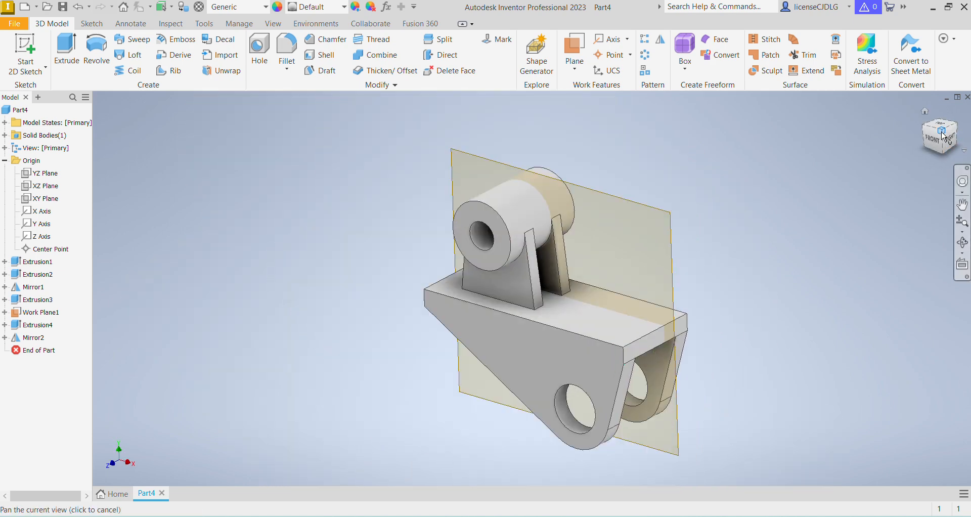
click(941, 131)
click(32, 312)
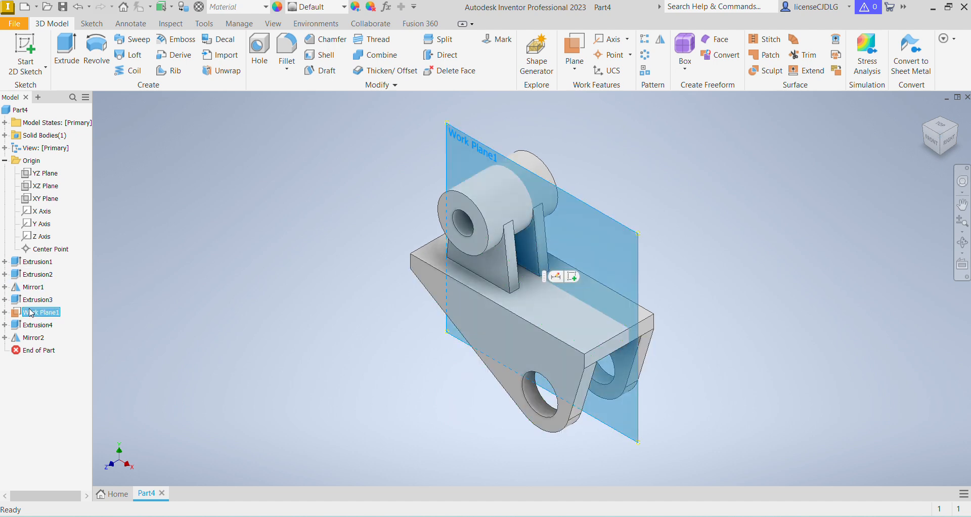
right_click(49, 312)
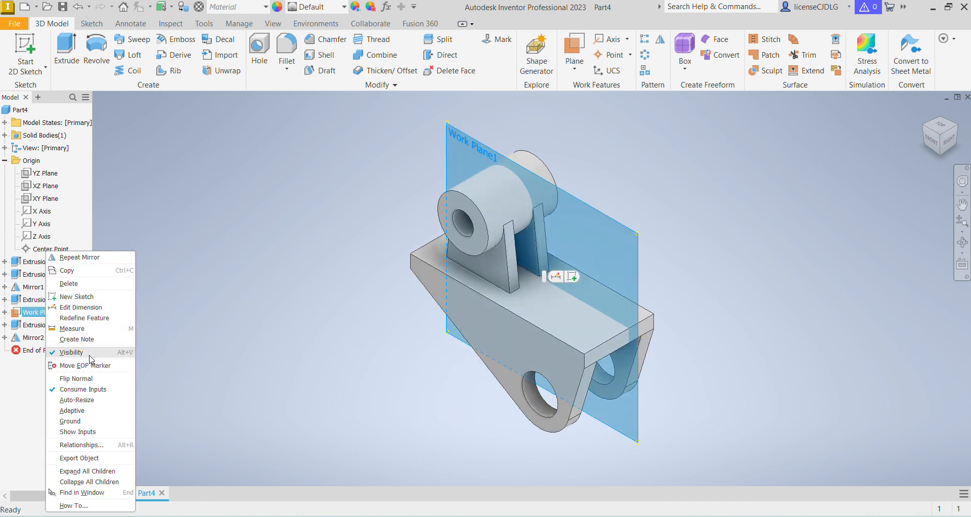
click(65, 351)
middle_drag(830, 428, 815, 399)
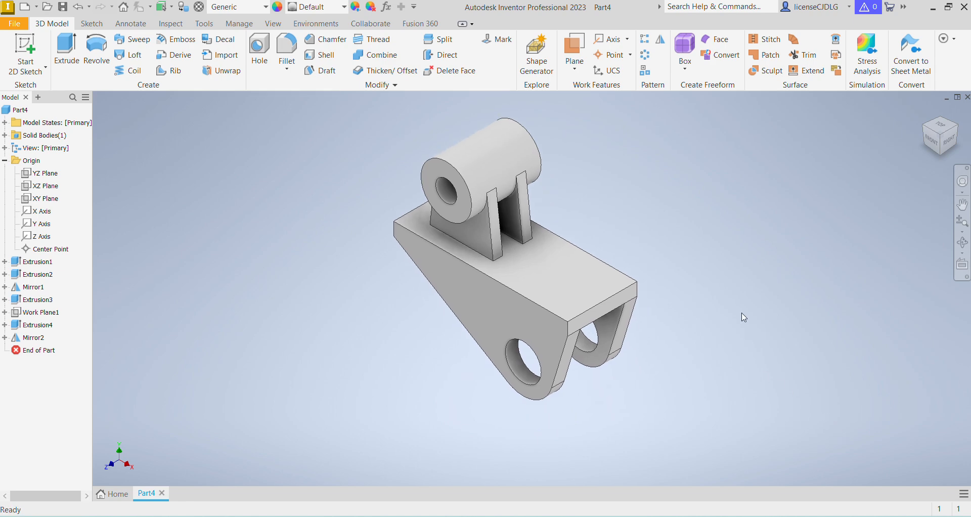
- On the base plate's upper face, sketch a horizontal centre-to-centre slot along the midline, about 34 mm between centres and 15 mm wide
click(583, 280)
click(661, 272)
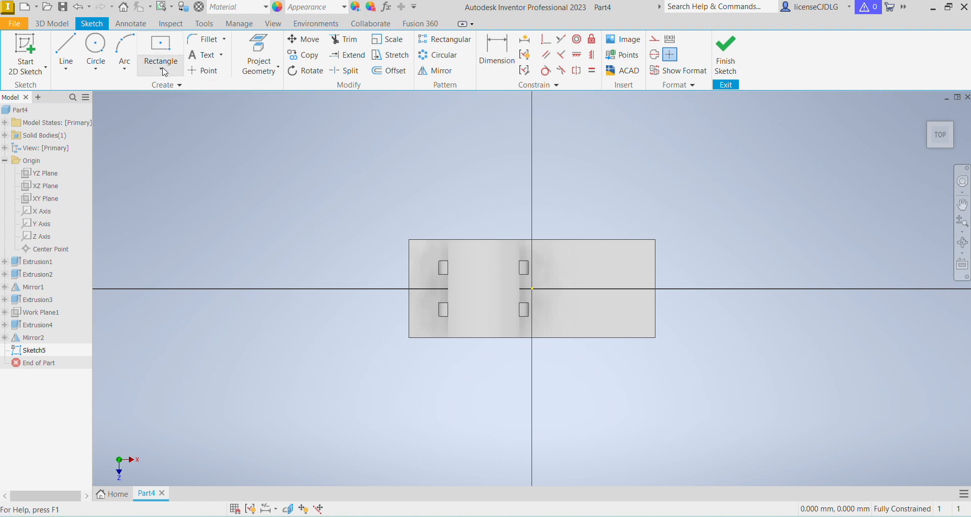
click(170, 77)
click(183, 201)
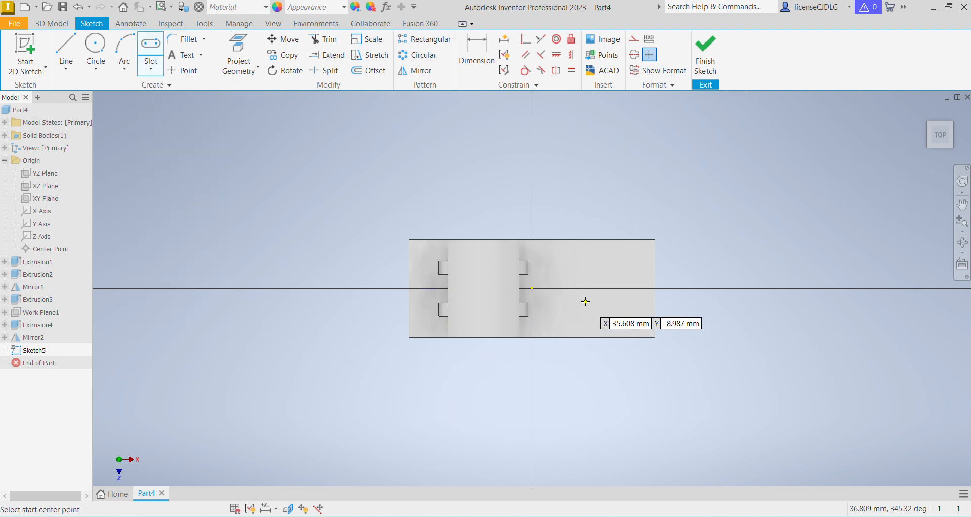
scroll(586, 300, up, 3)
click(591, 277)
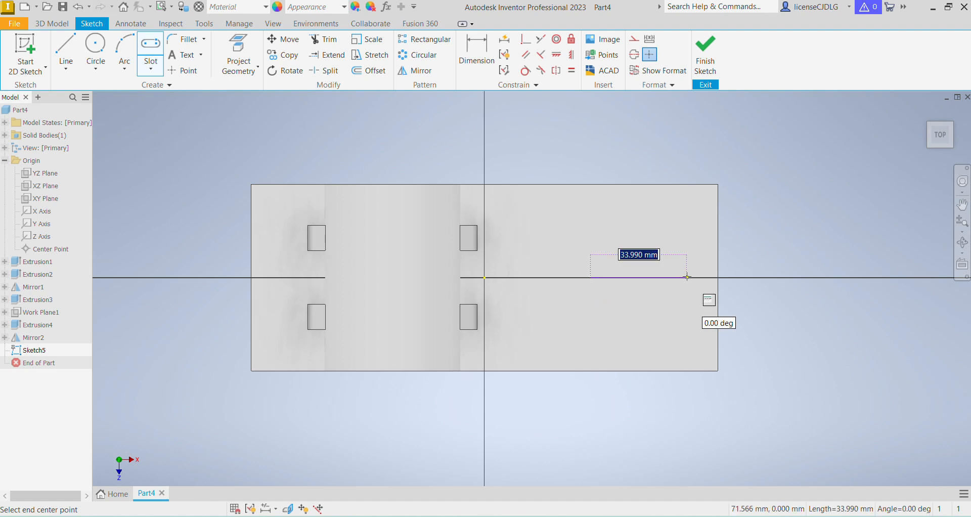
click(687, 277)
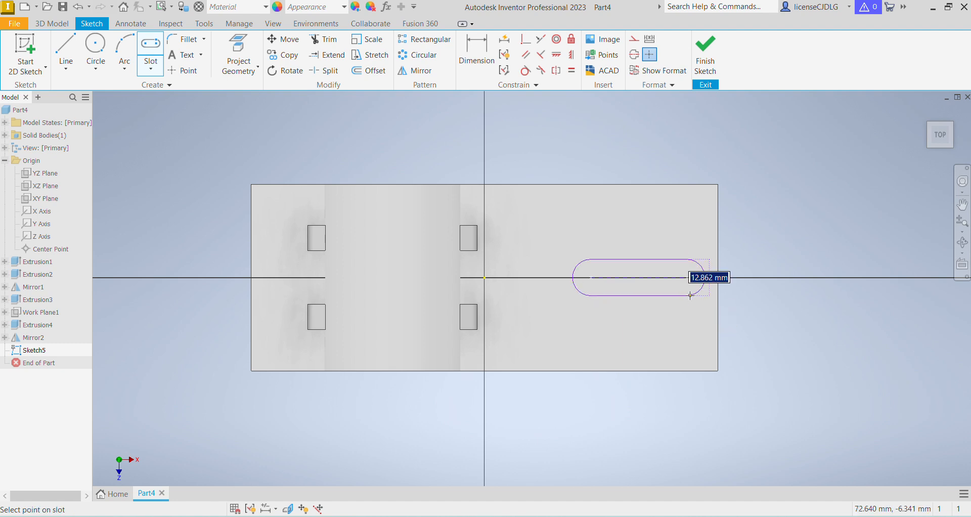
text(3)
key(Return)
scroll(633, 272, up, 3)
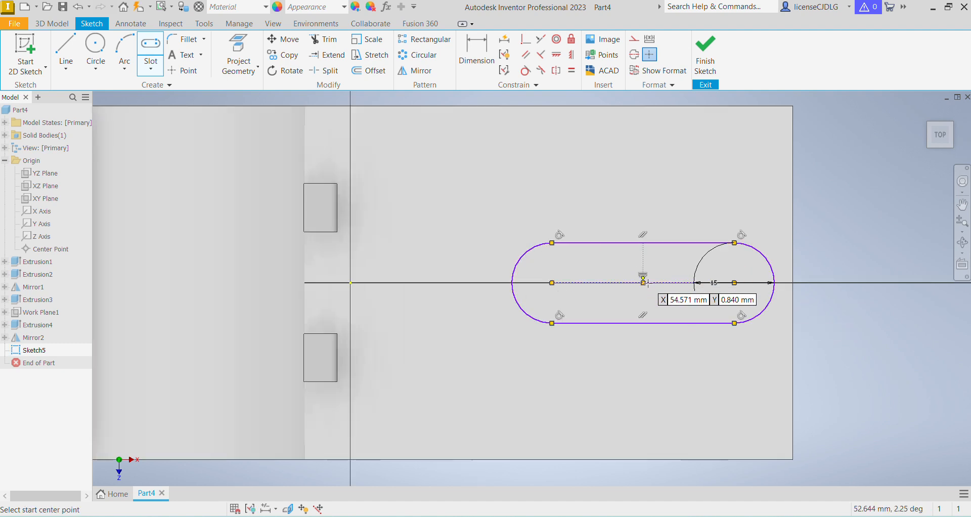
- Check the slot's location in jk22.pdf and dimension the slot's midpoint 42 mm from the base plate's nearer short edge
click(673, 470)
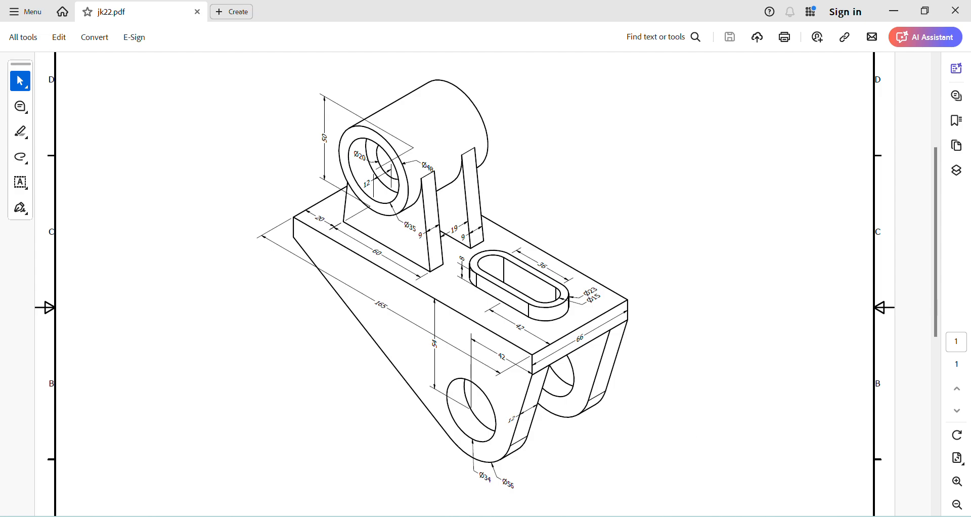
click(695, 515)
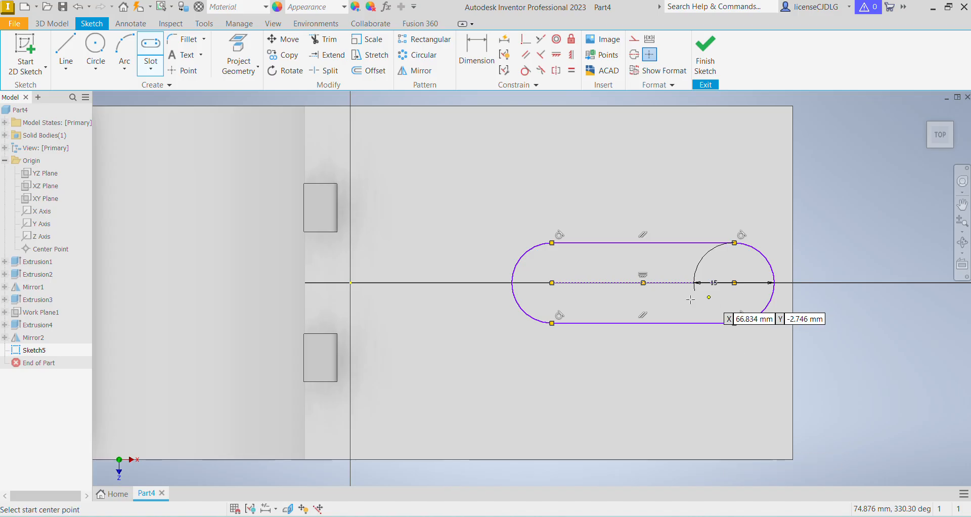
click(480, 57)
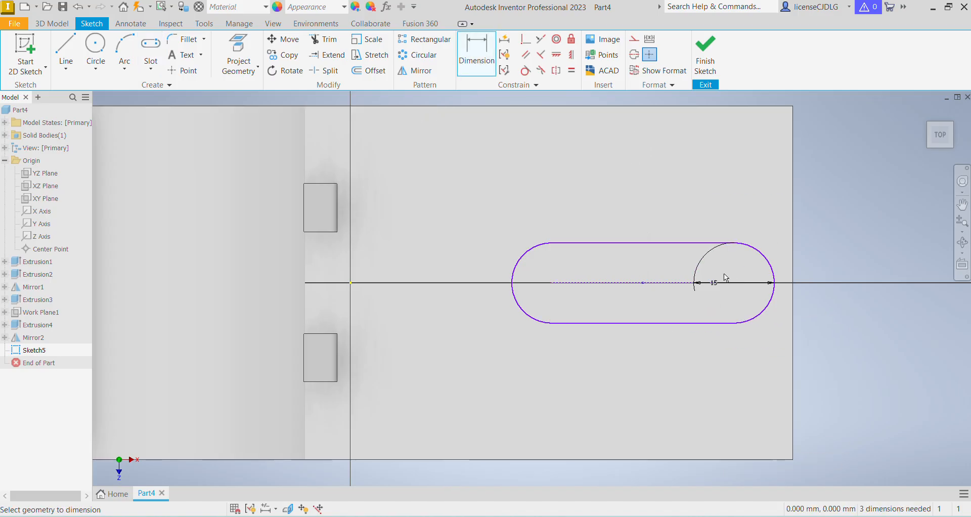
click(644, 282)
click(793, 303)
click(704, 375)
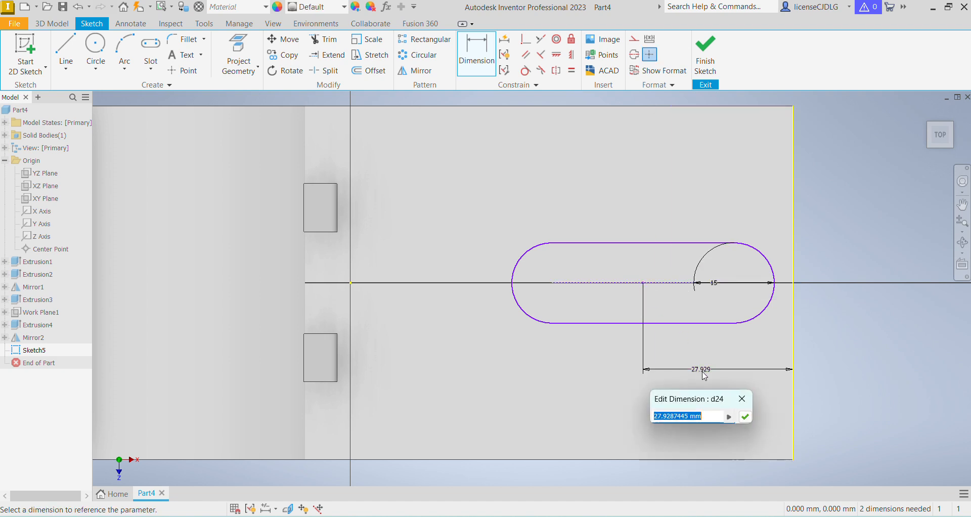
text(42)
key(Return)
key(Escape)
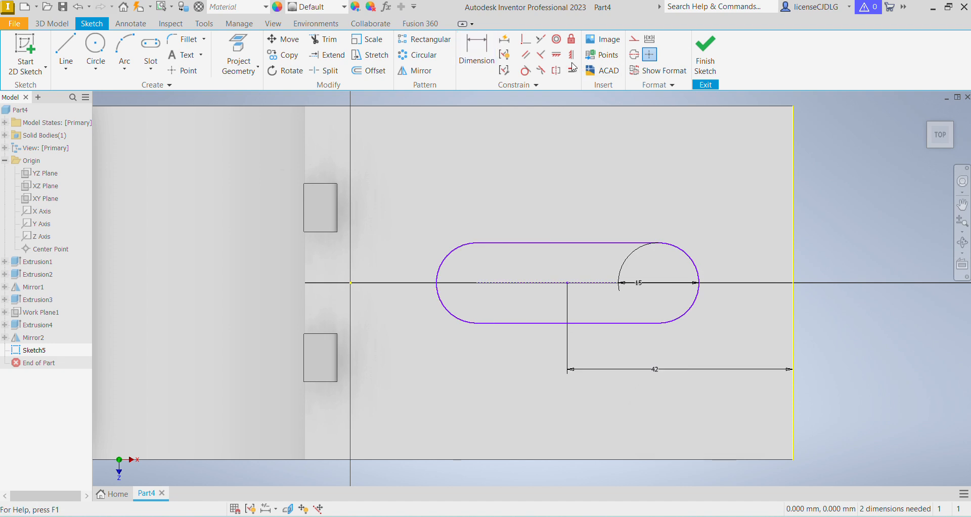
- Constrain the slot's midpoint horizontally to the midpoint of the base plate's short edge
click(557, 55)
click(569, 283)
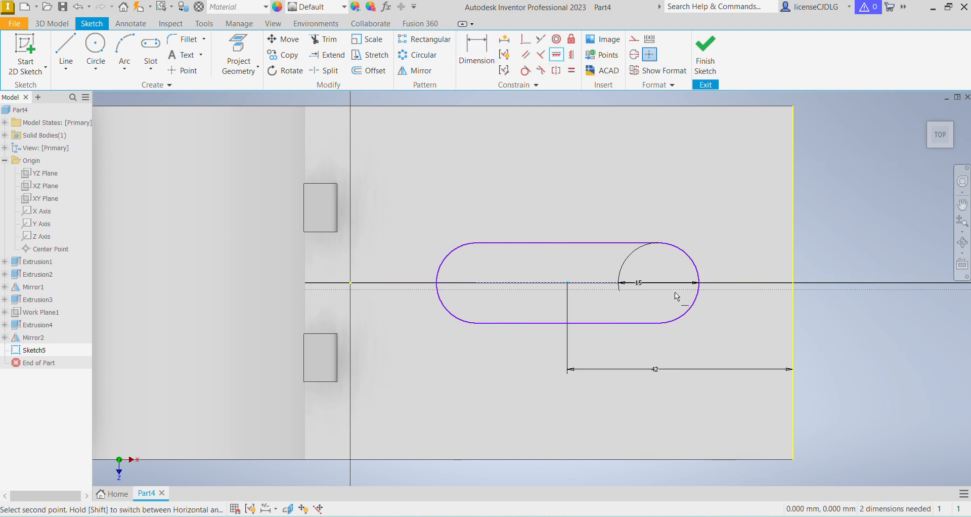
click(793, 283)
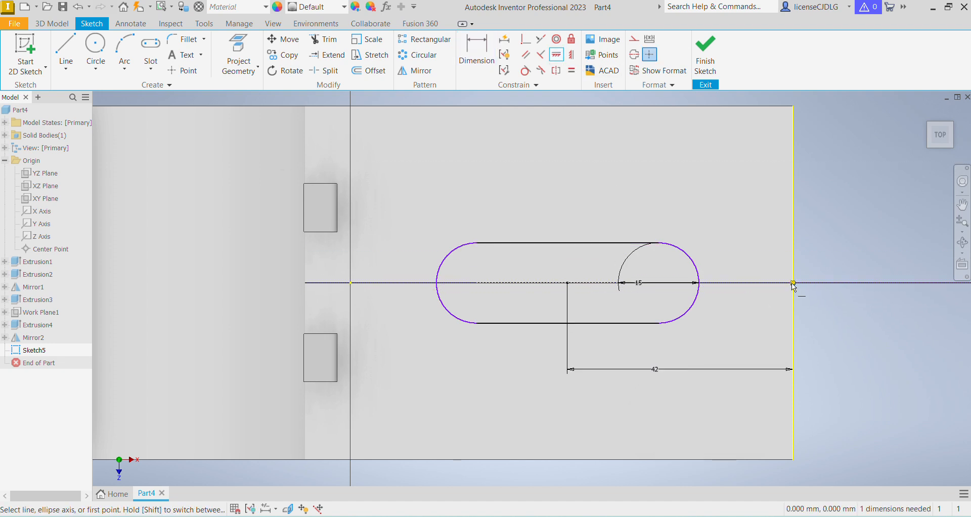
- Dimension the slot's straight side to 36 mm as given in the drawing and finish the sketch
click(479, 60)
key(alt+Tab)
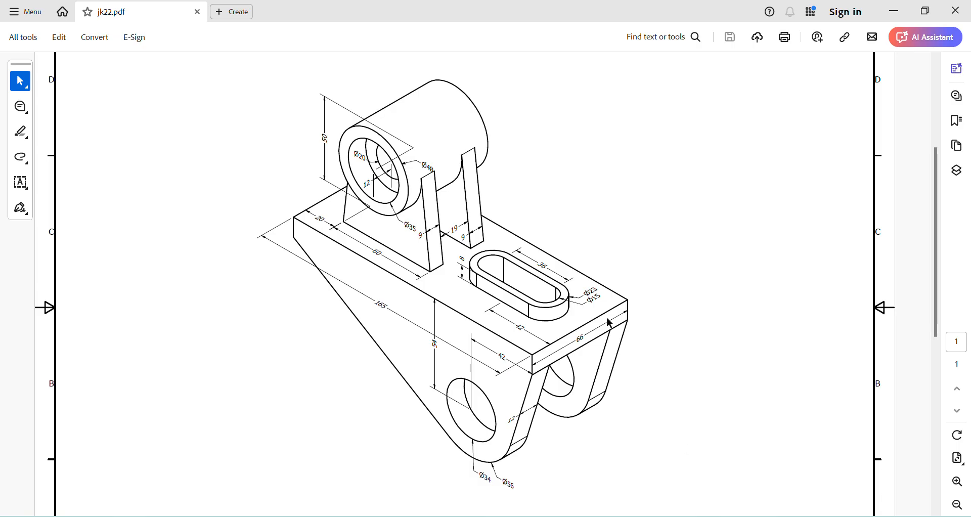
key(alt+Tab)
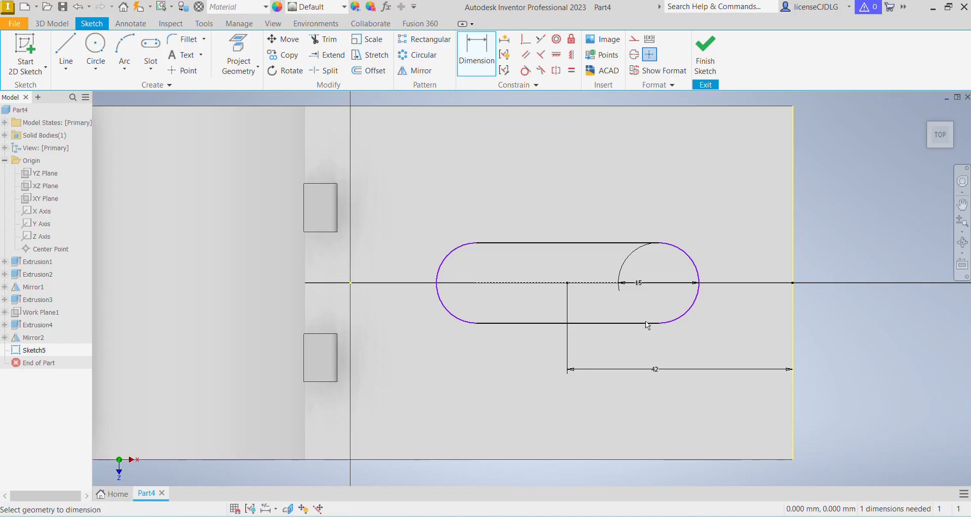
click(618, 243)
click(609, 202)
text(3)
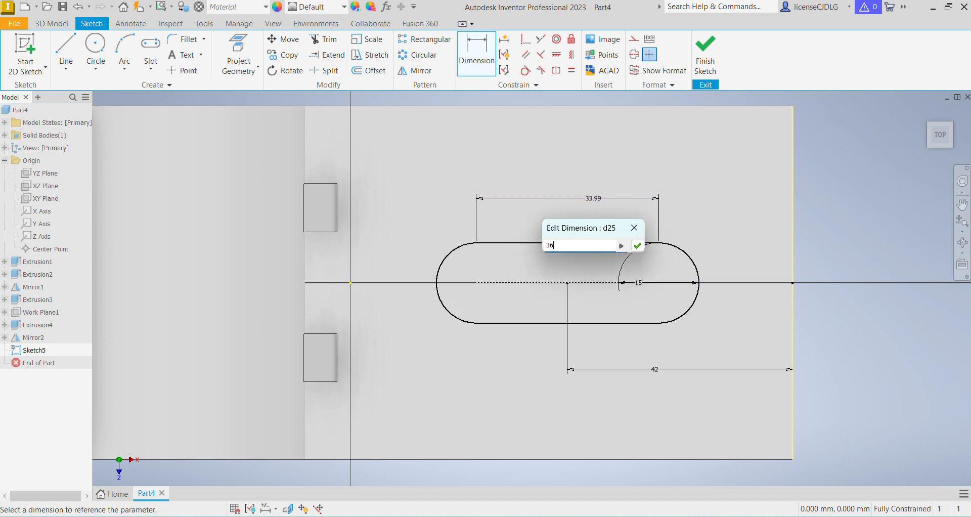
text(6)
key(Return)
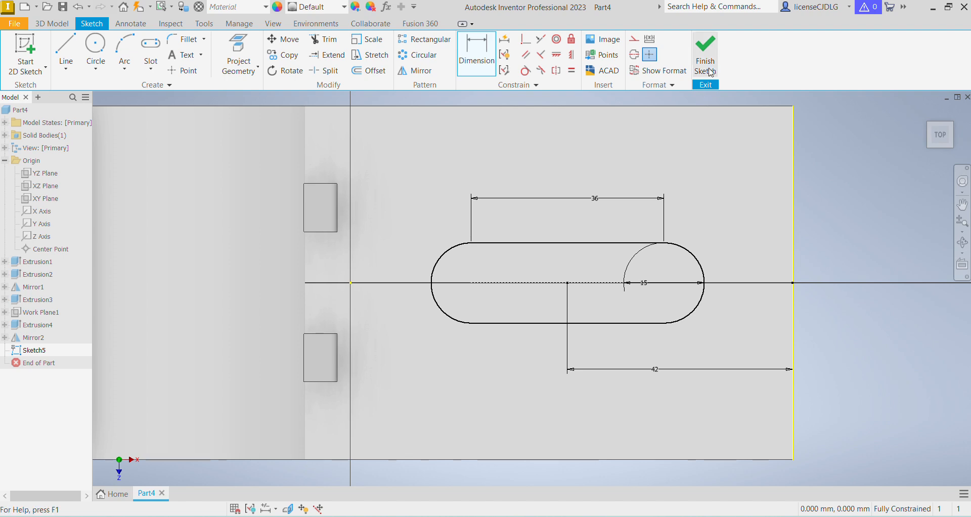
click(711, 72)
- Cut the slot profile down through the base plate with an Extrude in the flipped direction, ending To Next
click(62, 47)
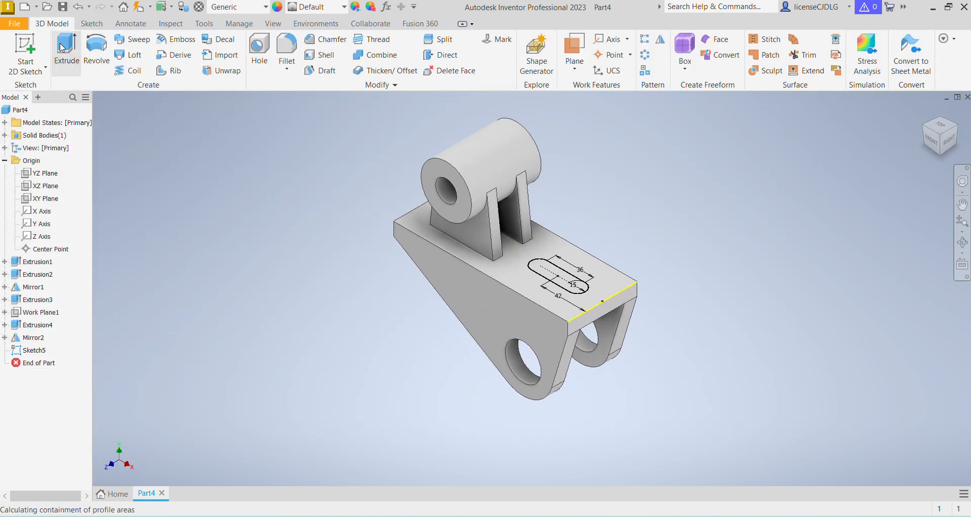
click(246, 206)
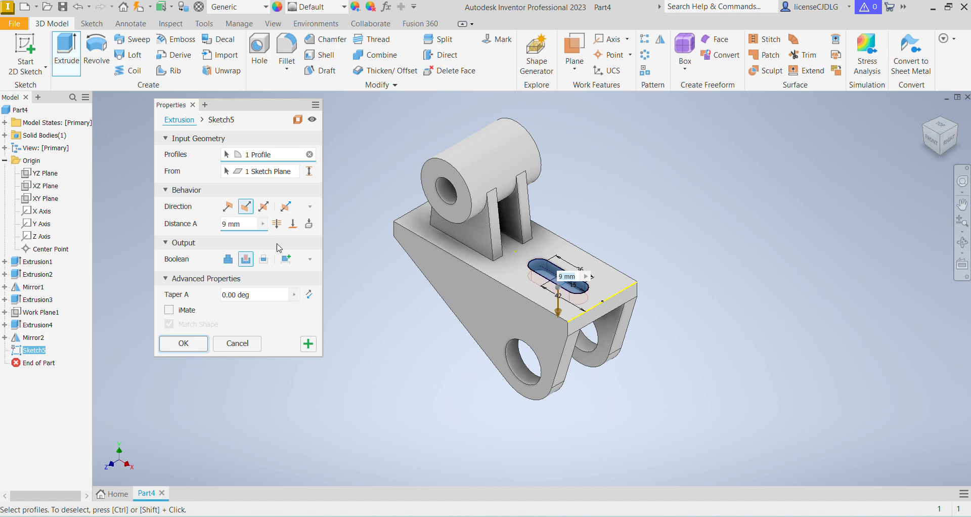
click(309, 224)
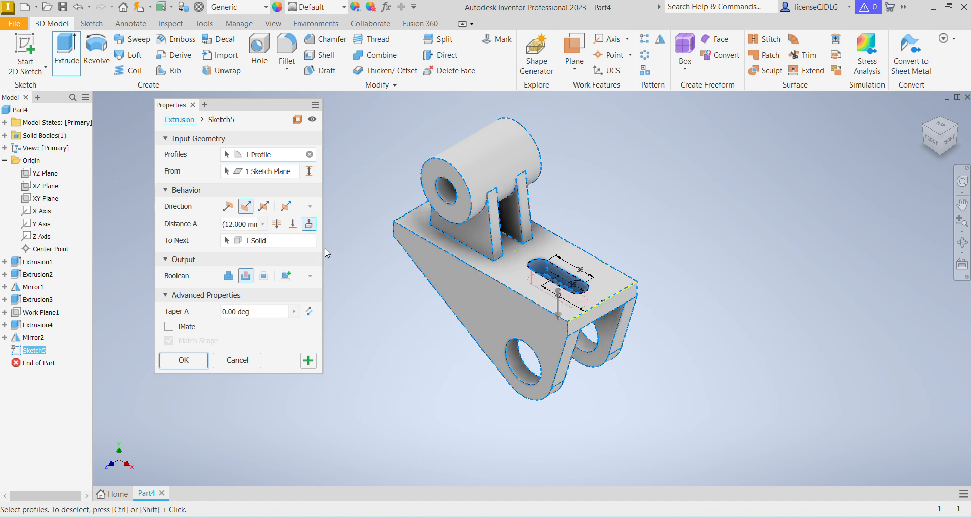
click(183, 360)
- Start a sketch on the base plate's upper face and project the slot's two straight edges and two end arcs
mouse_move(604, 352)
shift+middle_down()
mouse_move(592, 368)
mouse_move(622, 327)
mouse_move(614, 351)
shift+middle_up()
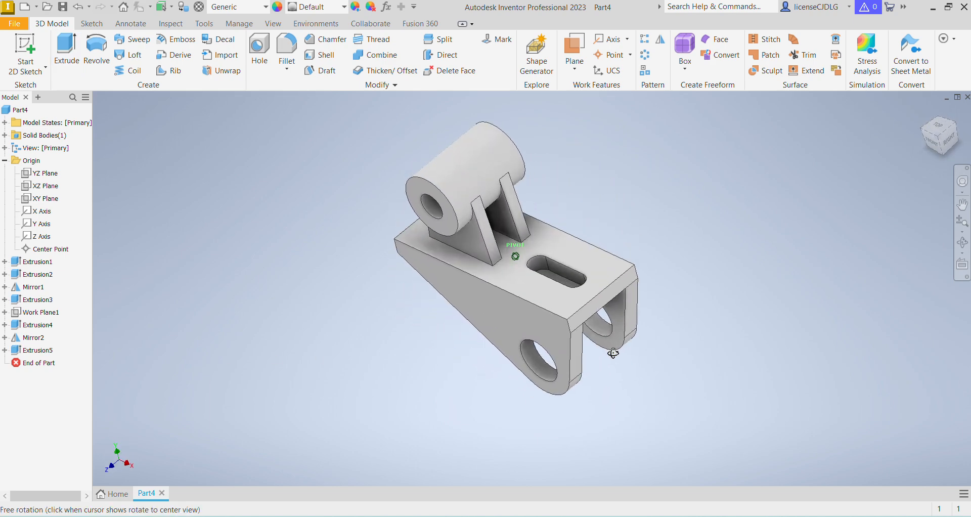
click(539, 299)
click(617, 293)
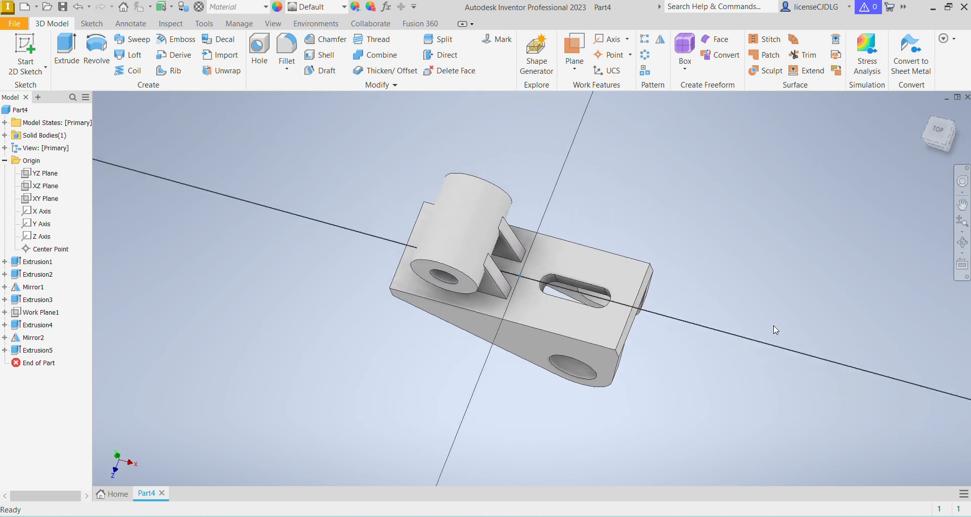
click(242, 53)
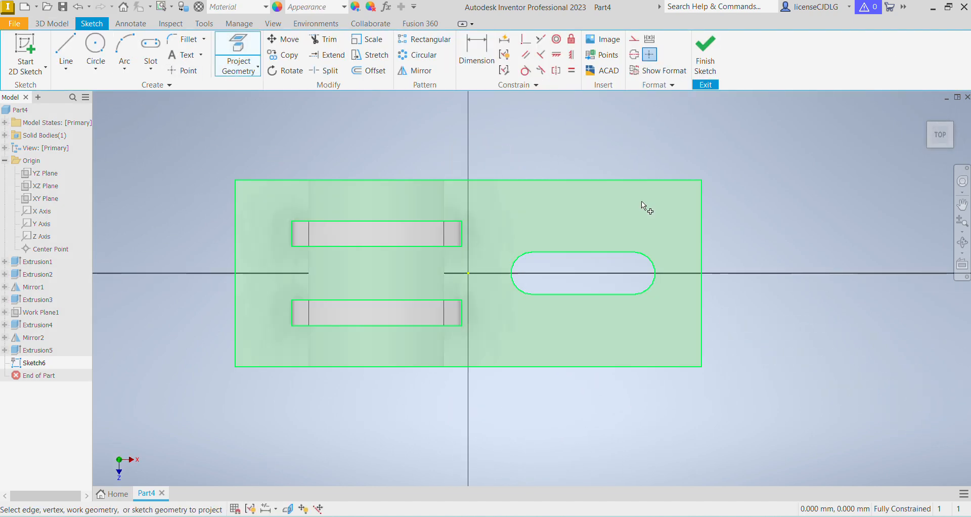
click(602, 252)
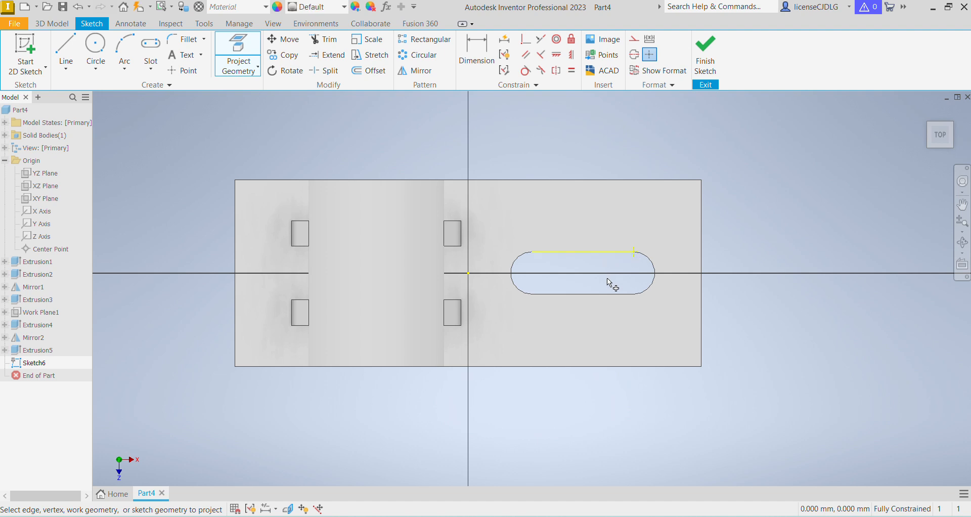
click(607, 294)
click(656, 287)
click(521, 290)
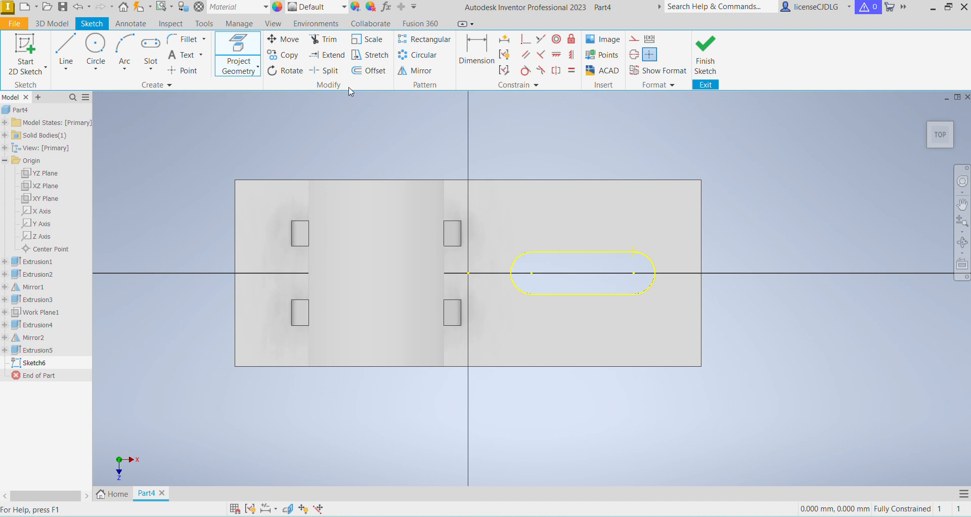
- Offset the projected slot outline outward by 4 mm and finish the sketch
click(368, 70)
click(592, 250)
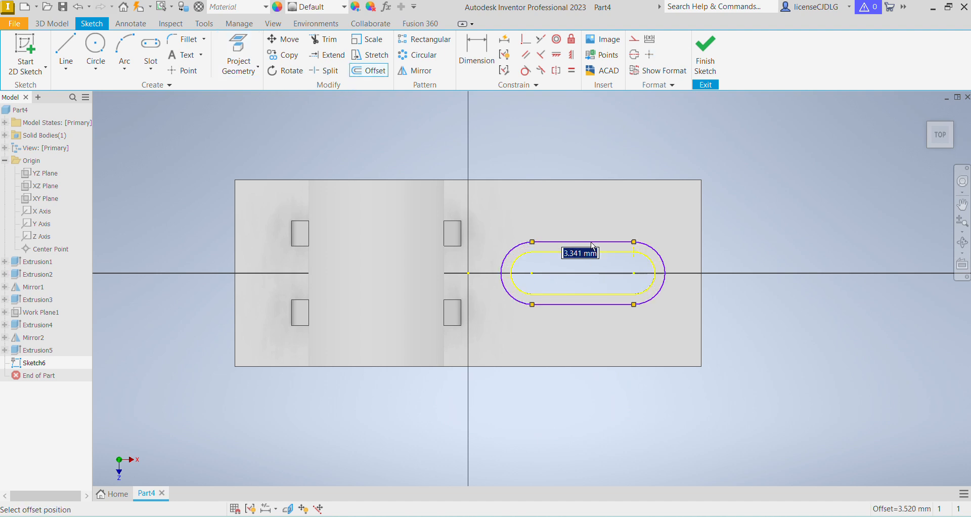
text(5)
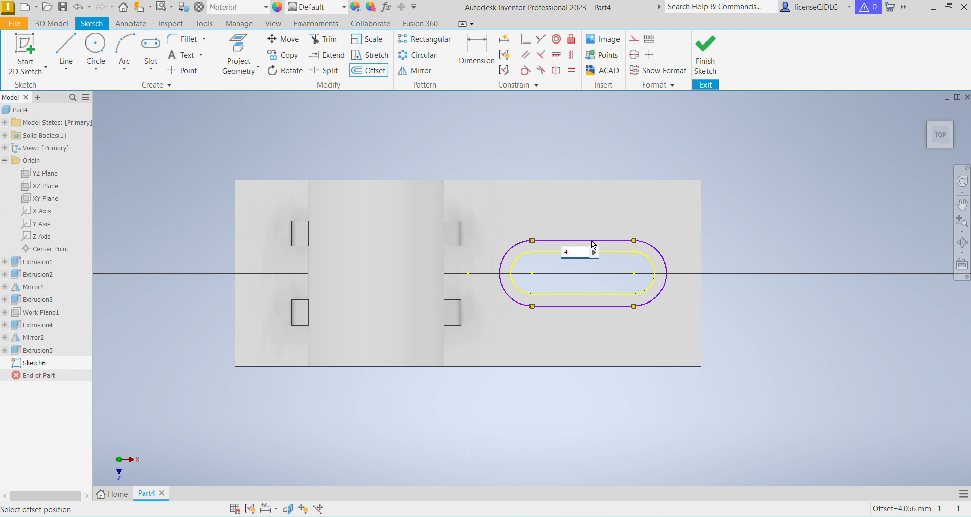
key(Return)
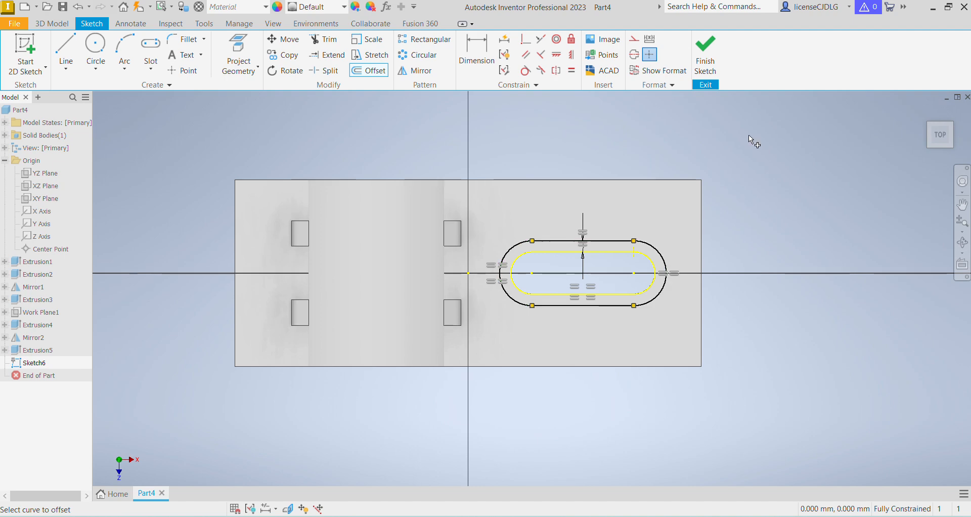
click(705, 55)
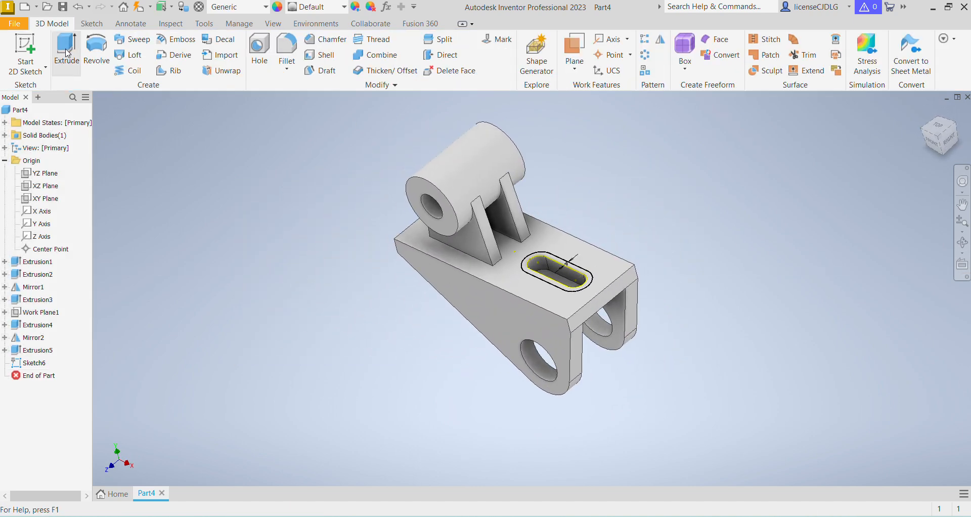
- Extrude the ring between the two slot outlines 8 mm upward, joined to the base plate
click(65, 46)
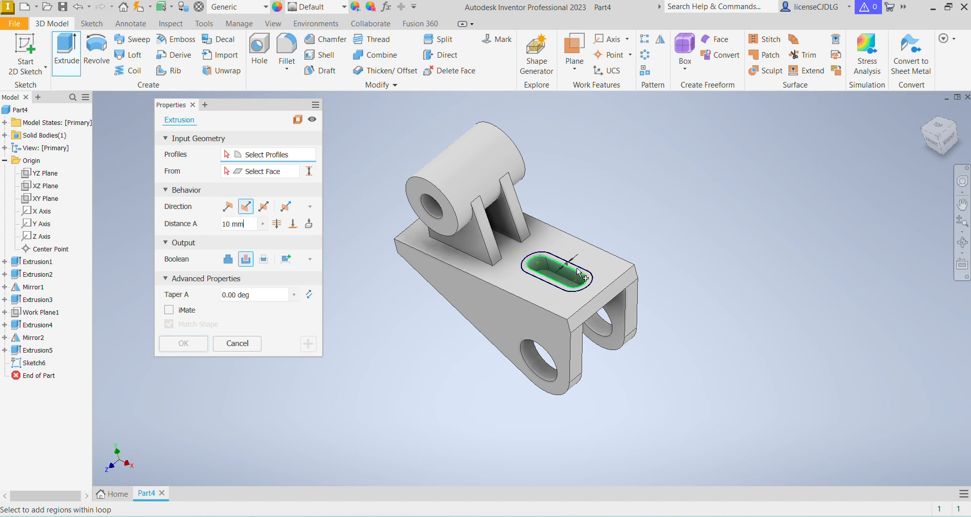
scroll(596, 282, up, 5)
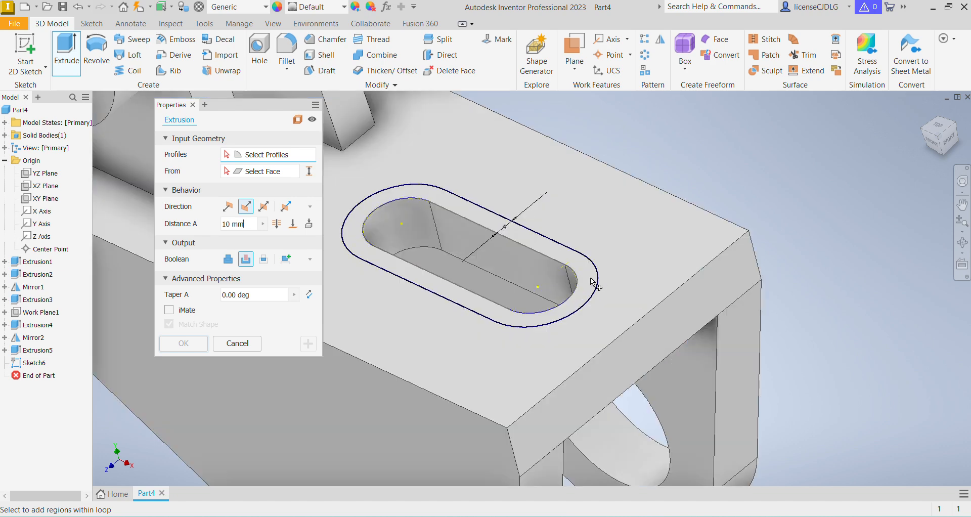
click(596, 282)
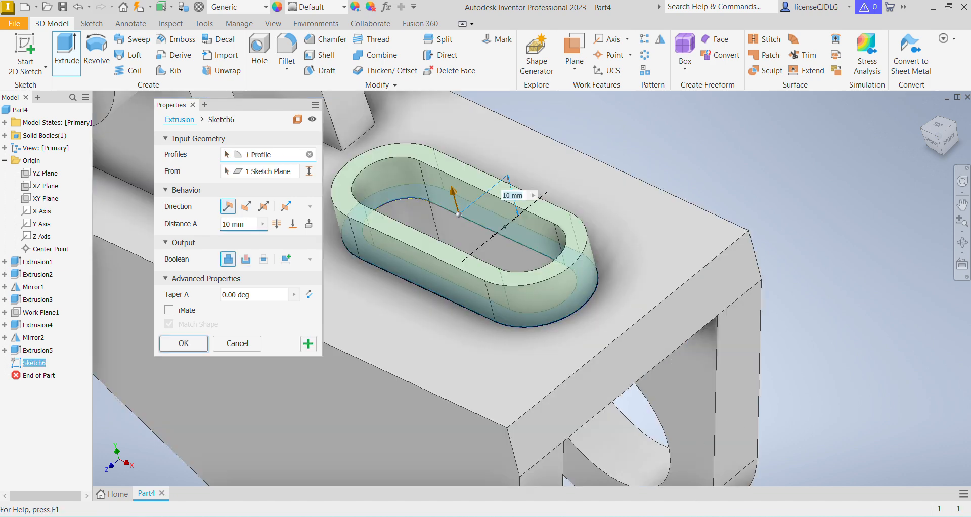
key(alt+Tab)
key(alt+Tab)
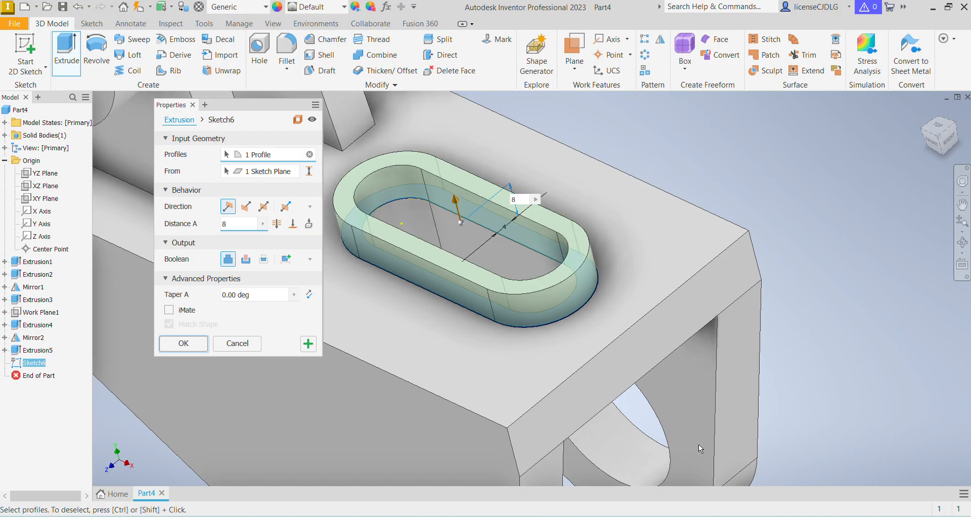
key(Return)
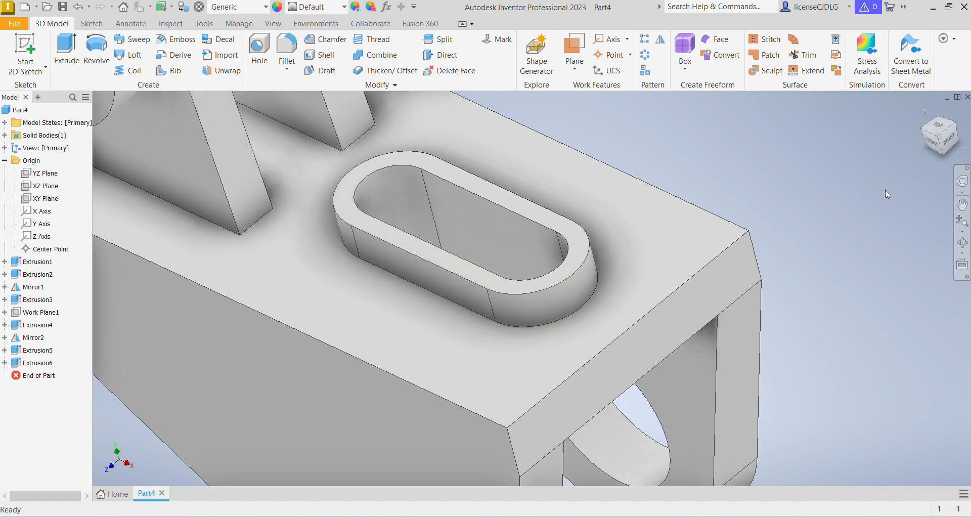
- Consult the bore dimensions in jk22.pdf and start a sketch on the cylinder's front end face
click(941, 142)
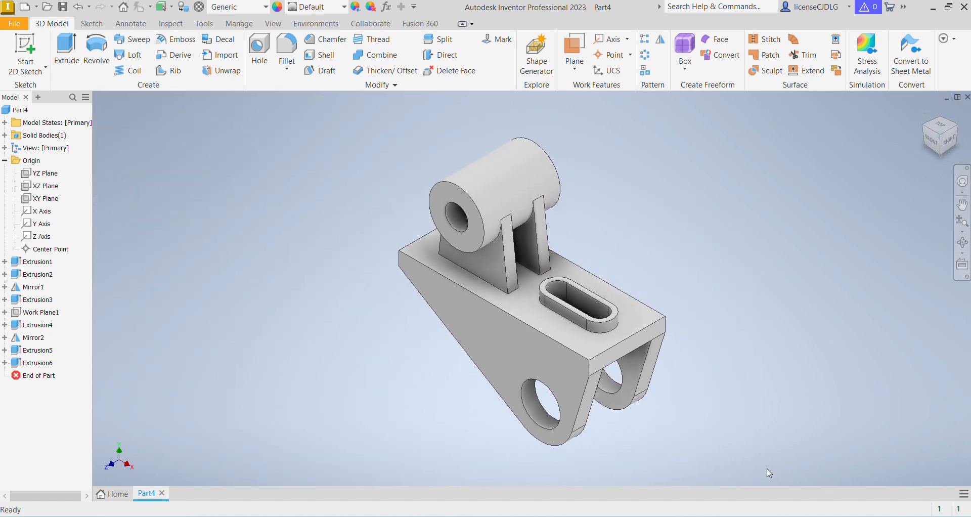
click(681, 516)
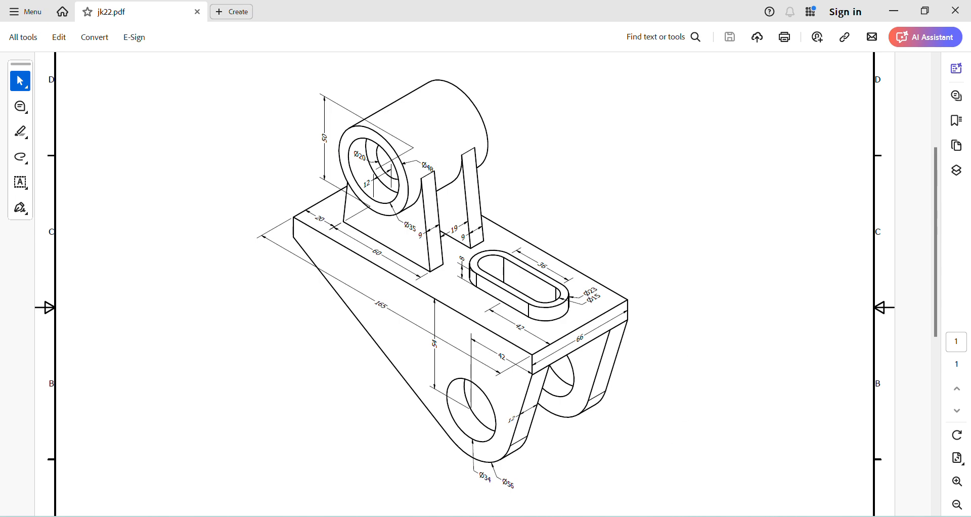
mouse_move(654, 516)
click(654, 471)
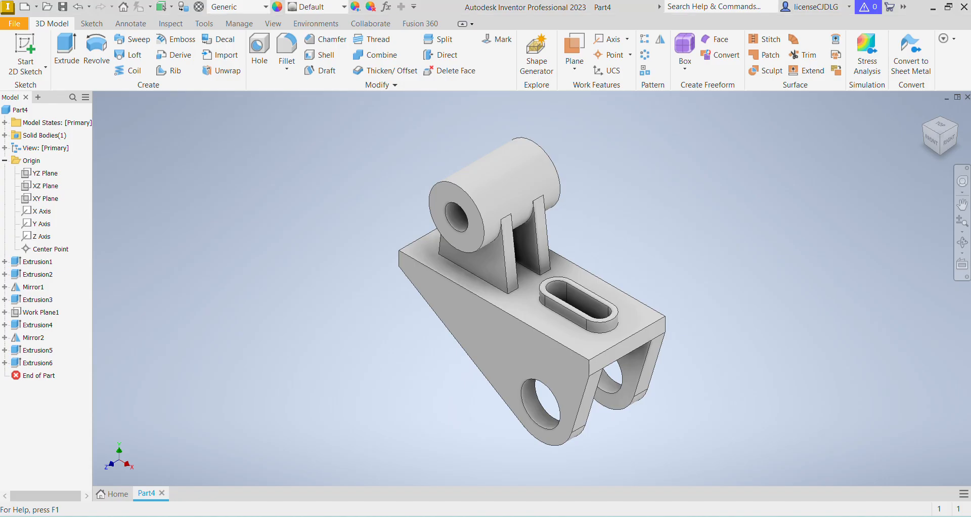
click(469, 210)
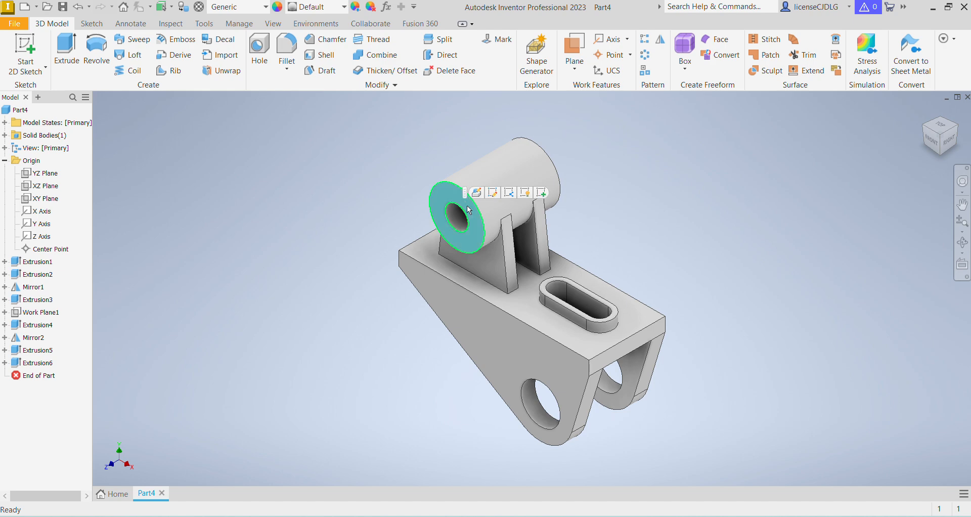
click(541, 192)
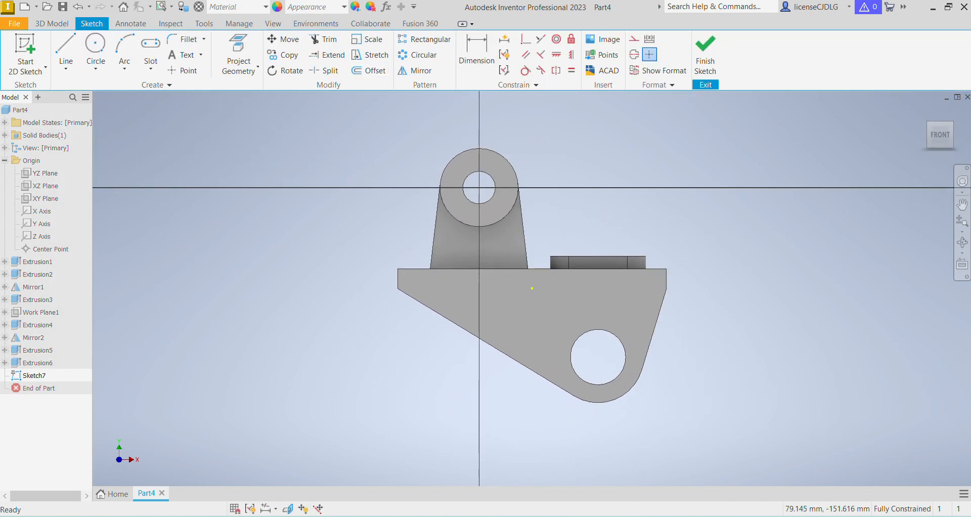
- Sketch a circle around the cylinder's bore on the front face and set its diameter to 35 mm as in jk22.pdf
click(673, 467)
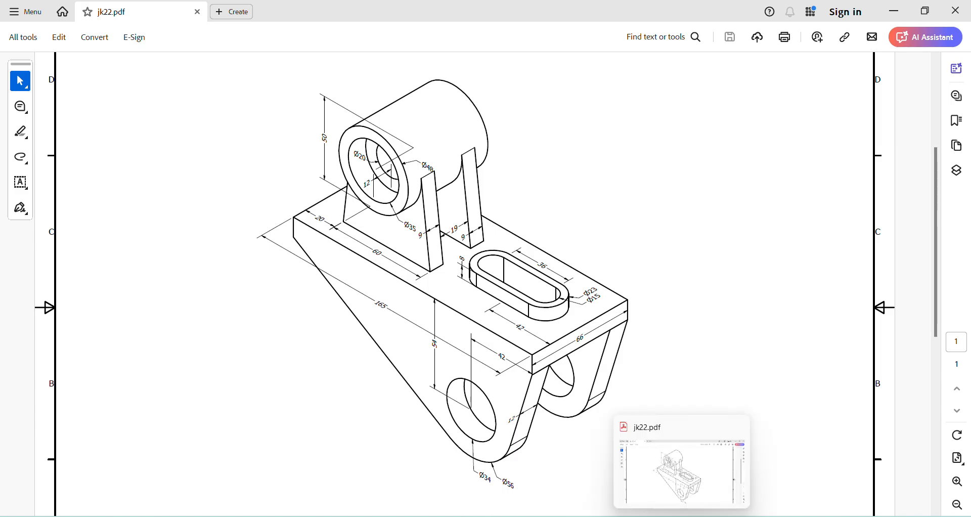
click(683, 514)
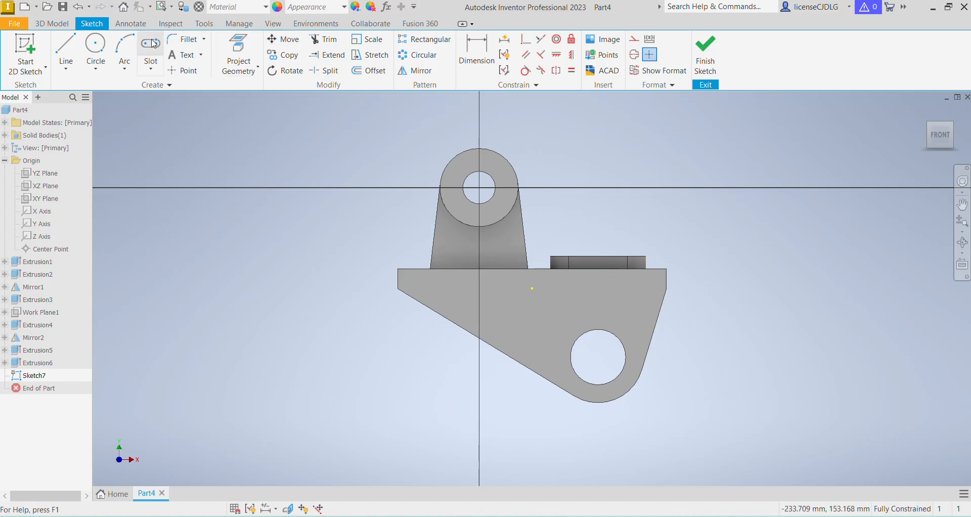
click(95, 48)
scroll(517, 155, down, 5)
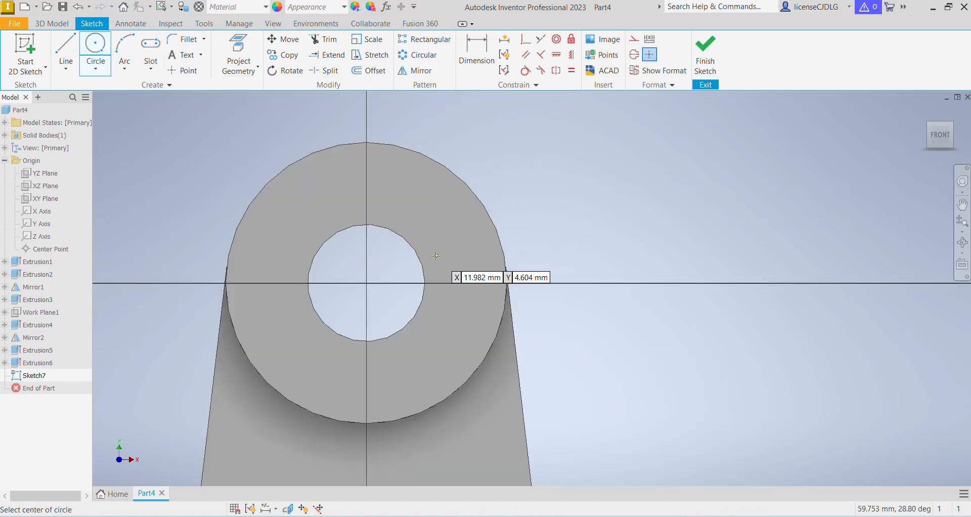
click(367, 284)
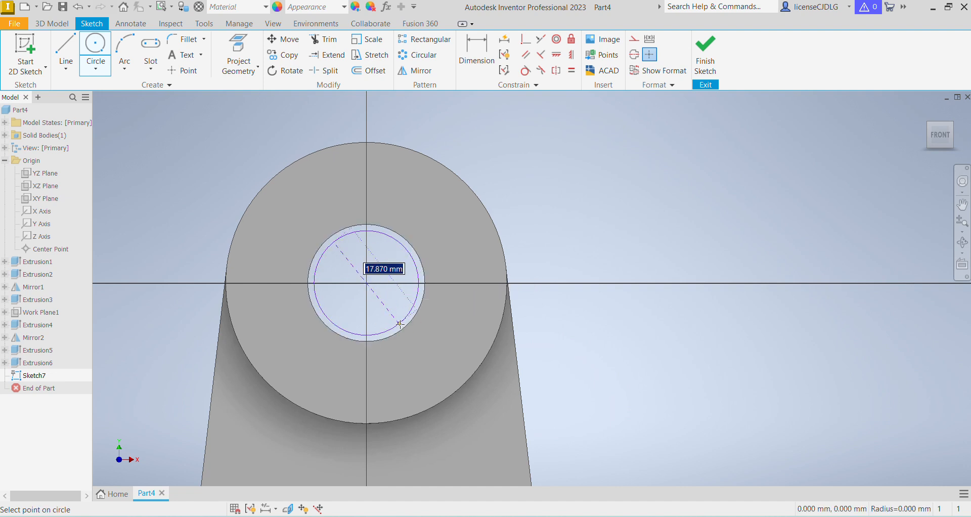
click(433, 349)
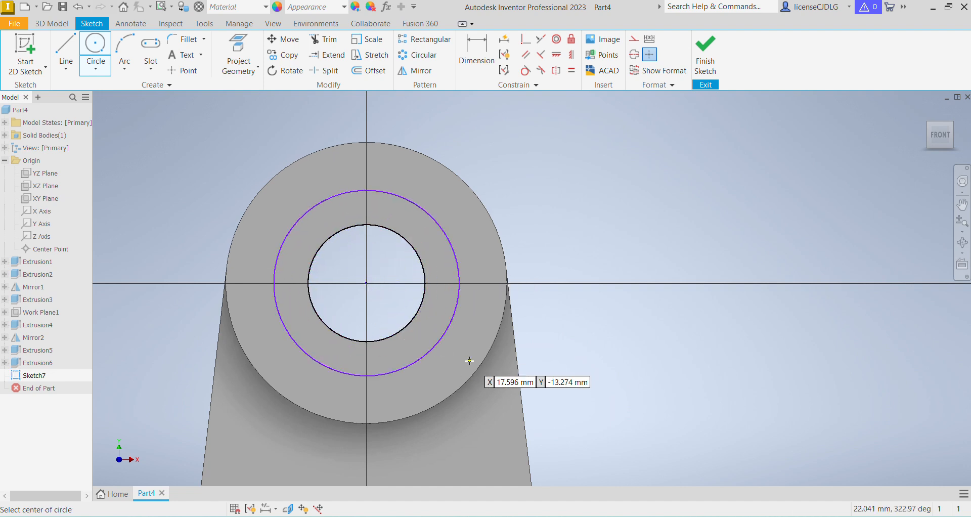
key(d)
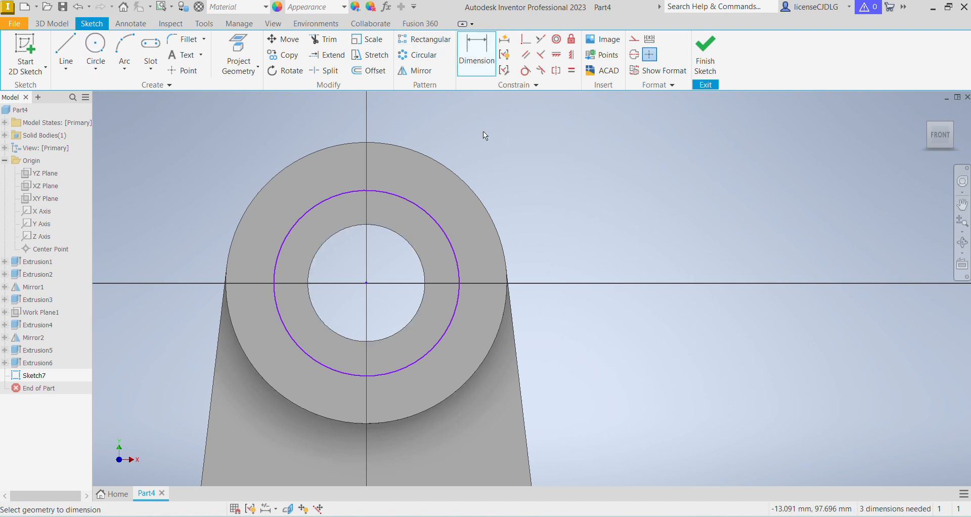
click(448, 234)
click(557, 206)
text(35)
key(Return)
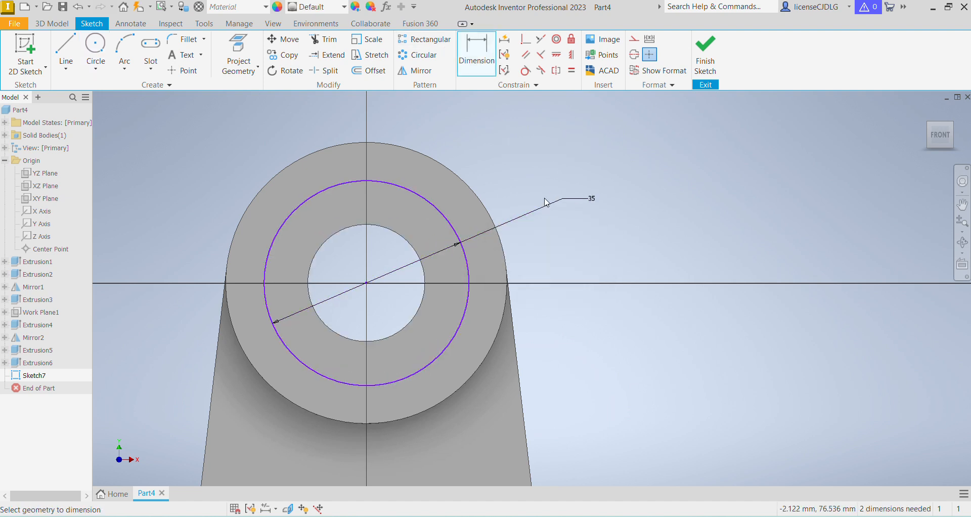
- Project the small bore's edge, make the 35 mm circle's centre coincident with the bore's centre, and finish the sketch
click(242, 55)
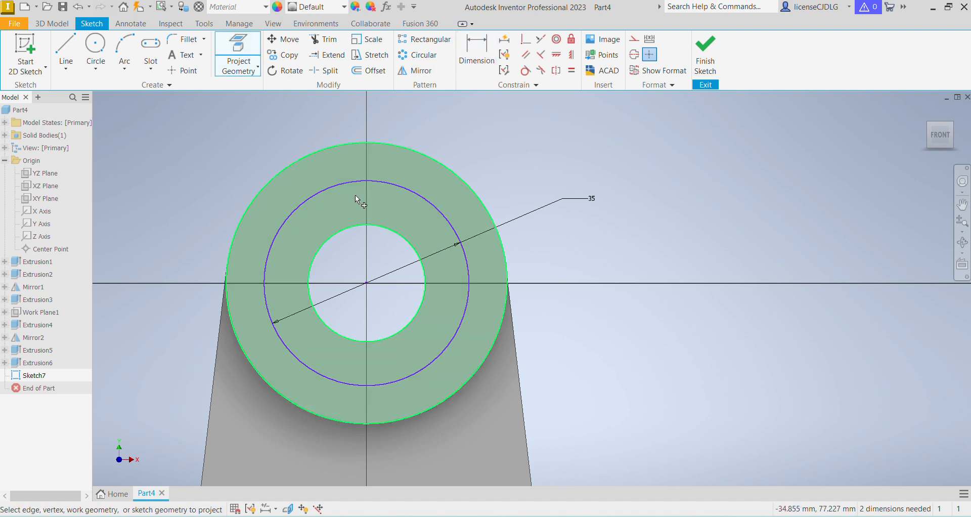
click(378, 227)
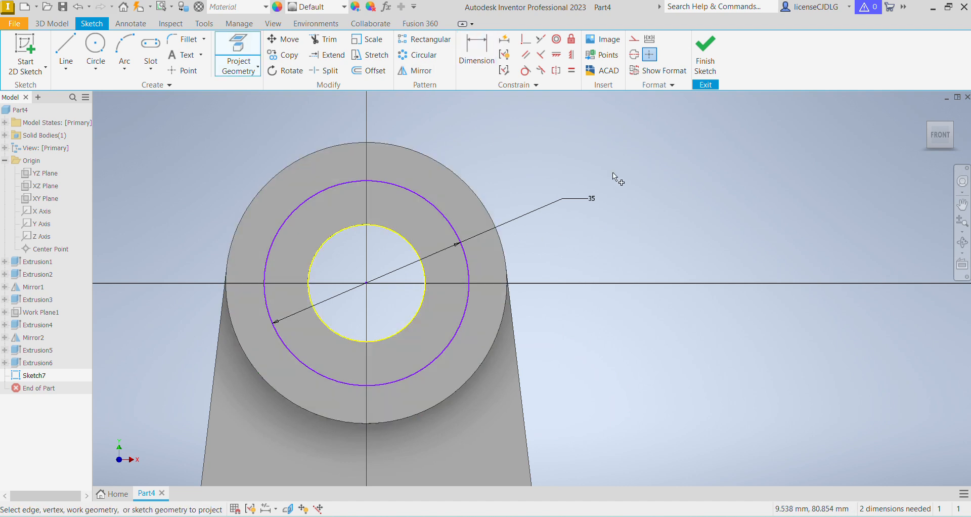
click(526, 40)
click(369, 283)
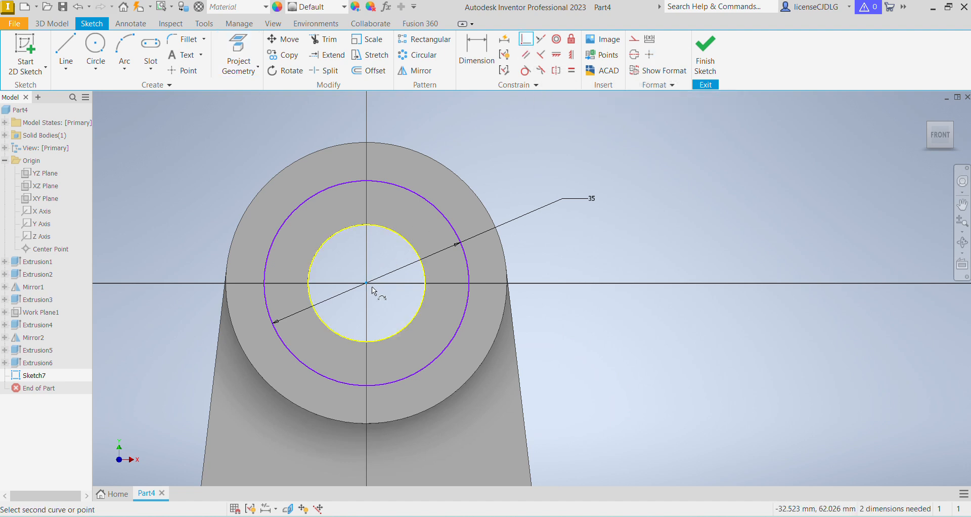
click(369, 283)
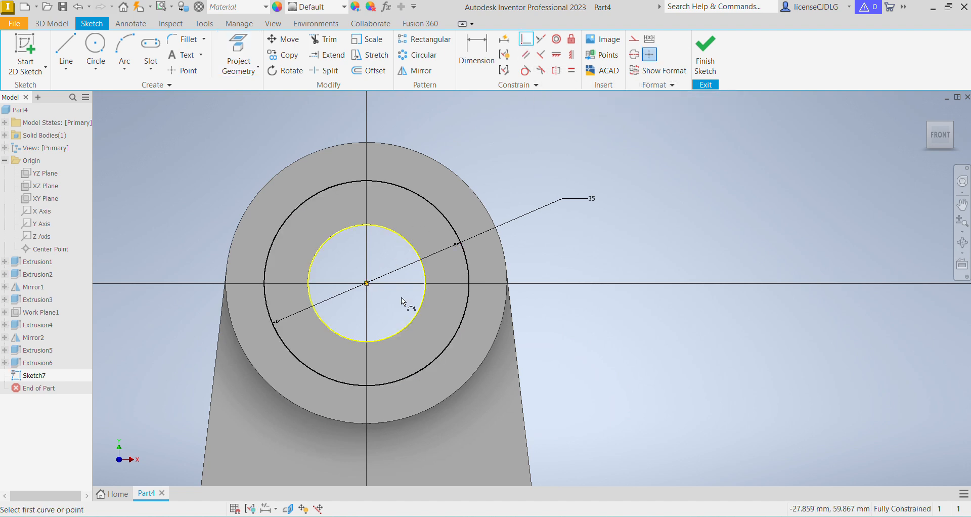
click(704, 61)
- Cut the 35 mm circle's profile into the cylinder's front end with an Extrude in the flipped direction
key(e)
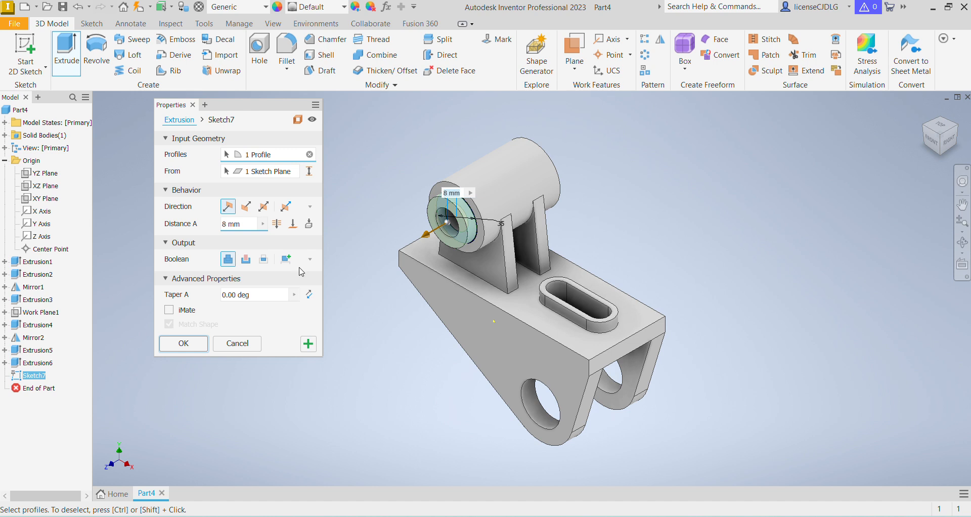
click(247, 207)
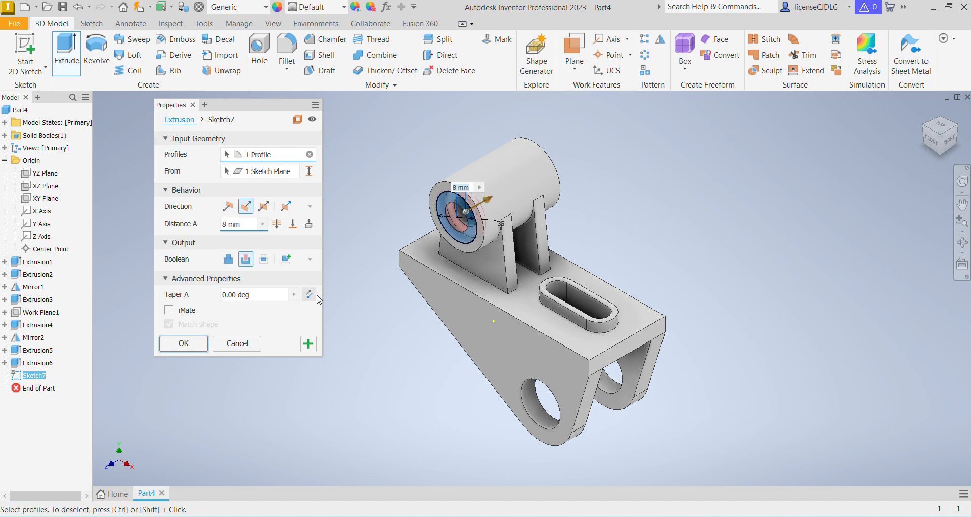
key(Return)
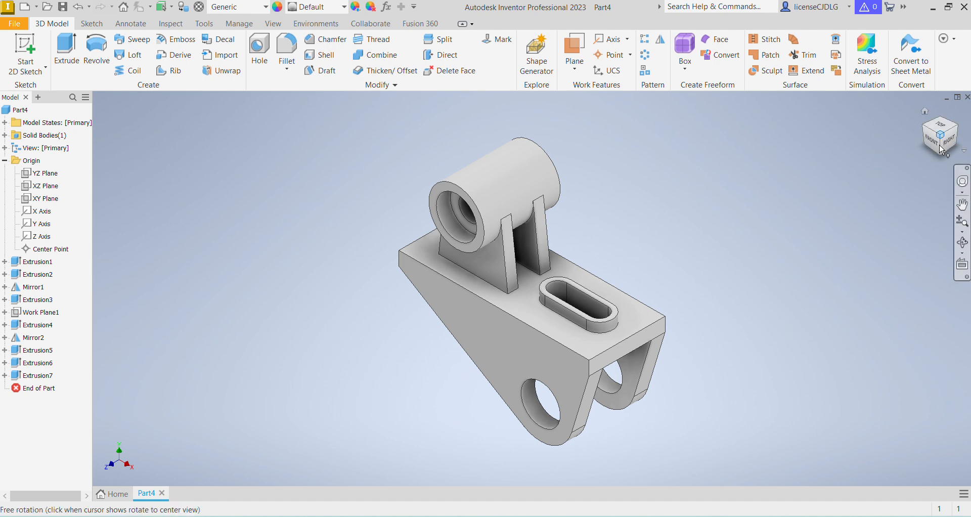
scroll(652, 267, up, 3)
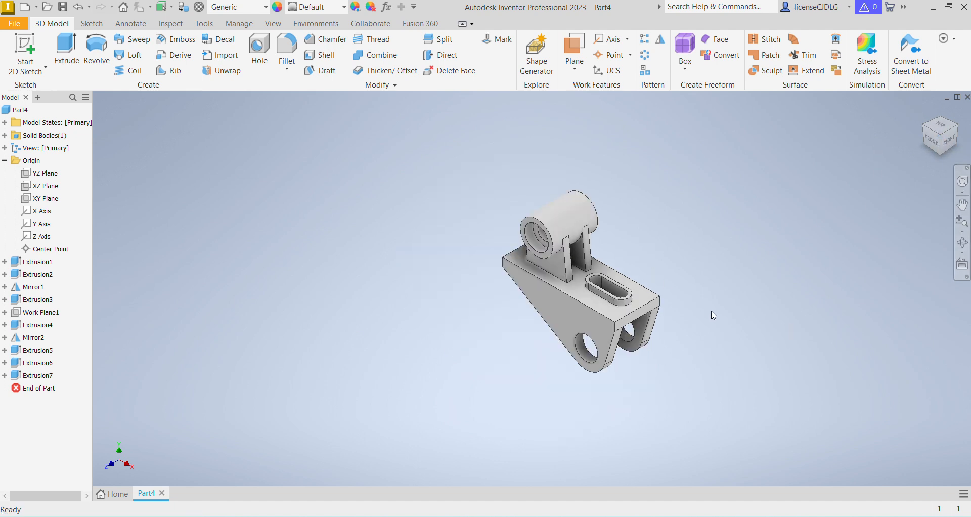
scroll(710, 311, down, 3)
middle_drag(634, 316, 618, 315)
middle_drag(696, 373, 655, 383)
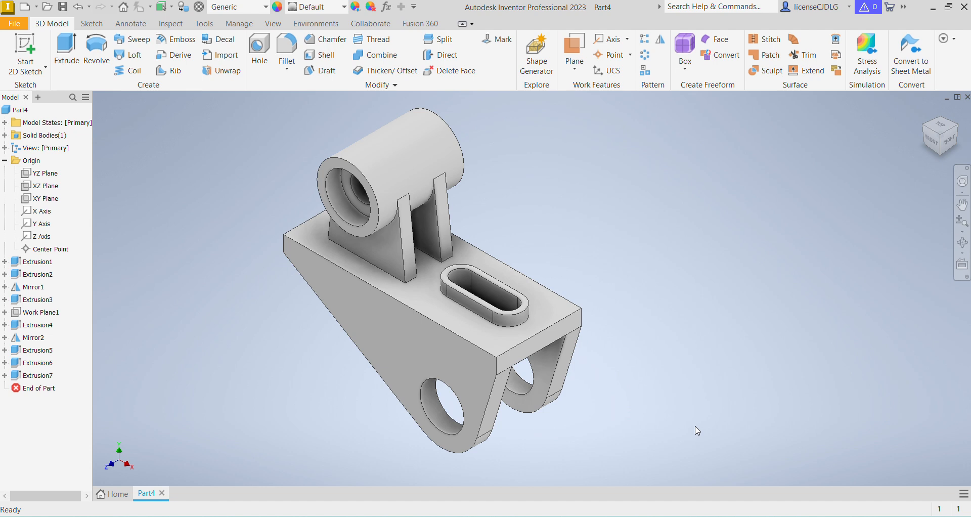
middle_drag(702, 346, 655, 345)
middle_drag(636, 290, 614, 289)
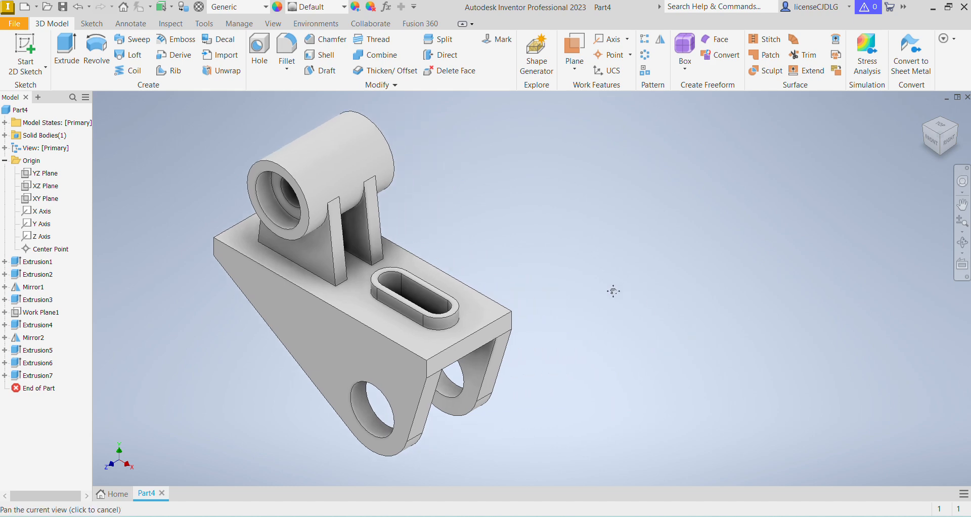
- Assign the Stainless Steel material from the Inventor Material Library to the part
click(265, 7)
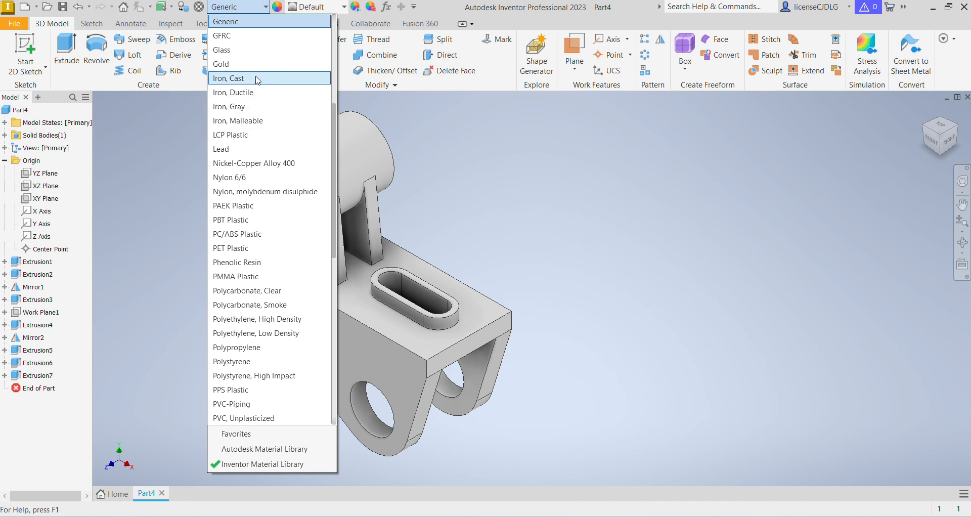
scroll(259, 152, up, 5)
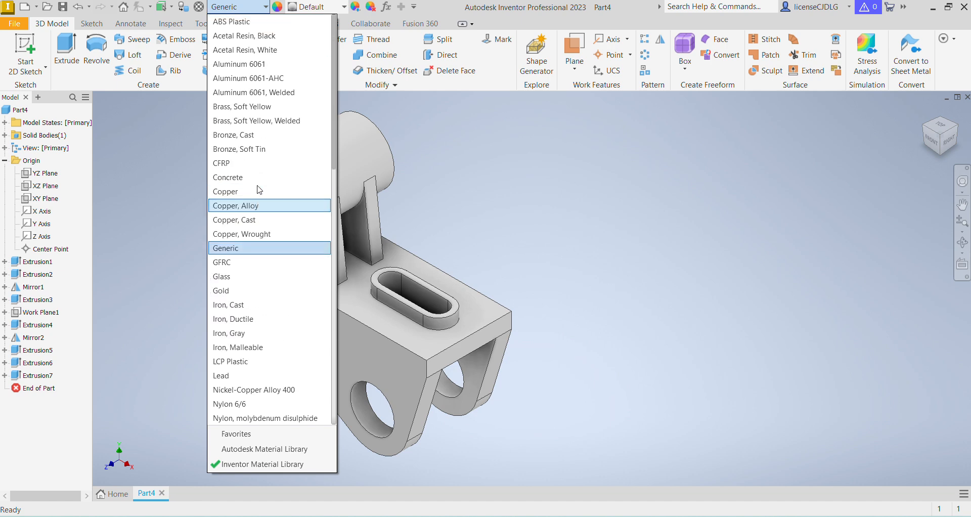
scroll(259, 190, down, 15)
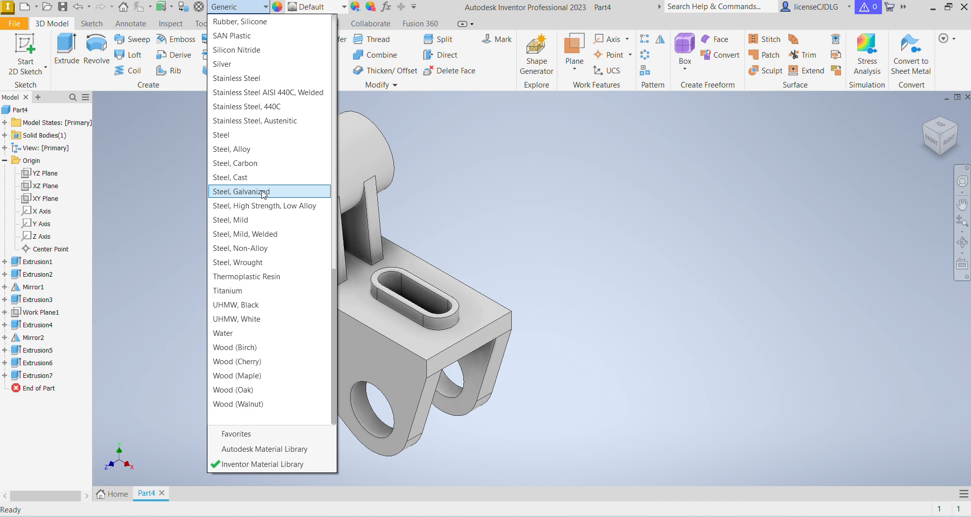
click(238, 78)
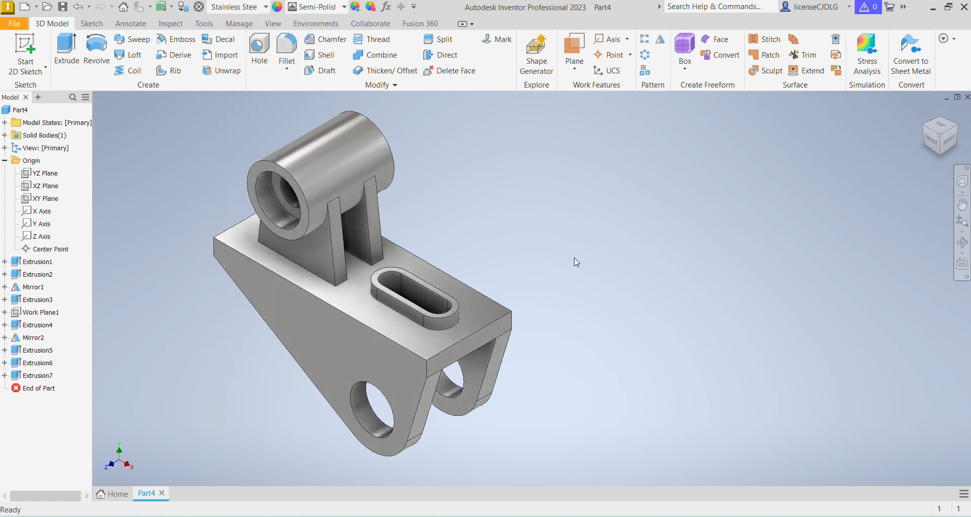
- Set the part's appearance to Satin Brushed
click(344, 7)
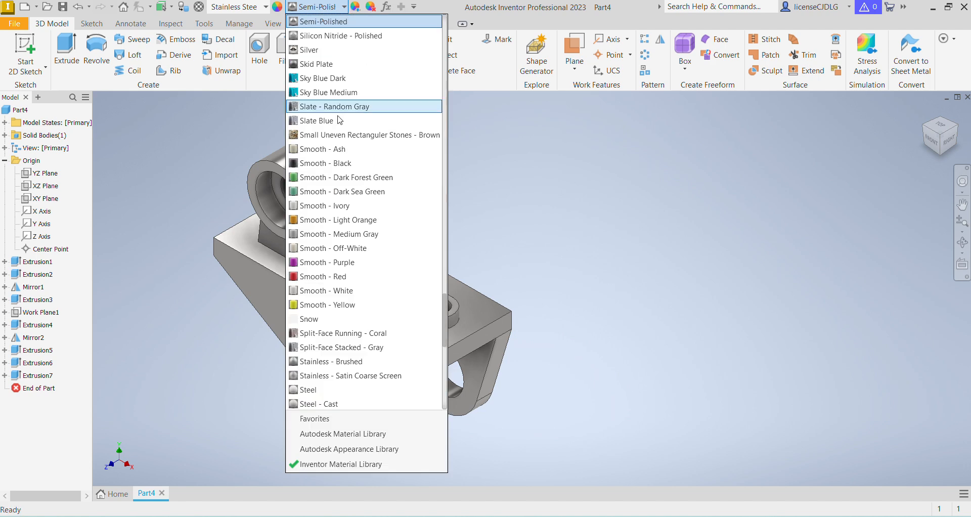
scroll(395, 152, up, 1)
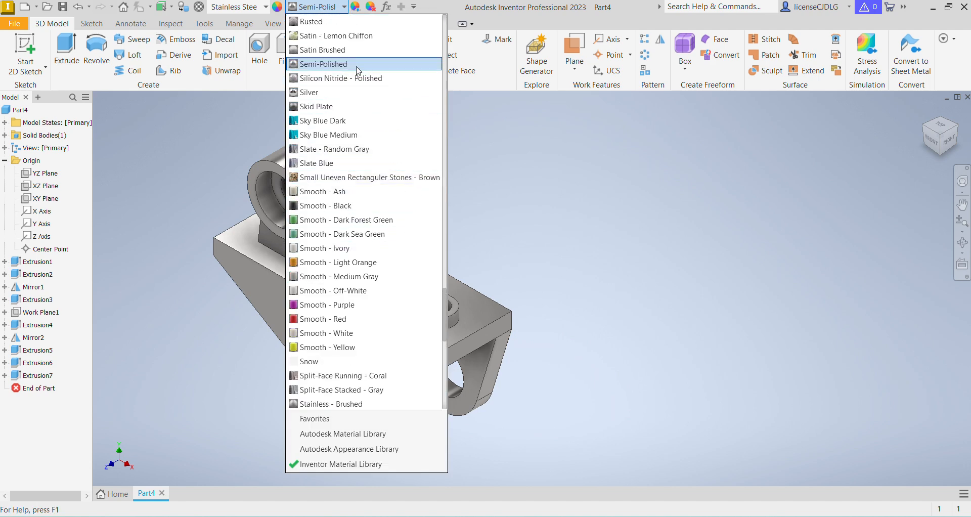
click(358, 50)
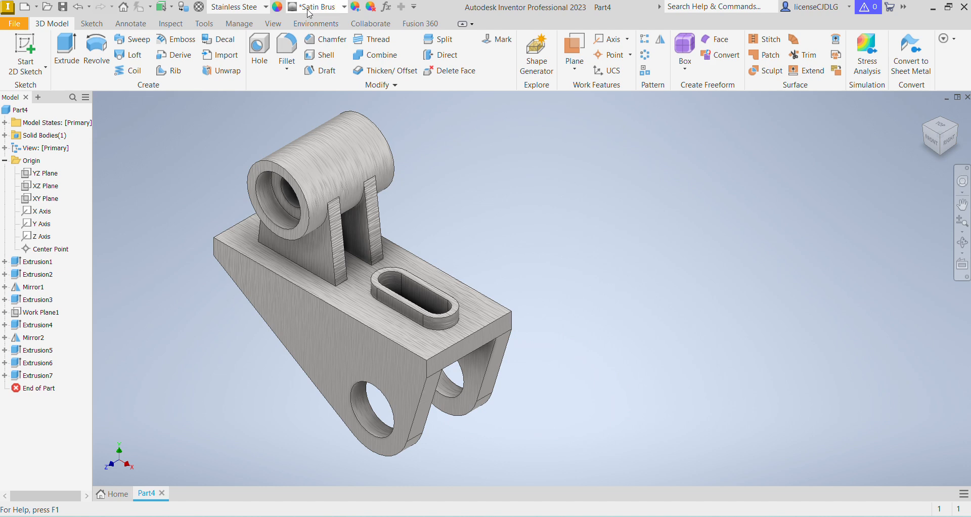
- Set the part's appearance to Stainless - Brushed
click(344, 8)
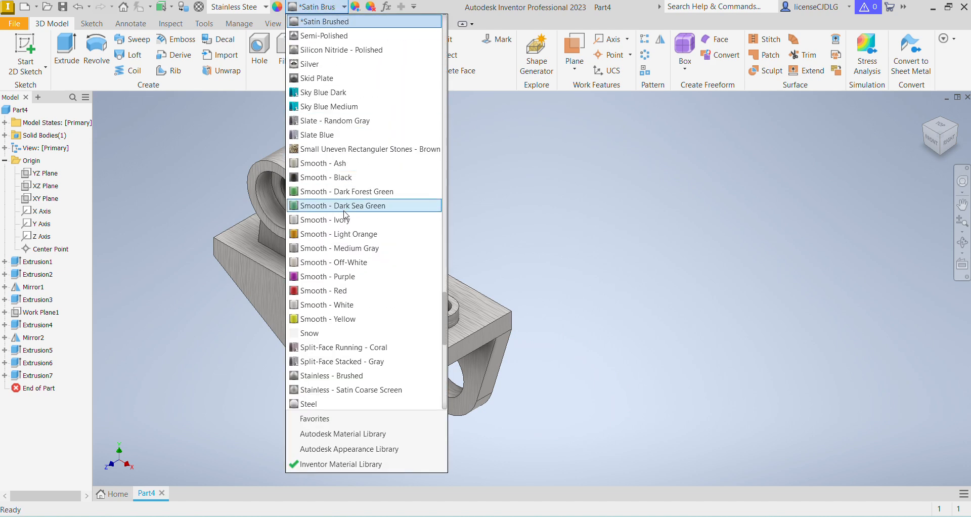
scroll(349, 205, up, 1)
scroll(369, 242, down, 1)
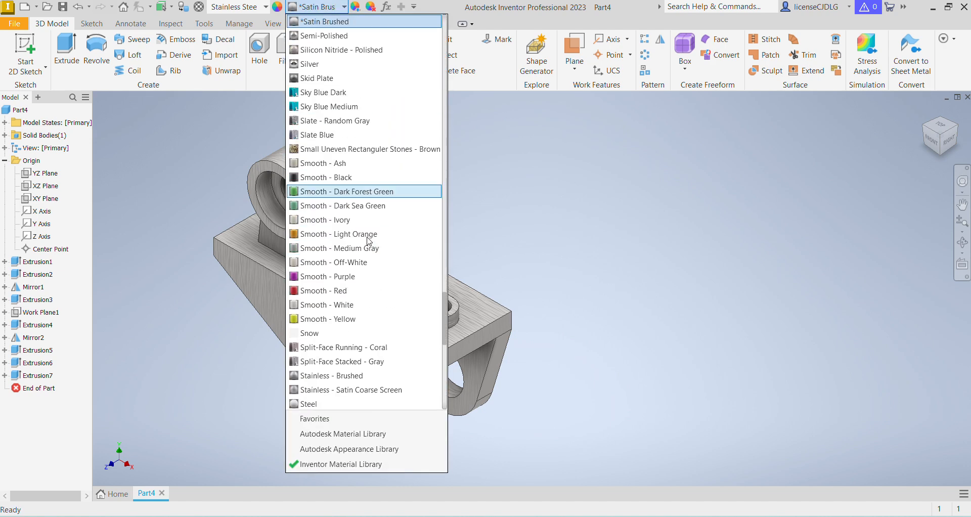
click(360, 379)
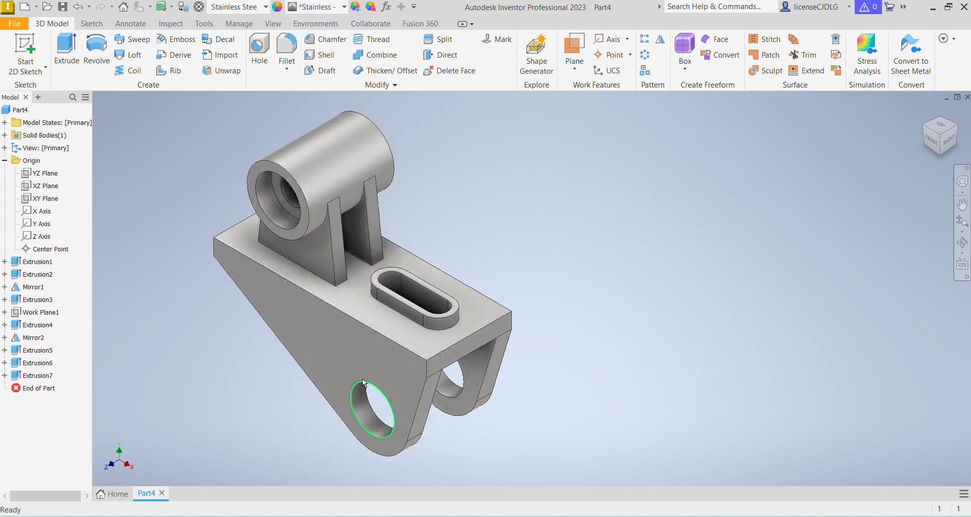
- Set the part's appearance to Steel from the Inventor Material Library
scroll(478, 266, down, 5)
scroll(456, 295, up, 4)
middle_drag(526, 331, 525, 330)
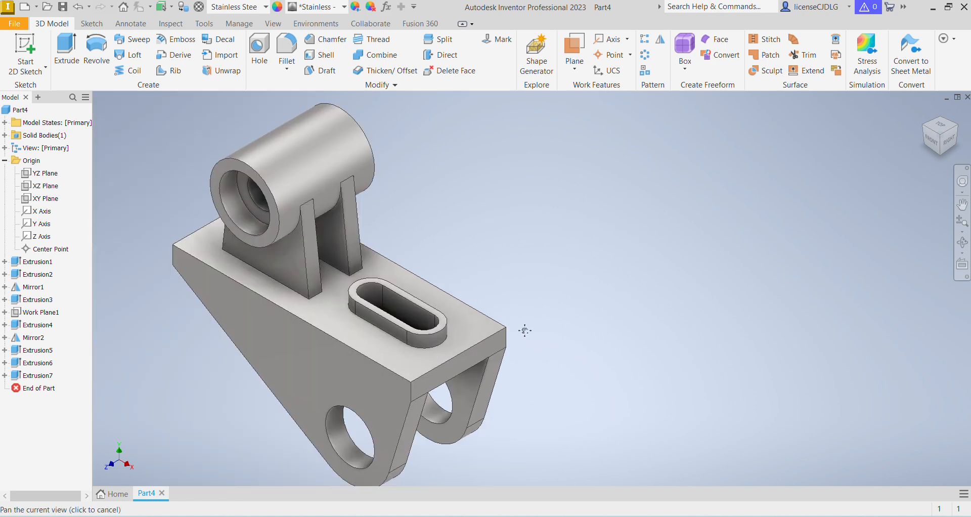
click(344, 7)
scroll(374, 273, down, 3)
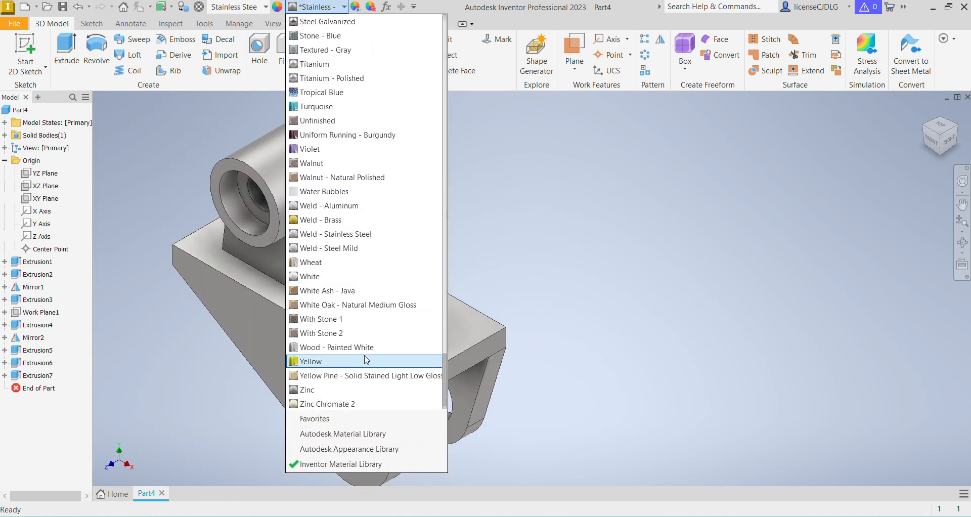
scroll(372, 334, up, 8)
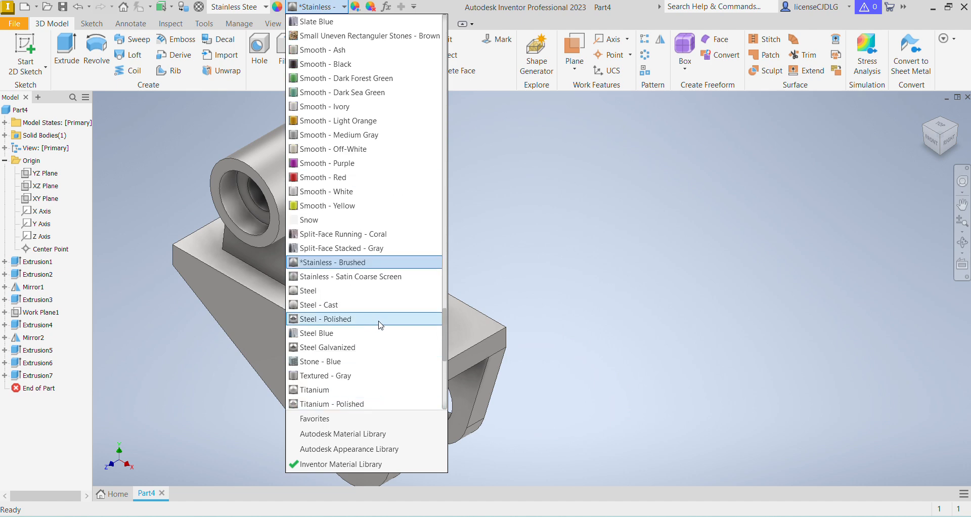
click(360, 291)
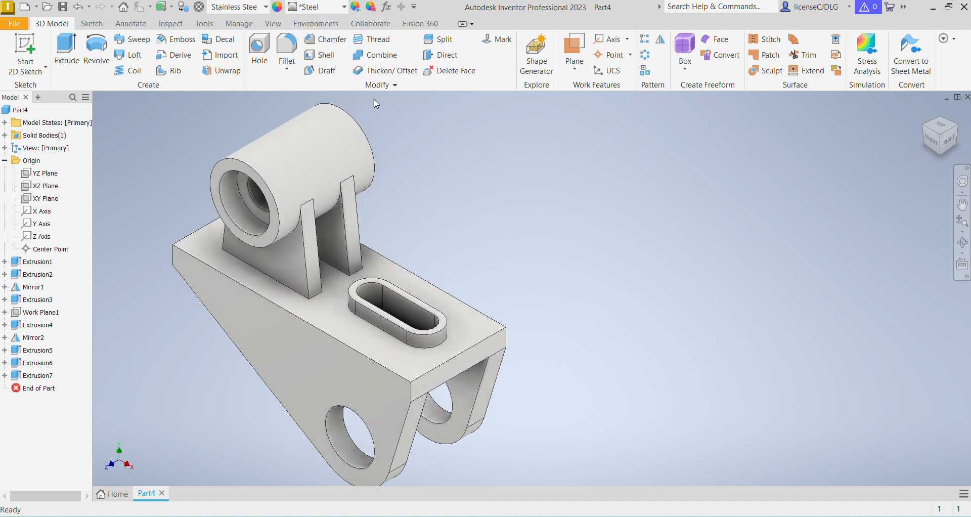
- Try the Stainless - Satin Coarse Screen and Steel Galvanized appearances on the part
click(343, 7)
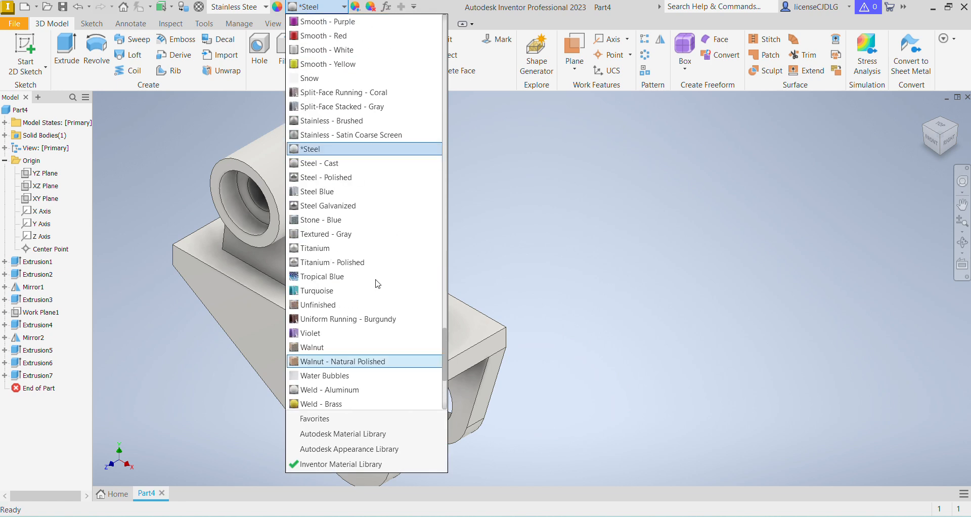
scroll(377, 284, up, 2)
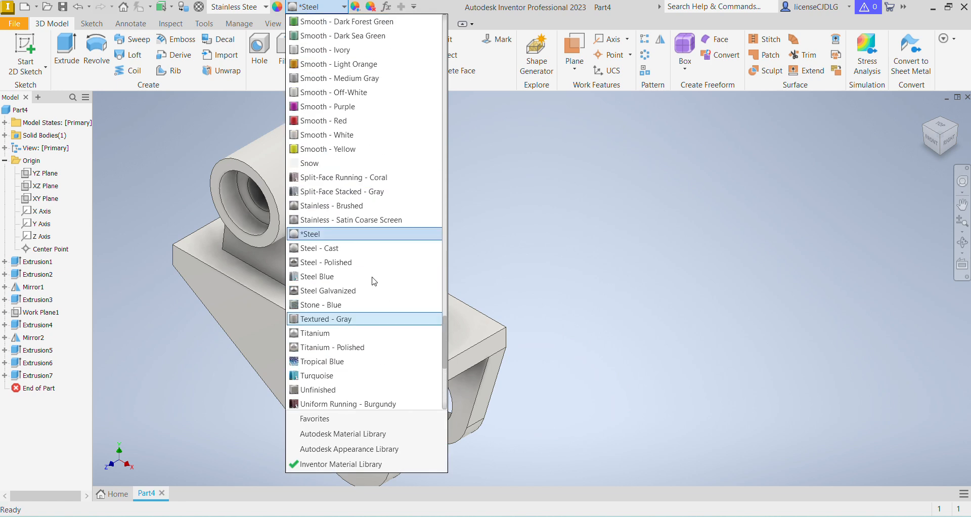
click(386, 221)
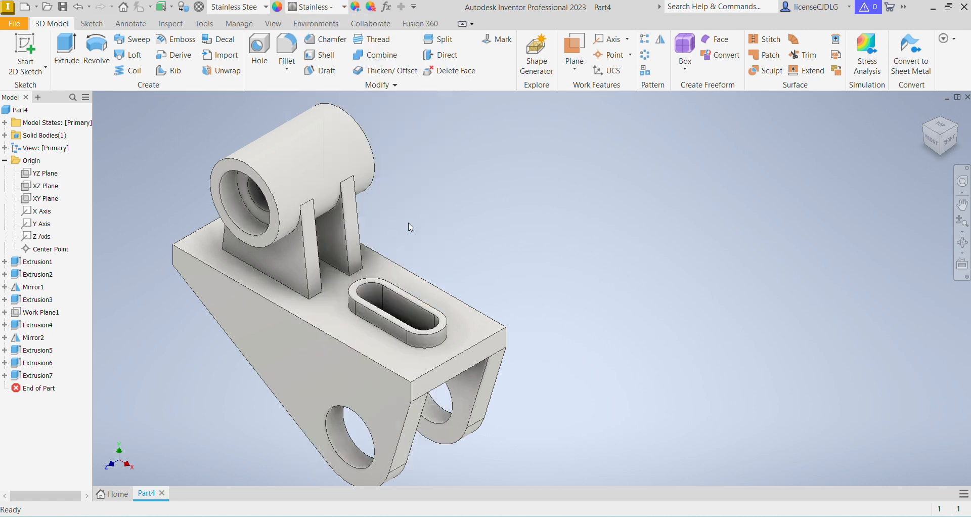
click(332, 8)
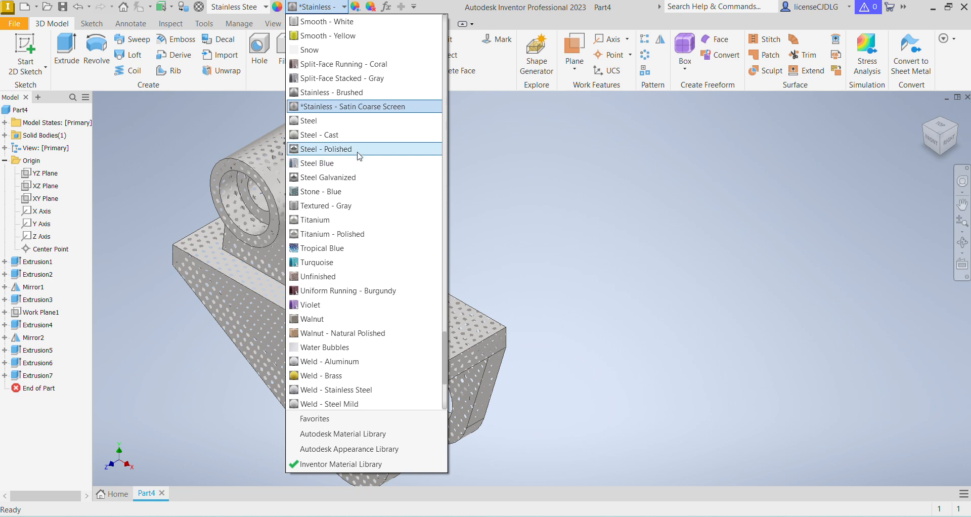
click(361, 178)
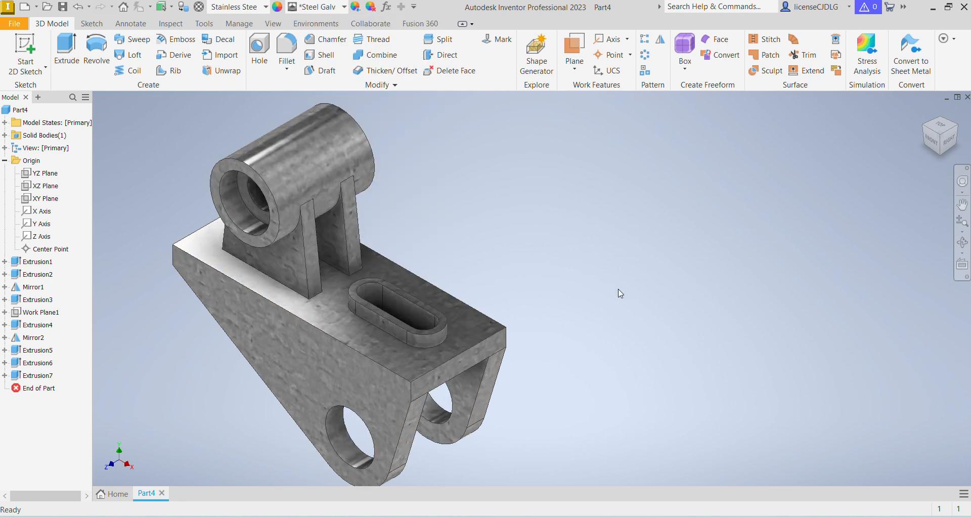
- Set the part's appearance back to Stainless - Brushed
click(329, 10)
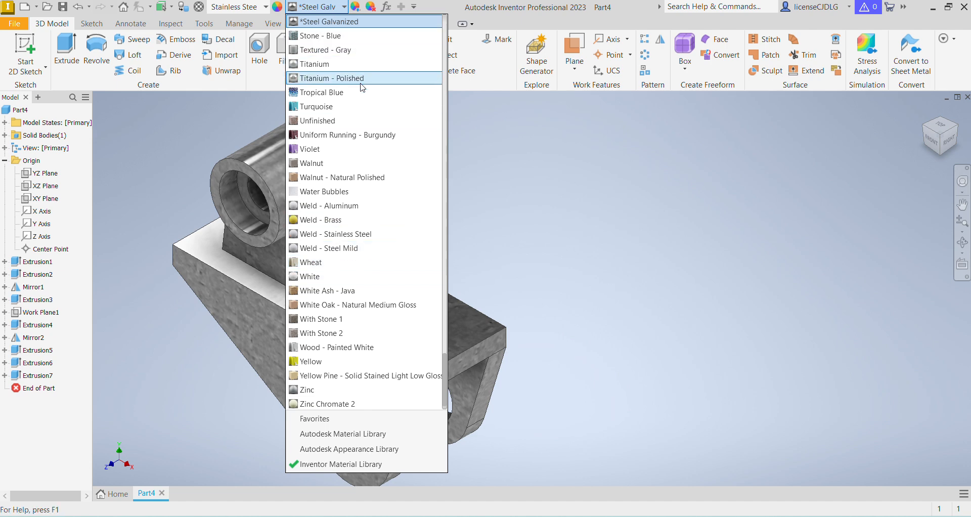
scroll(383, 135, up, 2)
scroll(383, 135, up, 1)
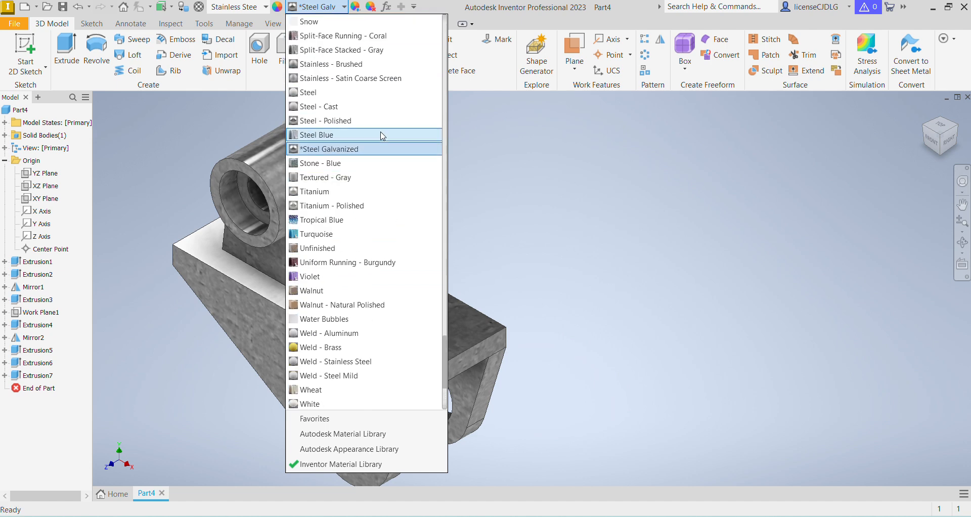
click(367, 67)
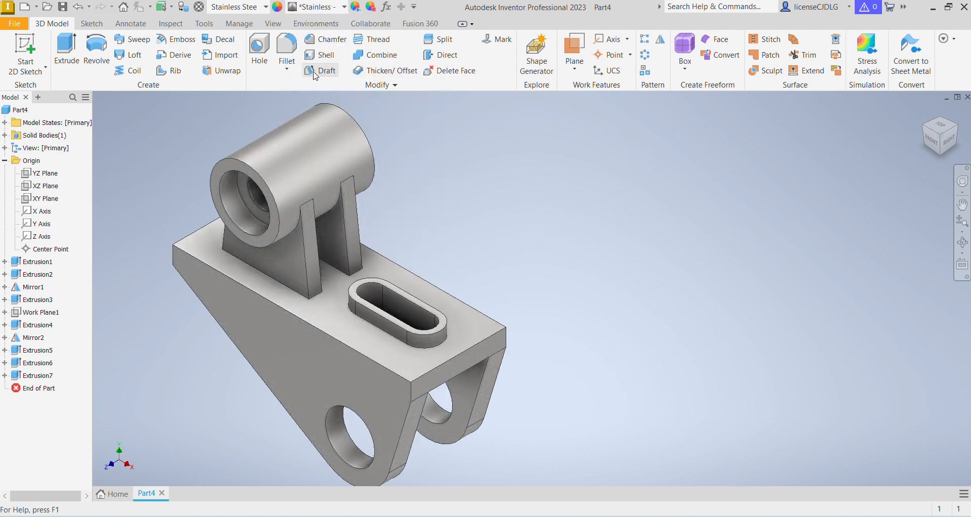
- Adjust the whole part's Stainless - Brushed appearance to a light copper-pink colour, RGB 241, 181, 166
click(356, 7)
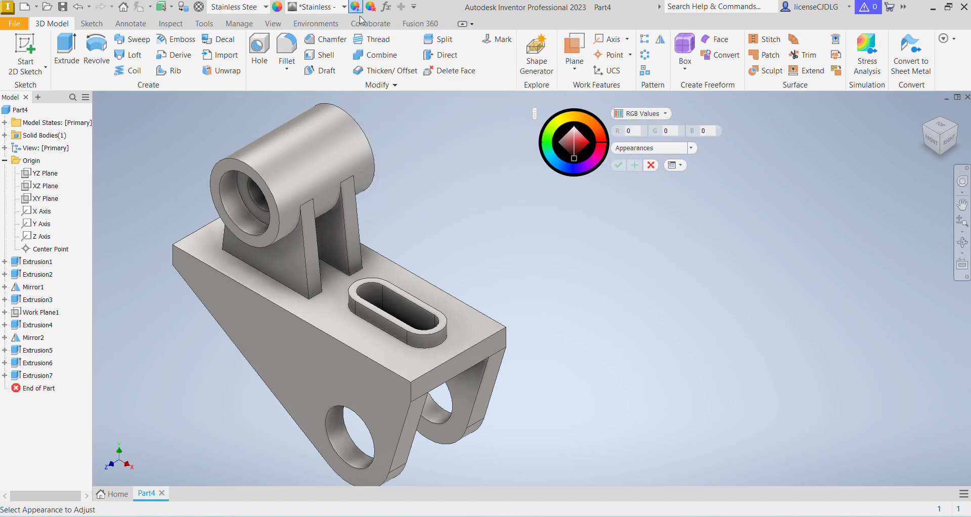
click(21, 110)
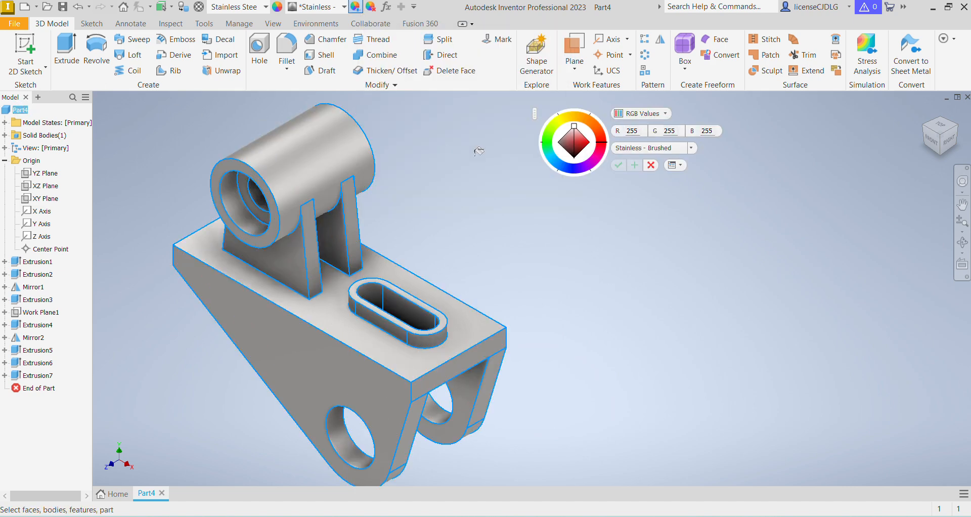
click(600, 141)
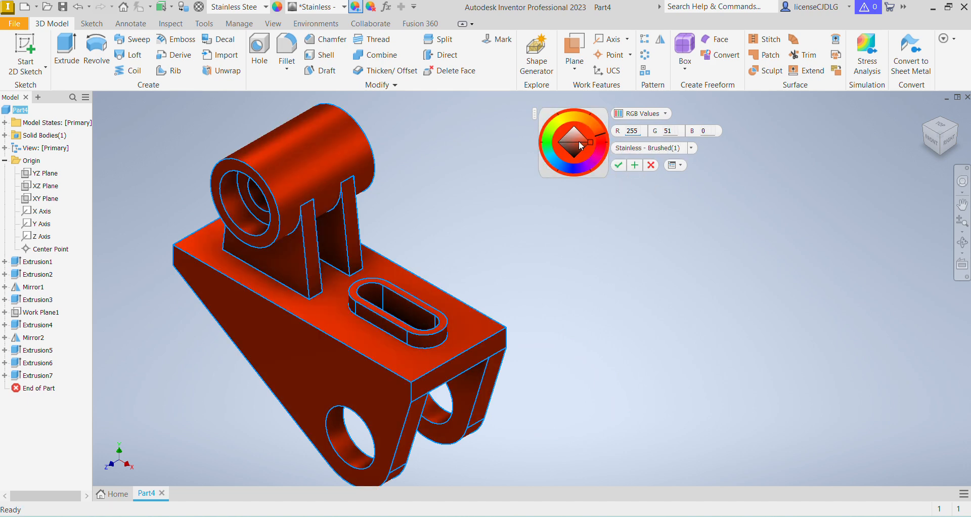
drag(582, 145, 578, 136)
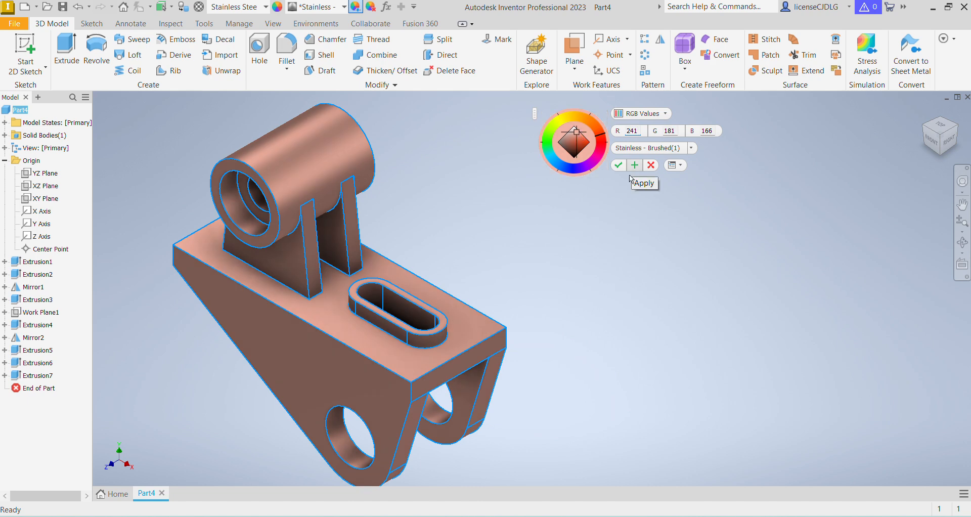
click(618, 165)
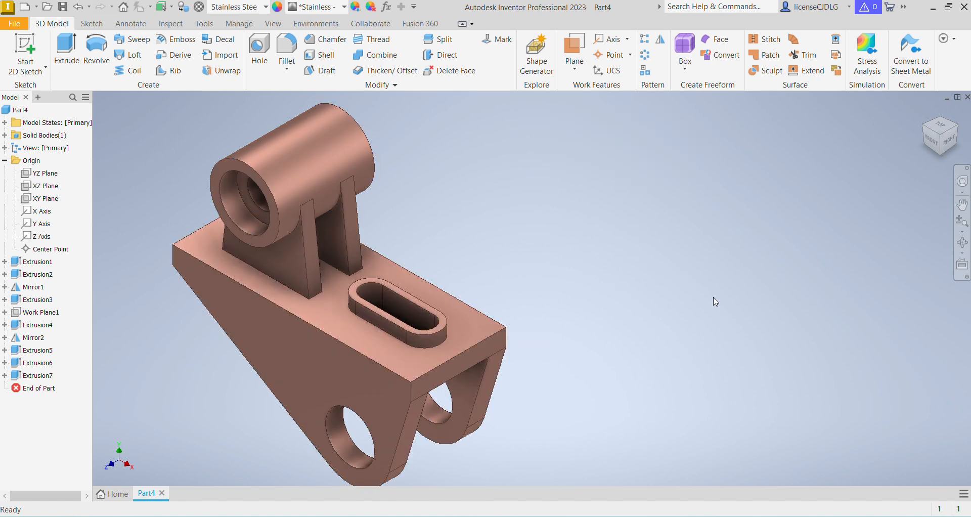
- Collapse all nodes in the part's model tree
click(939, 137)
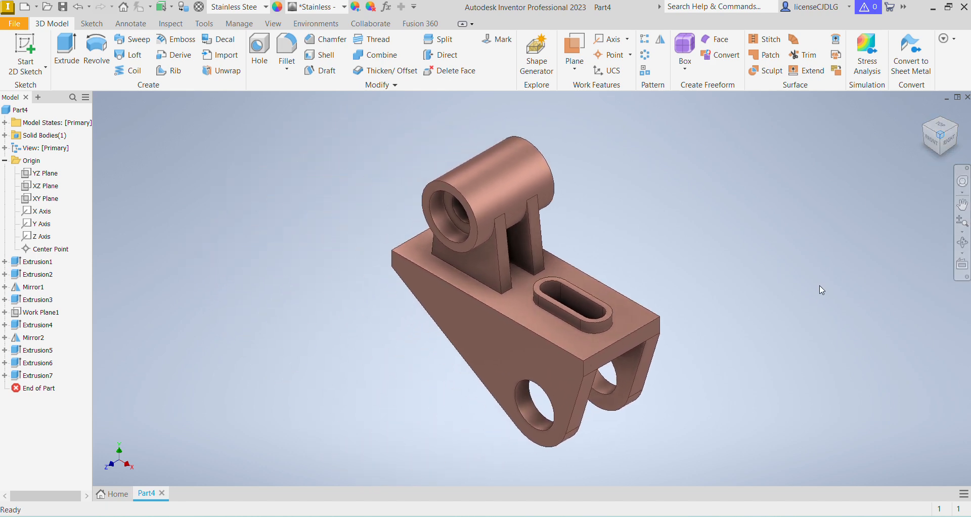
scroll(815, 314, down, 3)
scroll(754, 337, up, 3)
mouse_move(794, 354)
middle_down()
mouse_move(748, 346)
mouse_move(744, 355)
middle_up()
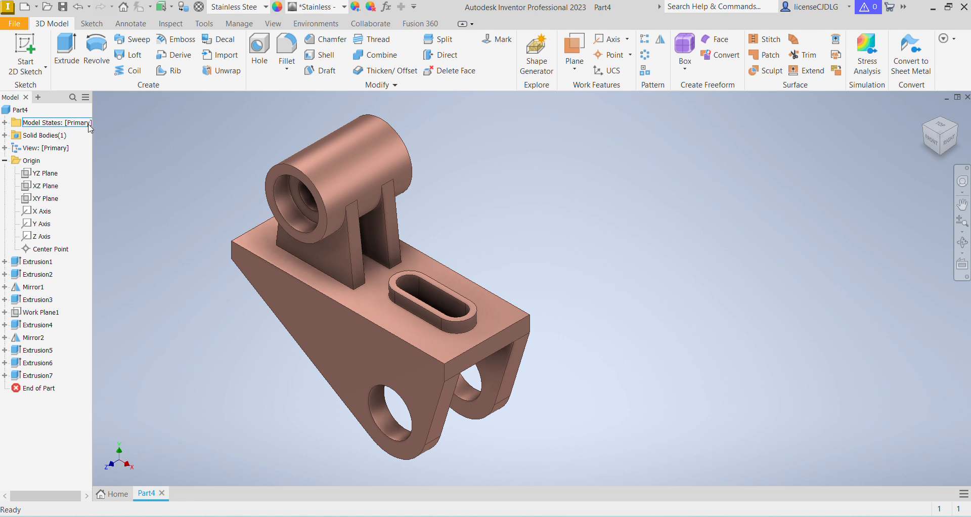
click(85, 98)
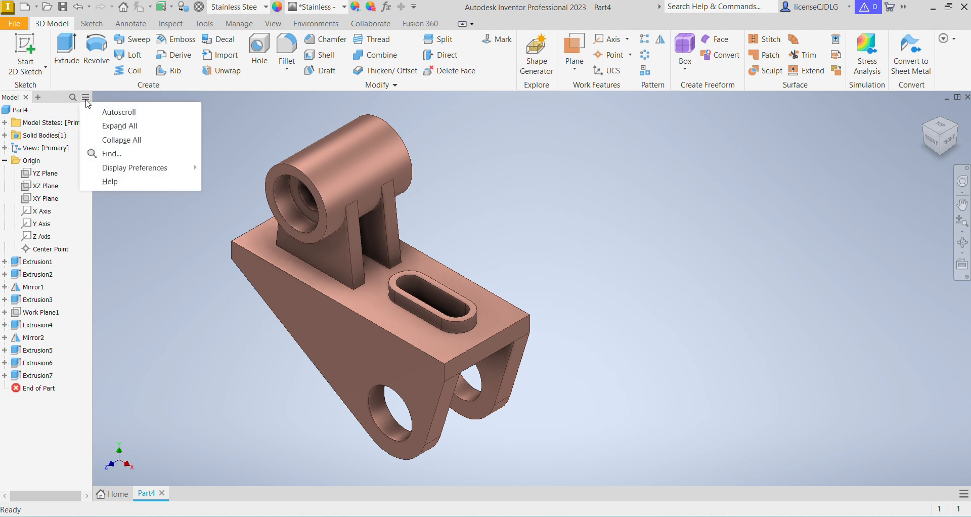
click(129, 142)
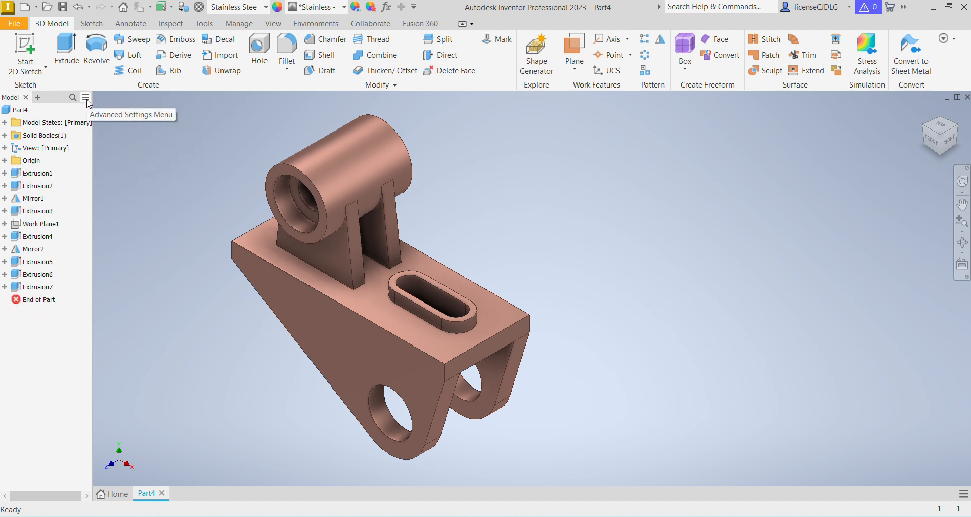
- Expand all nodes in the model tree and collapse them again
middle_drag(584, 372, 548, 373)
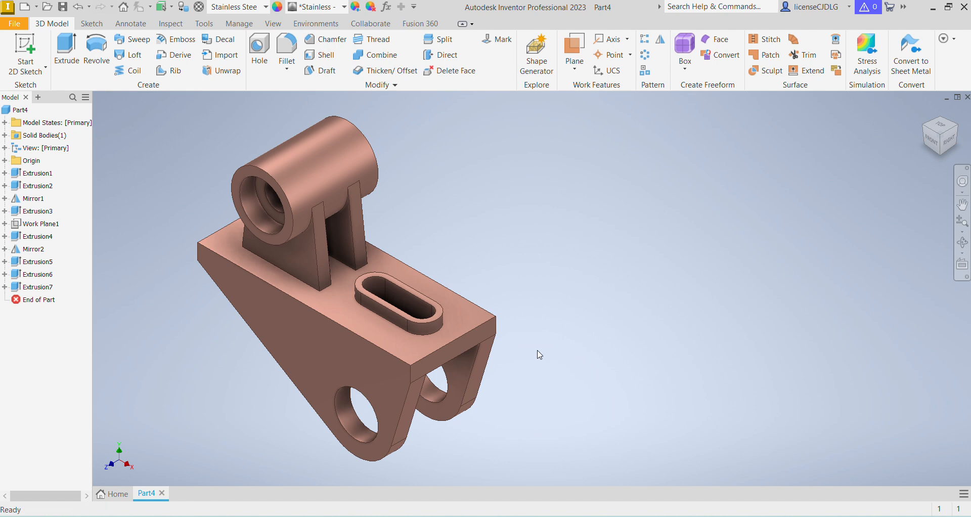
click(85, 100)
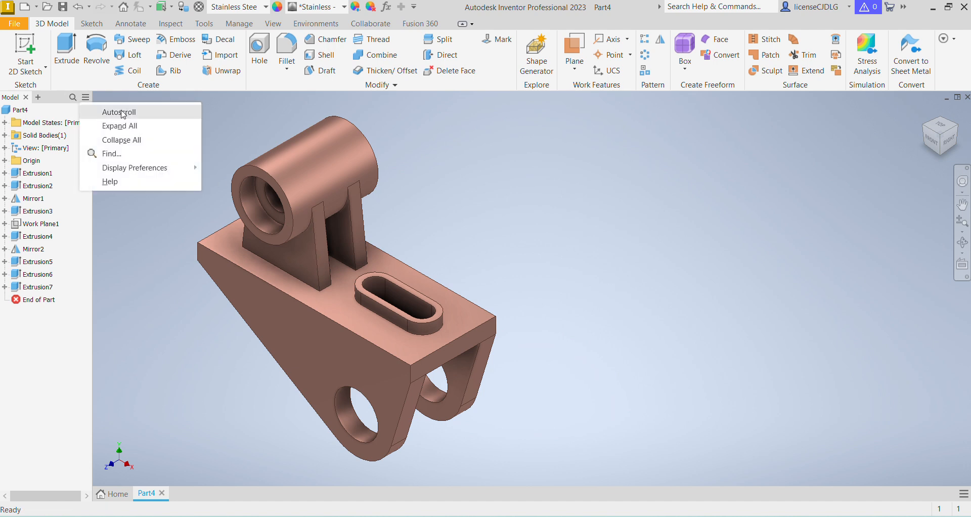
click(134, 126)
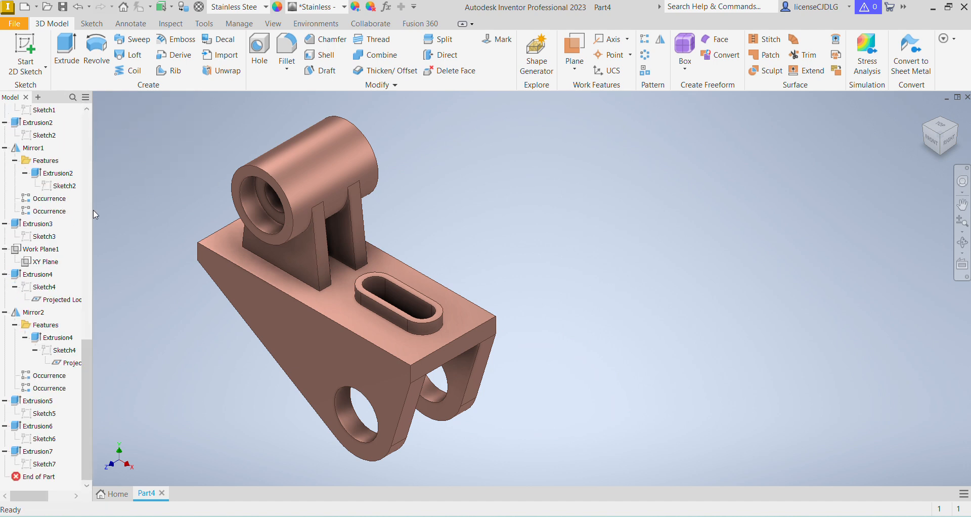
click(85, 97)
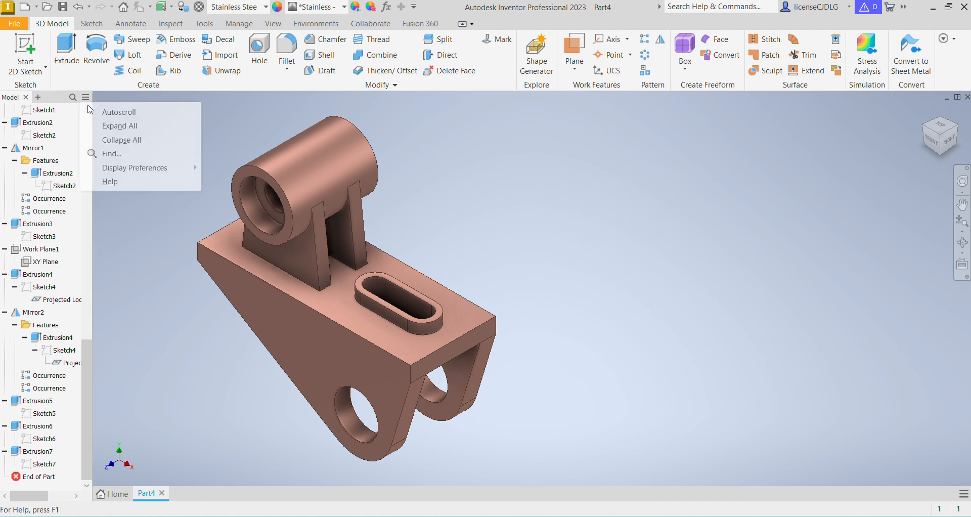
click(116, 141)
middle_drag(507, 316, 533, 313)
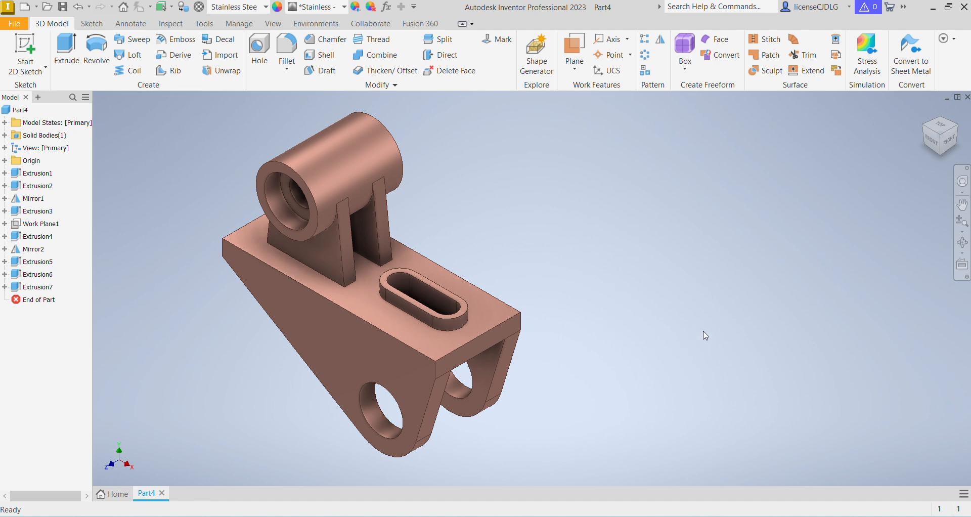
middle_drag(620, 292, 581, 298)
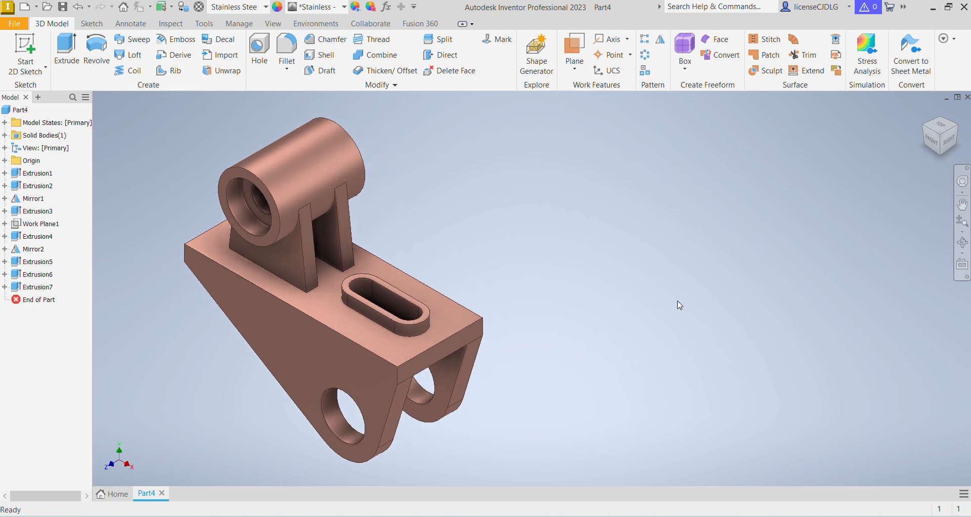